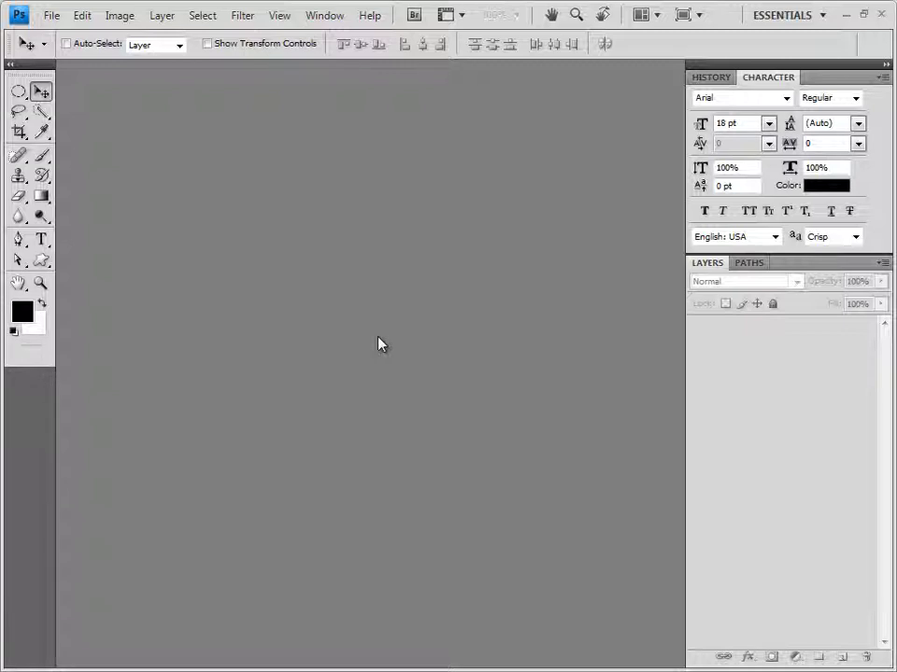
- Create a new 400 x 500 pixel, 72 pixels/inch RGB document with a white background and float it in its own window
key("ctrl+n")
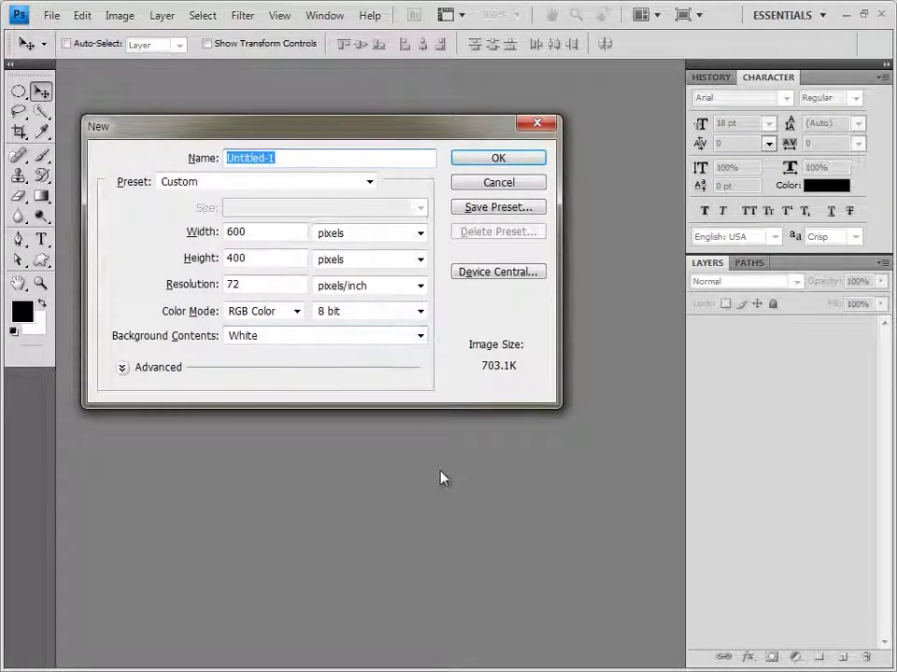
double_click(263, 233)
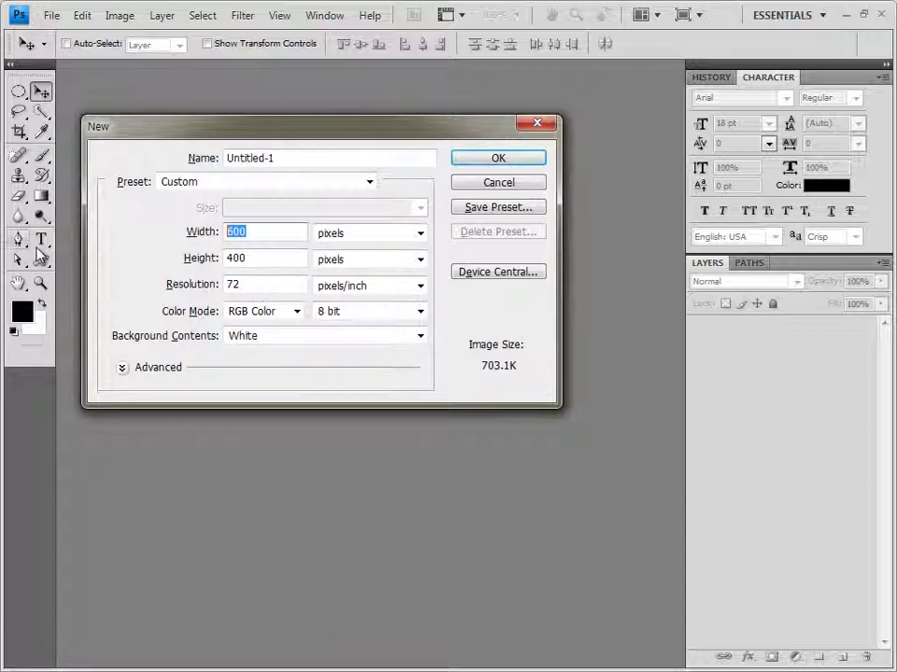
type("400")
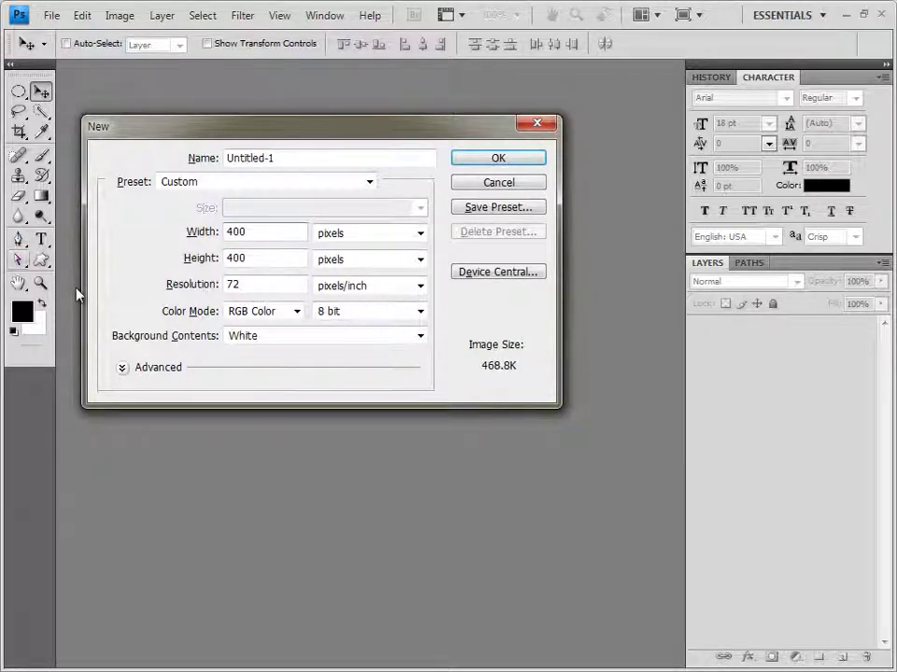
double_click(256, 258)
type("500")
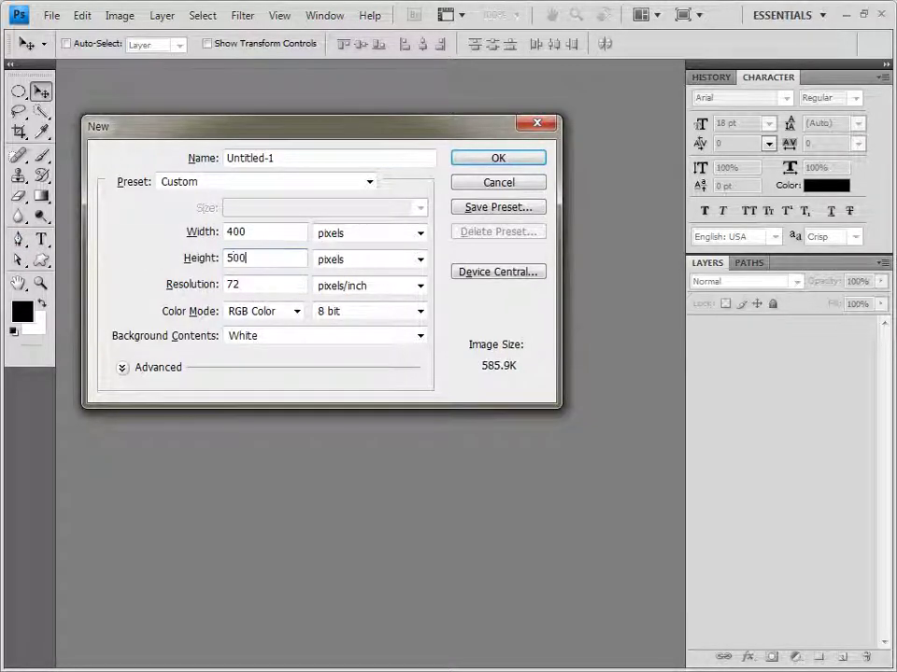
left_click(538, 166)
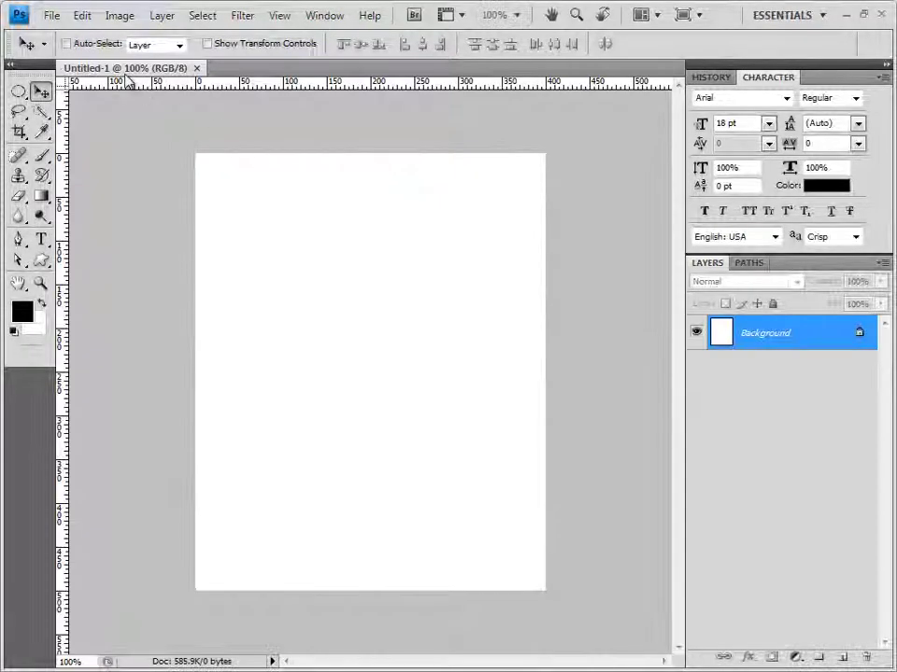
left_click_drag(98, 60, 466, 226)
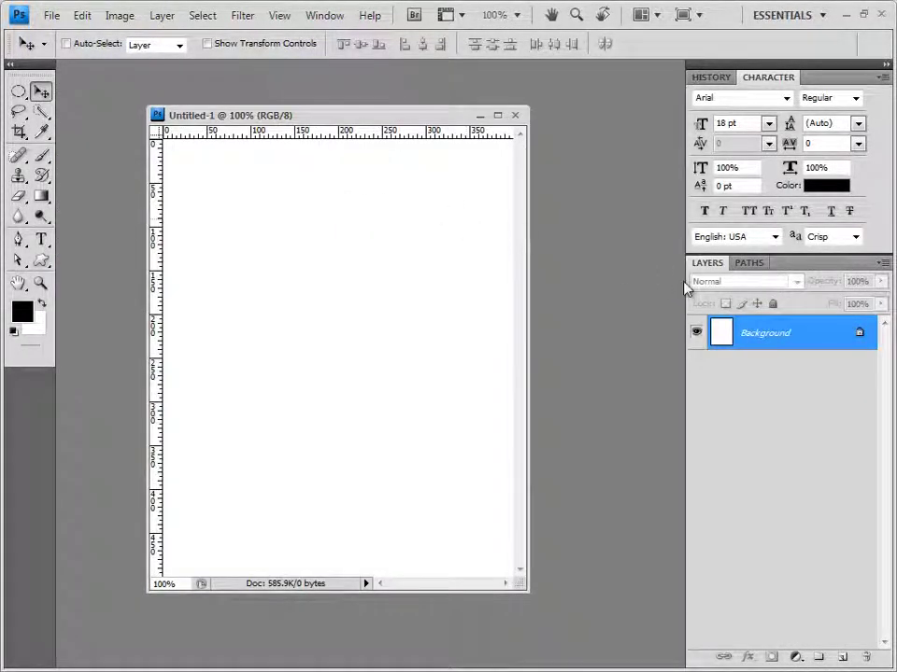
- Show the grid over the canvas and save the document as 1.psd in the GTQ folder
key("ctrl+apostrophe")
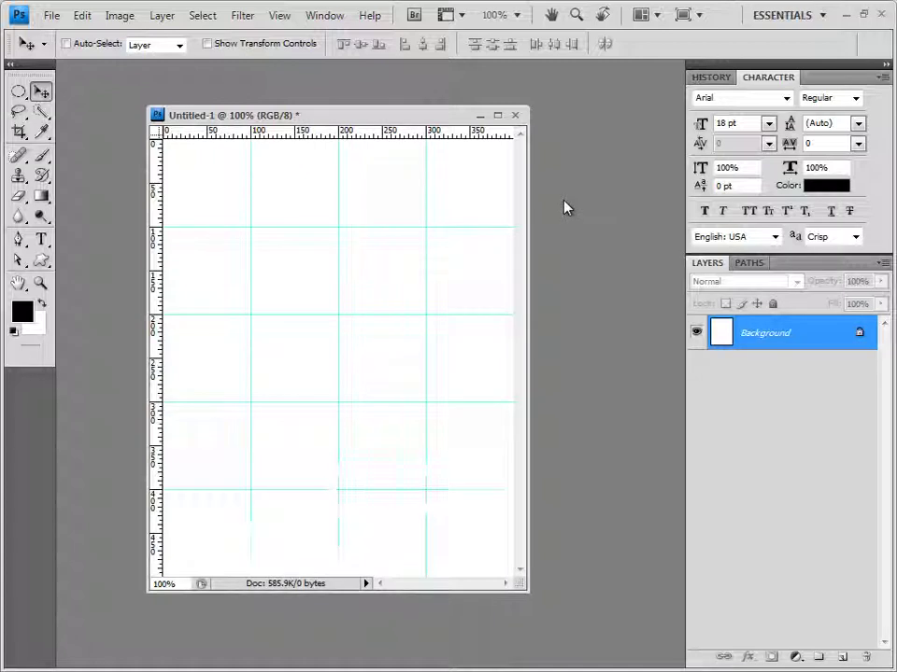
left_click(53, 16)
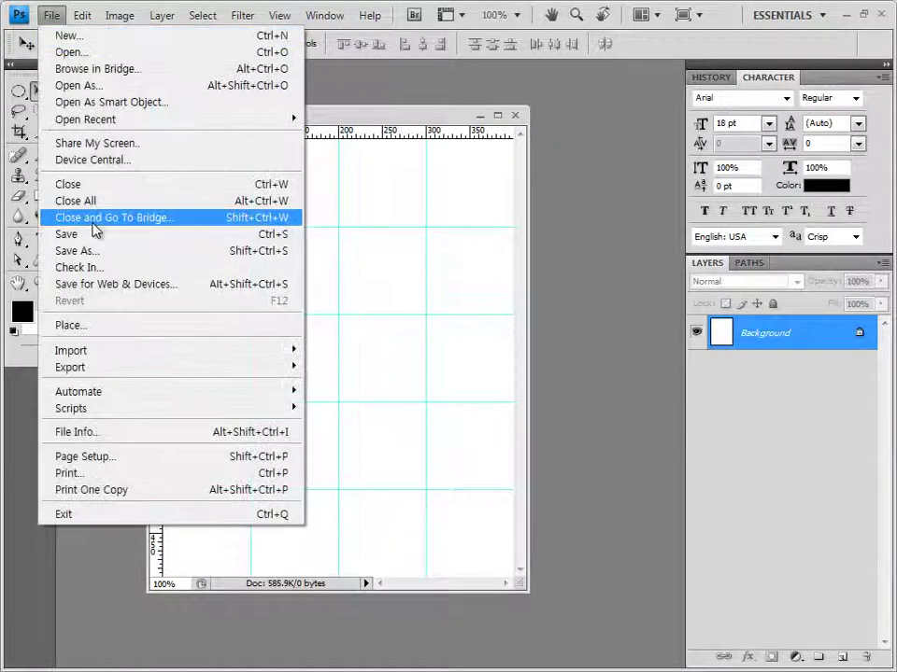
left_click(93, 250)
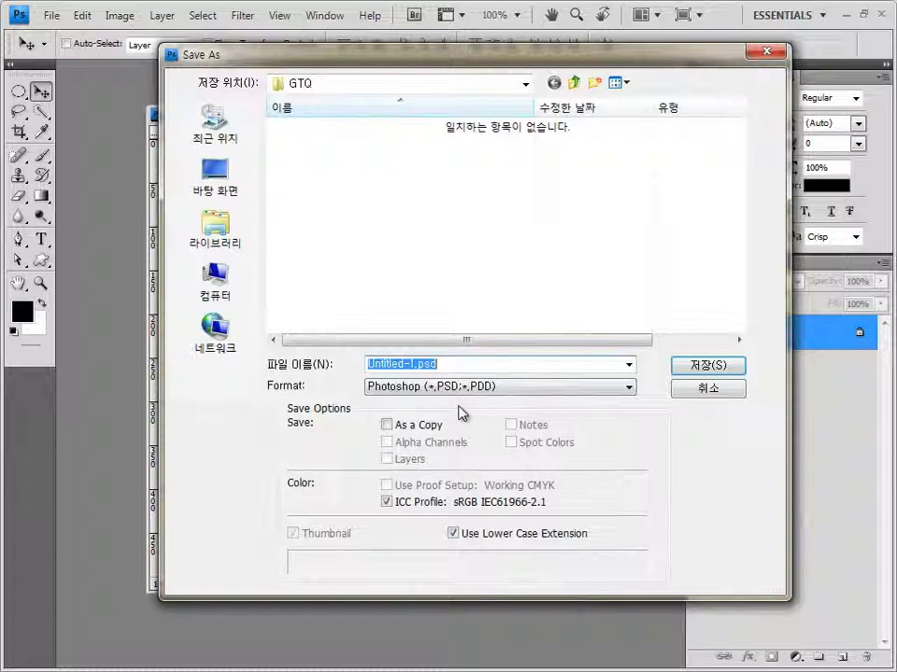
type("1")
key("Return")
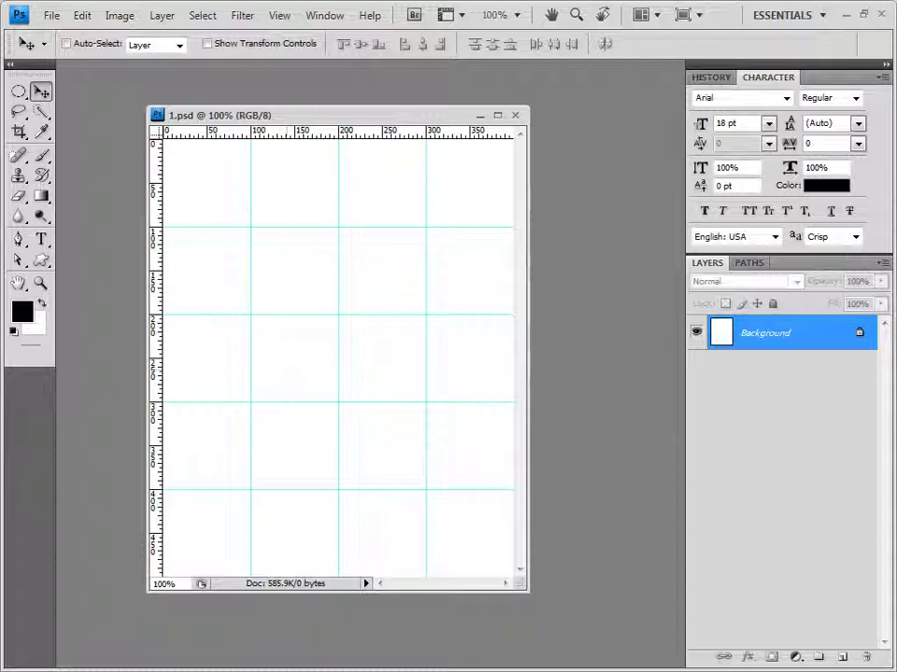
- Open 1급-1.JPG from the 기출문제08 folder and copy the whole image into 1.psd as a new layer covering the canvas
key("alt+Tab")
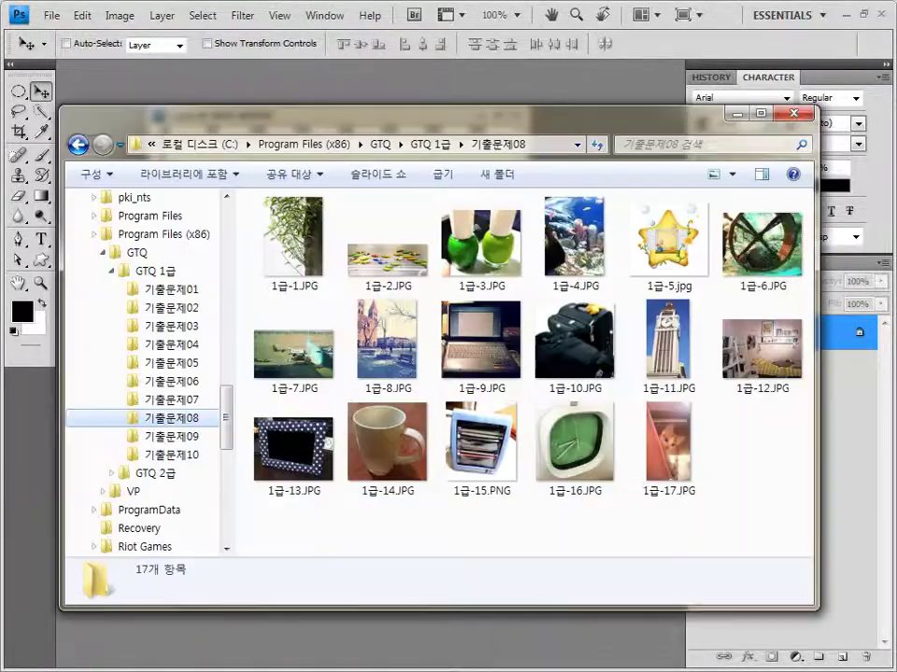
left_click(319, 271)
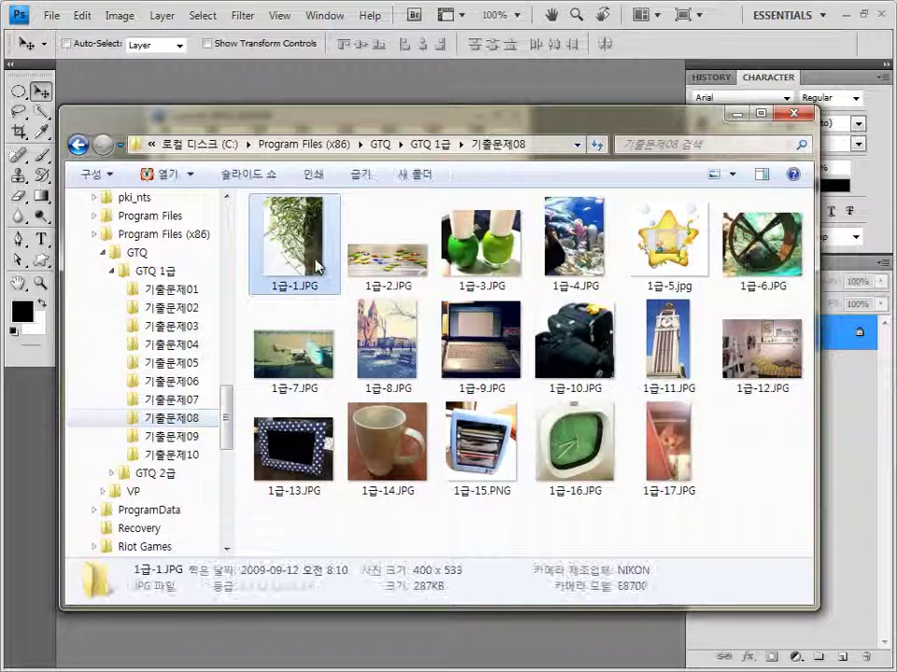
left_click_drag(314, 274, 240, 90)
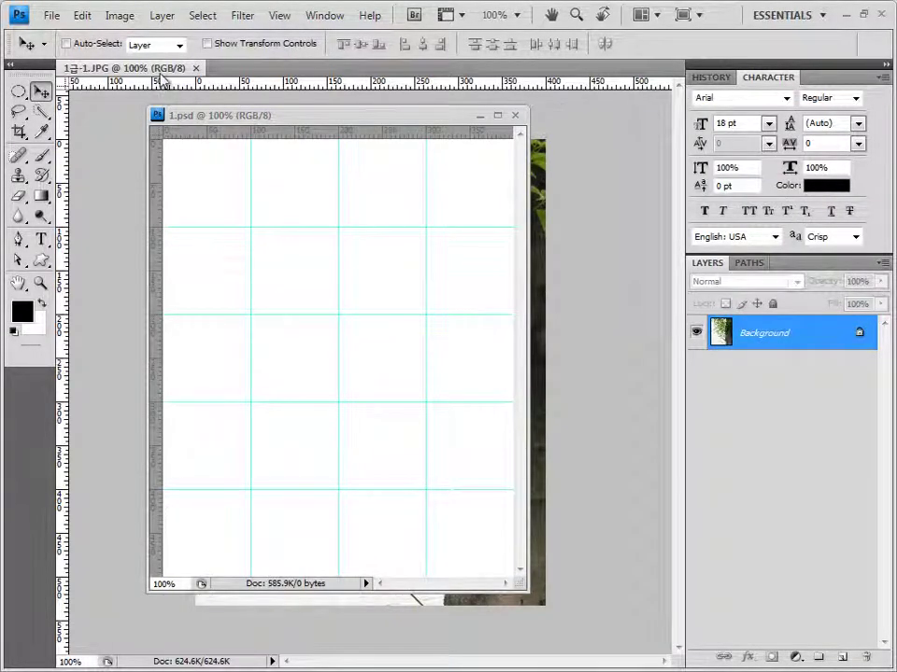
left_click_drag(126, 67, 195, 174)
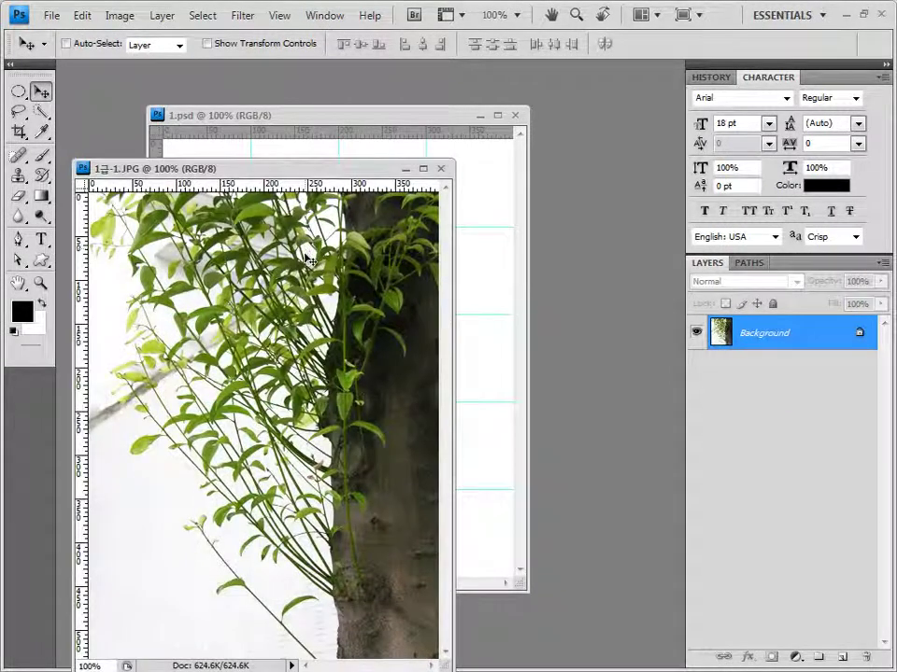
left_click_drag(307, 172, 407, 168)
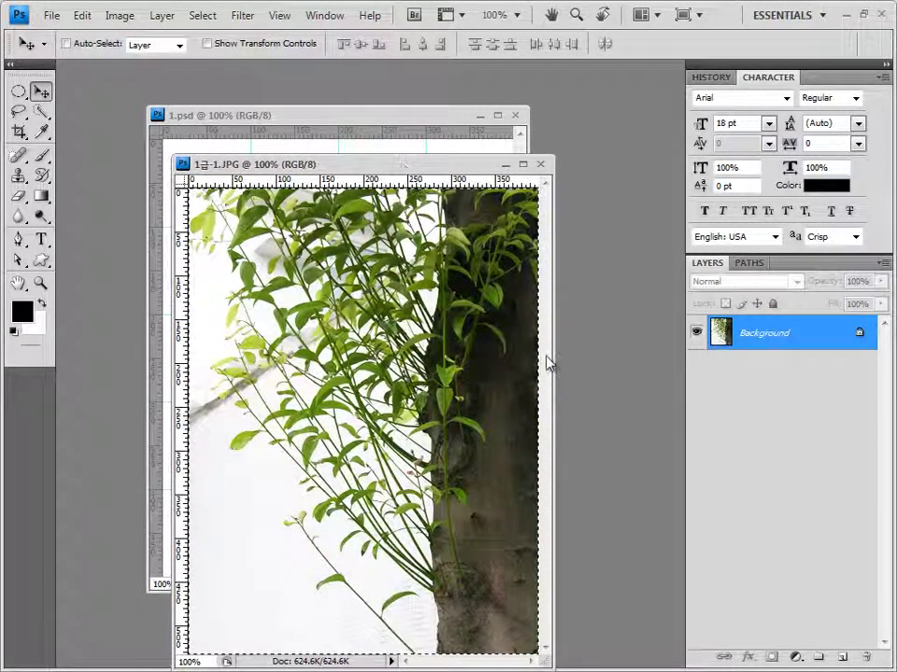
left_click_drag(409, 267, 458, 127)
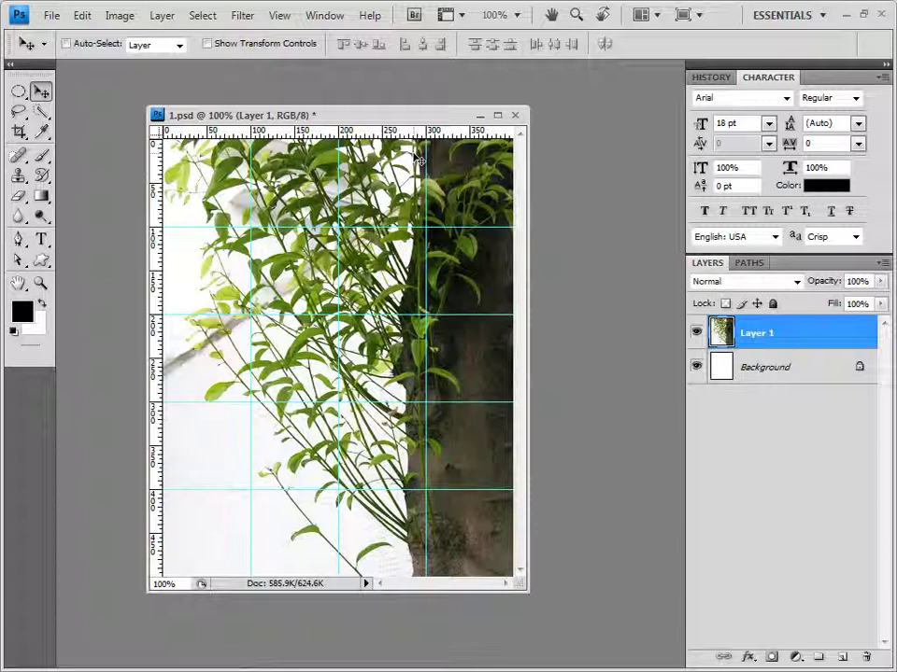
- Apply the Crosshatch brush strokes filter to the leaf photo layer
left_click(249, 19)
mouse_move(310, 177)
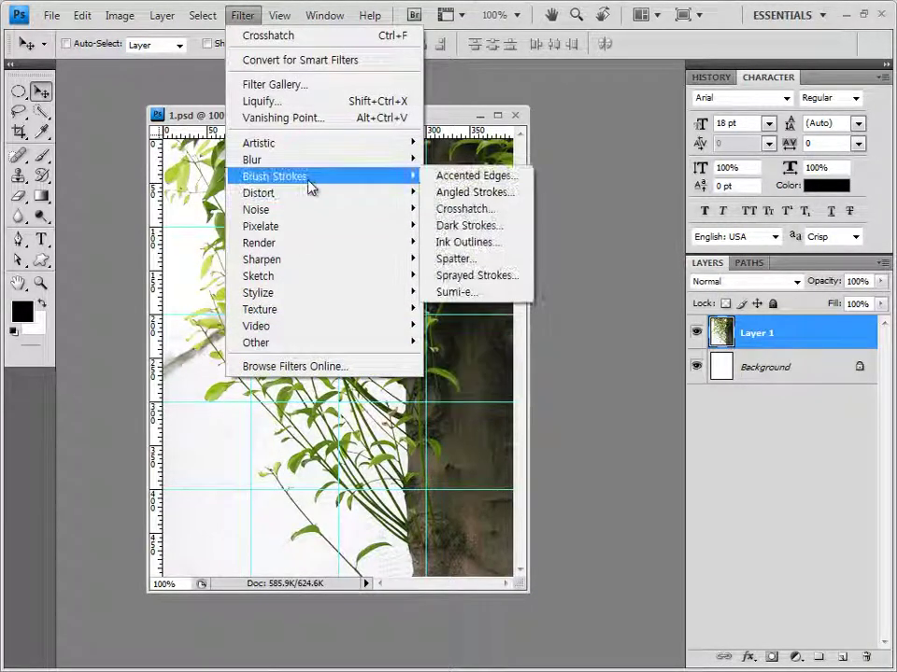
left_click(486, 208)
left_click(767, 53)
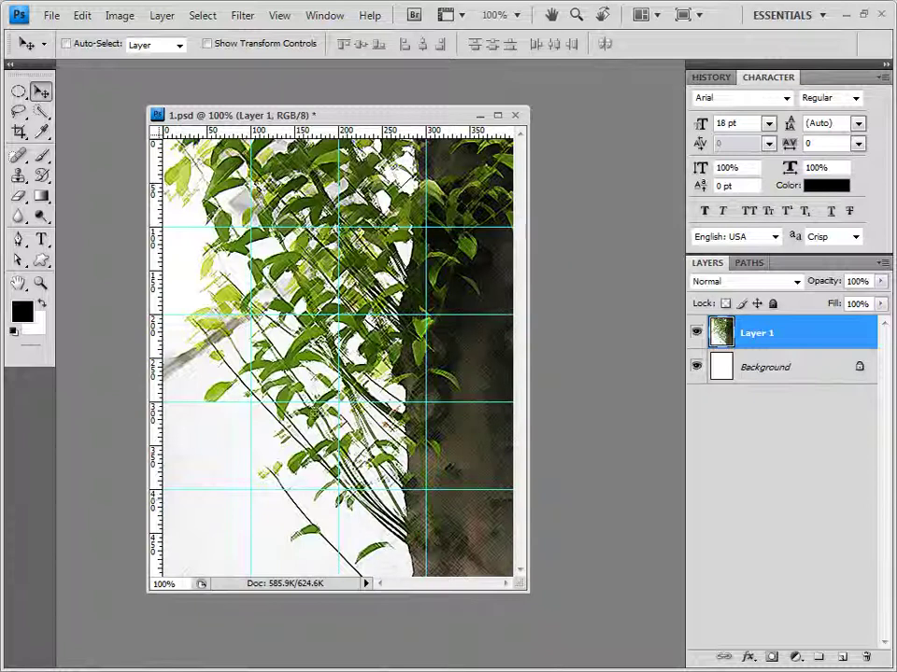
- Draw a black fish silhouette with the Pen tool as a shape layer without style, about 250 x 80 pixels, in the canvas's lower part
left_click(18, 242)
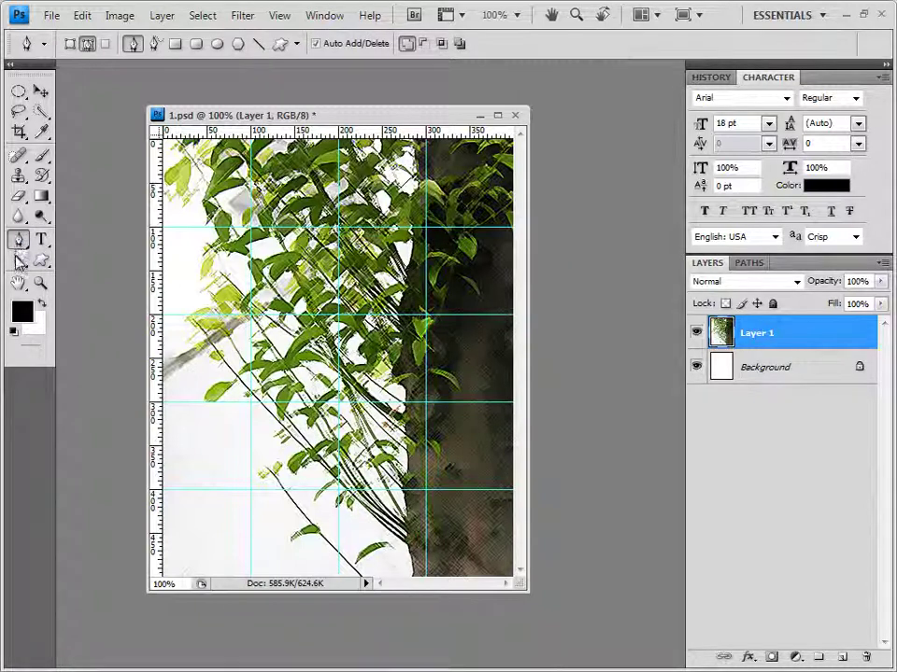
left_click(69, 44)
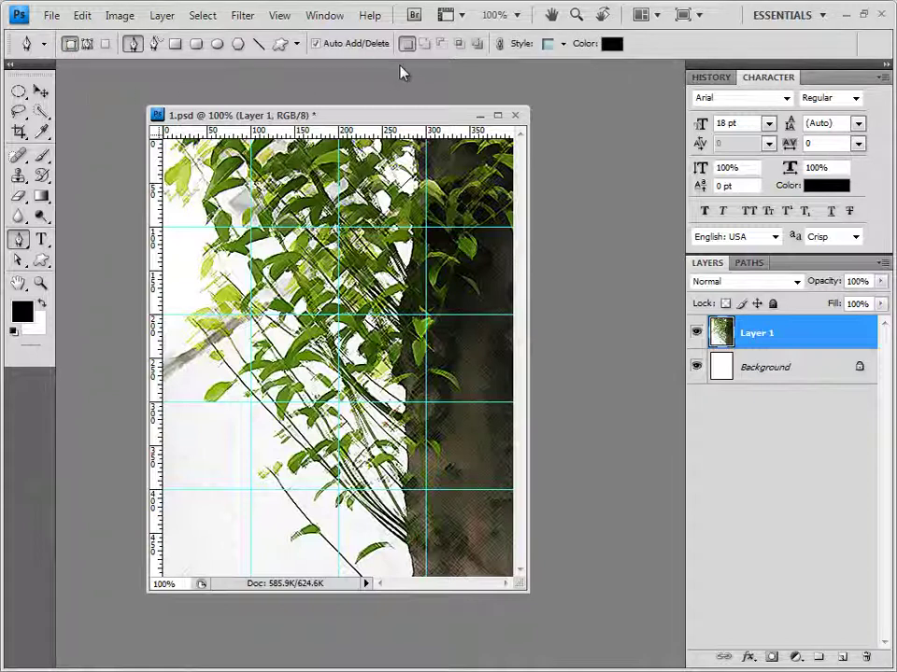
left_click(563, 44)
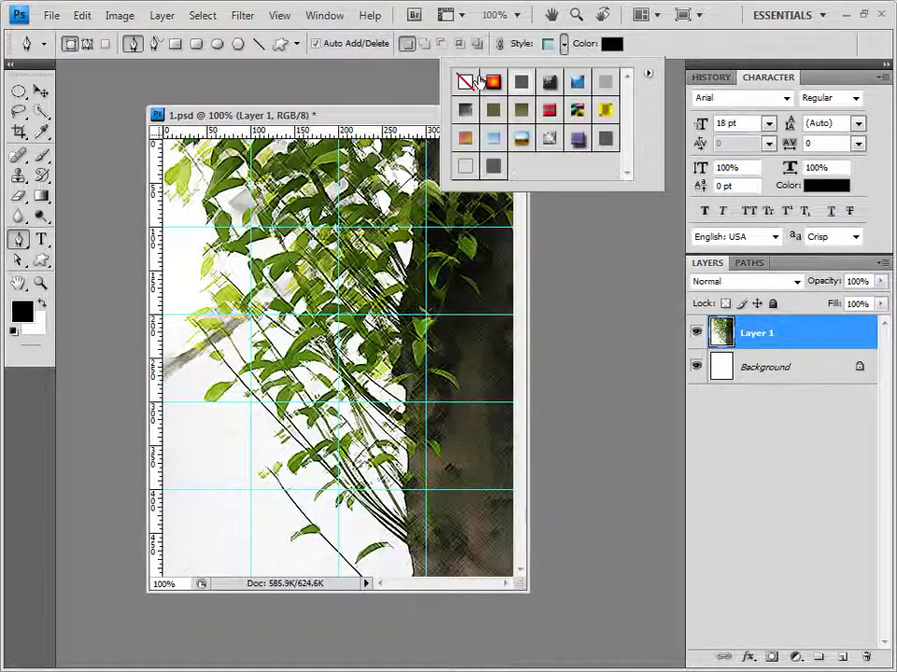
left_click(465, 82)
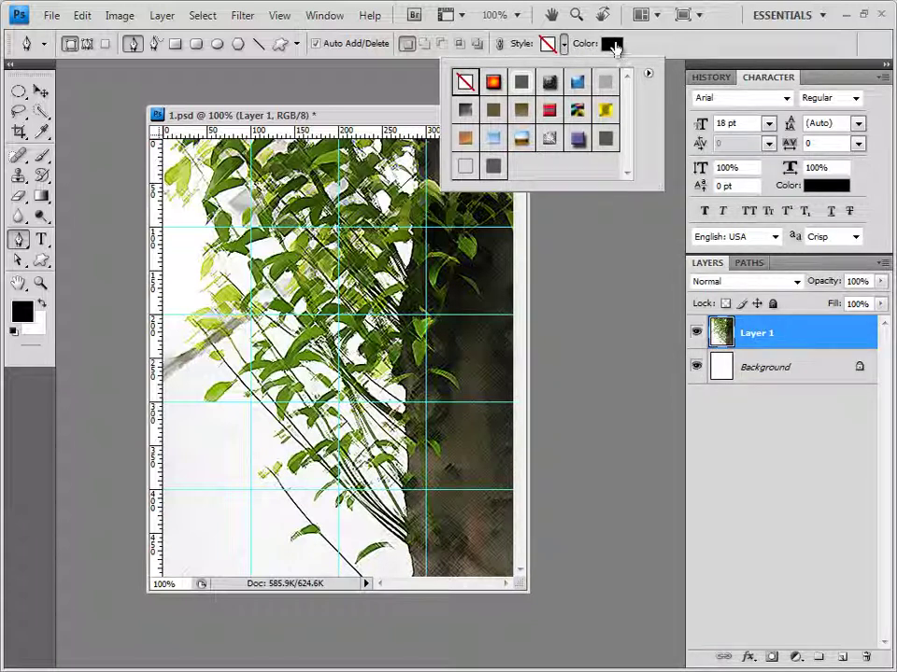
left_click(647, 48)
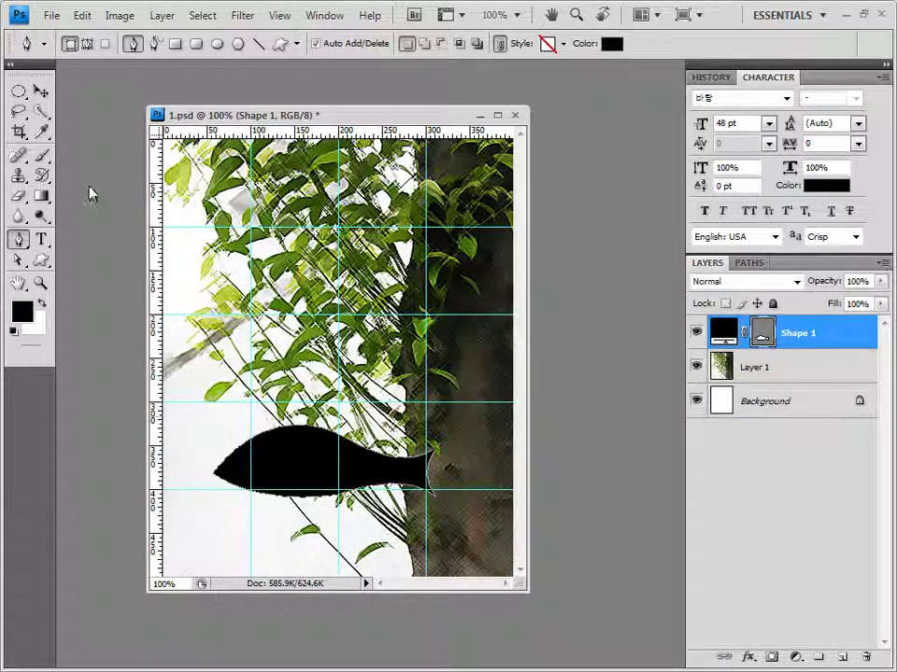
left_click(207, 474)
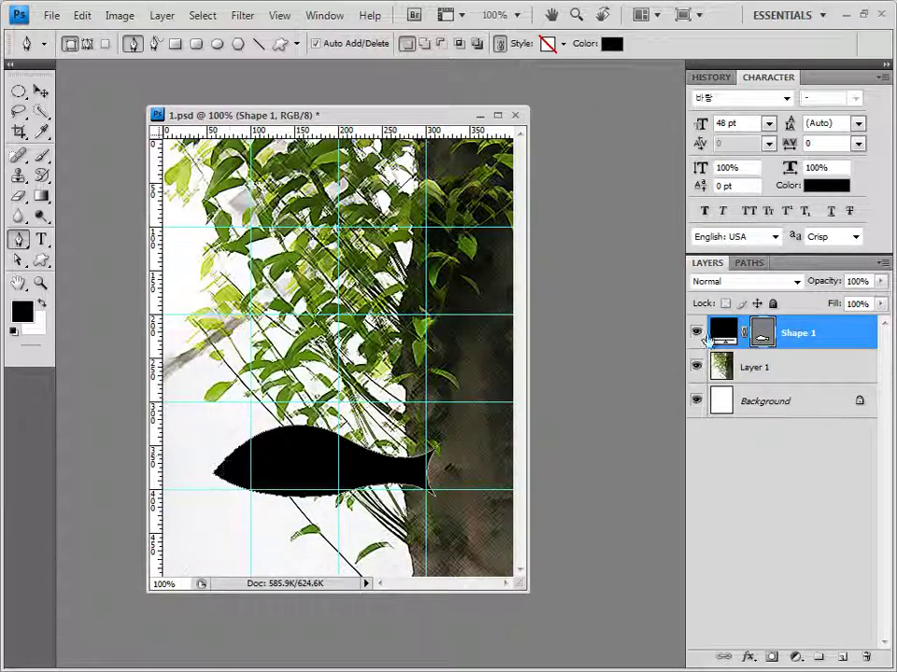
- Save the fish shape's vector mask as a path named 물고기 and return to the layer list
left_click(749, 263)
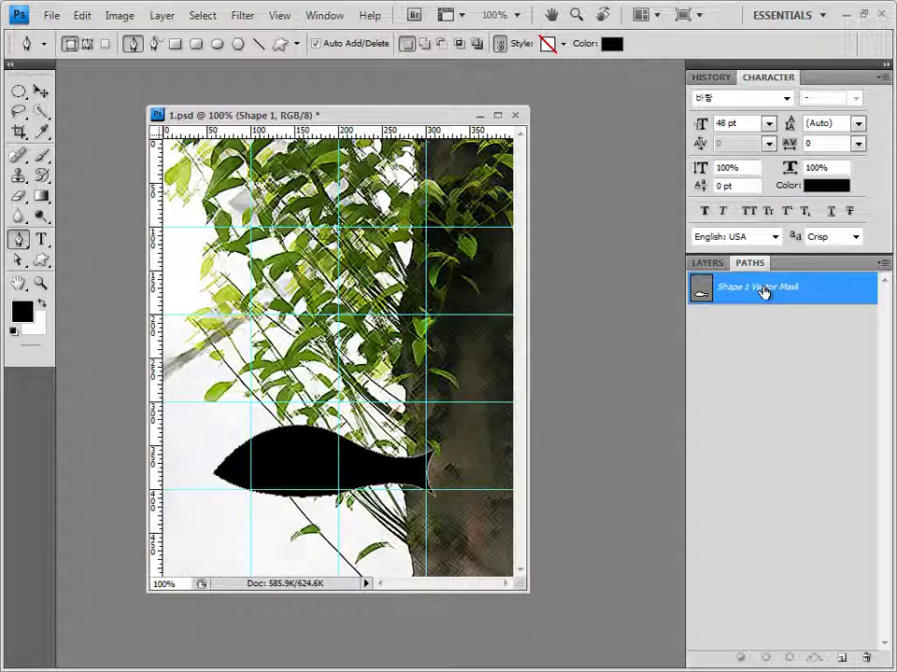
double_click(763, 291)
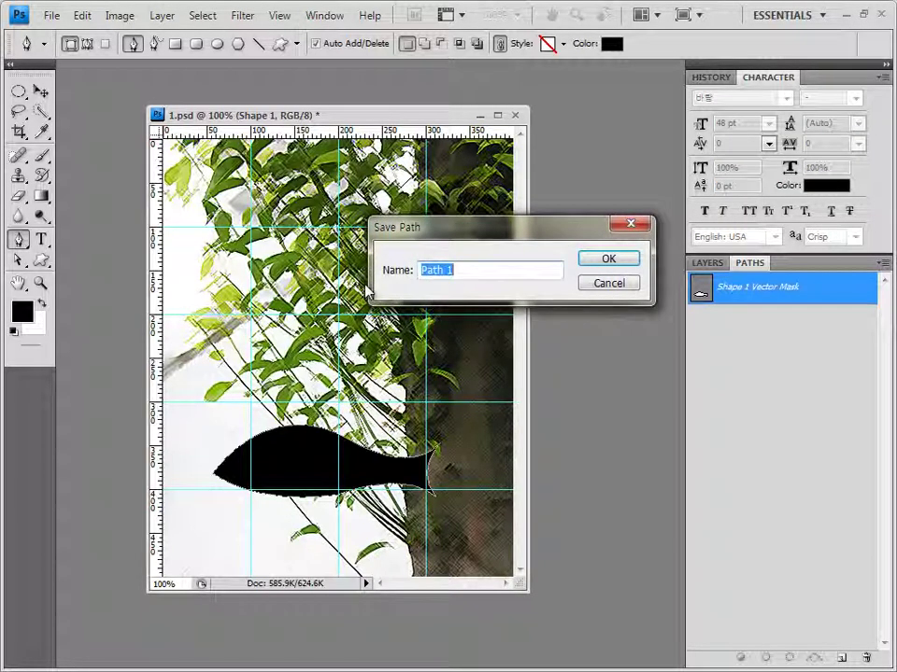
type("anfrhrl")
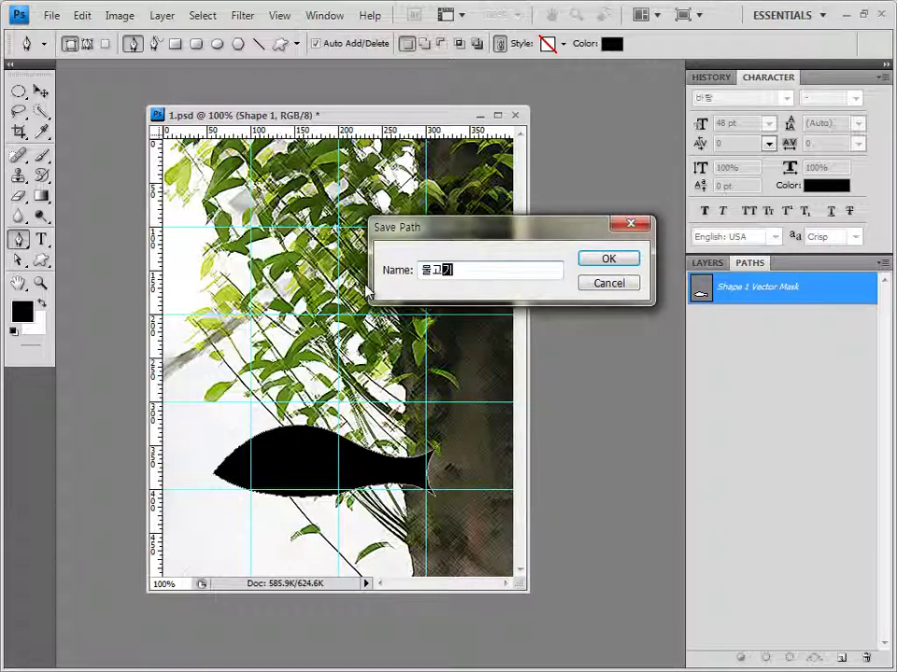
left_click(623, 259)
left_click(709, 263)
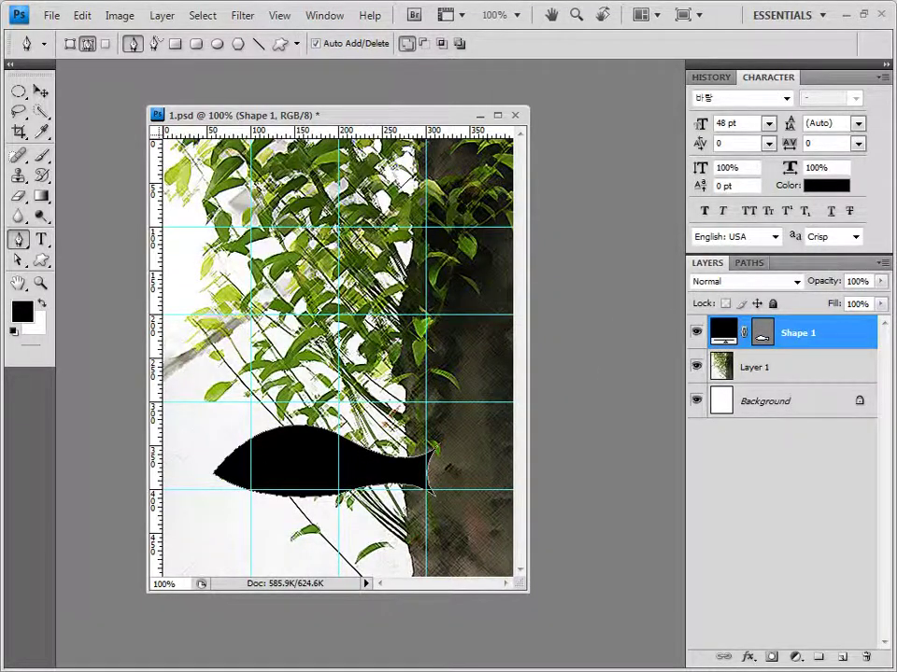
- Open 1급-2.JPG, copy the entire image, close it and paste it into 1.psd above the fish shape layer
key("alt+Tab")
left_click_drag(391, 135, 387, 93)
left_click(41, 91)
left_click_drag(82, 68, 217, 229)
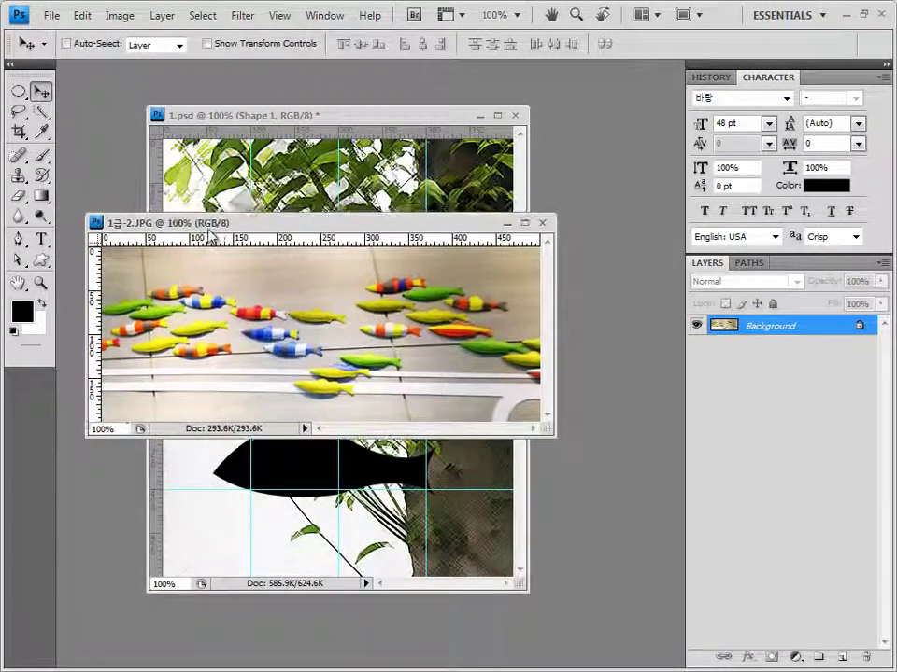
key("ctrl+a")
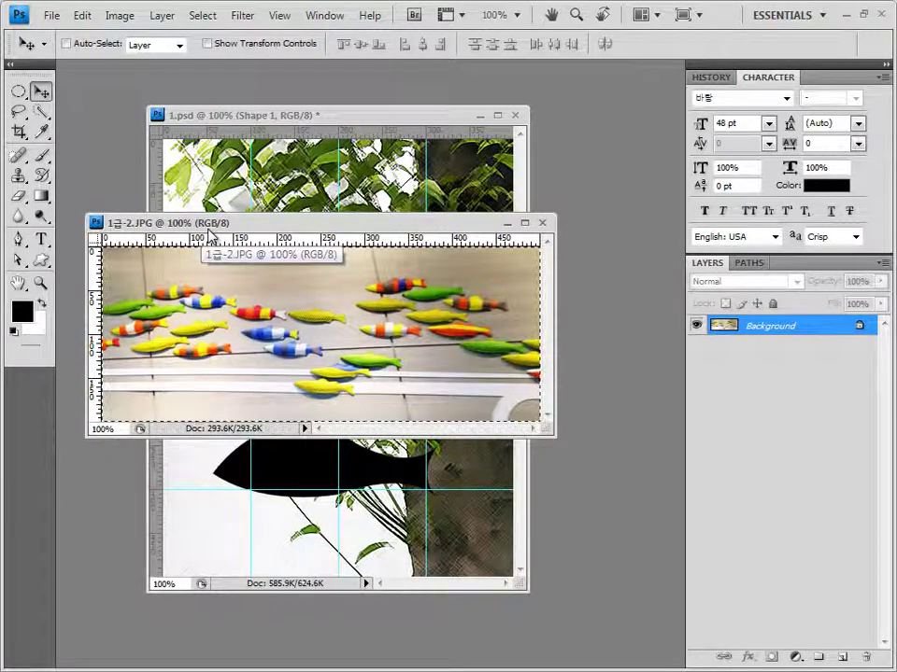
key("ctrl+w")
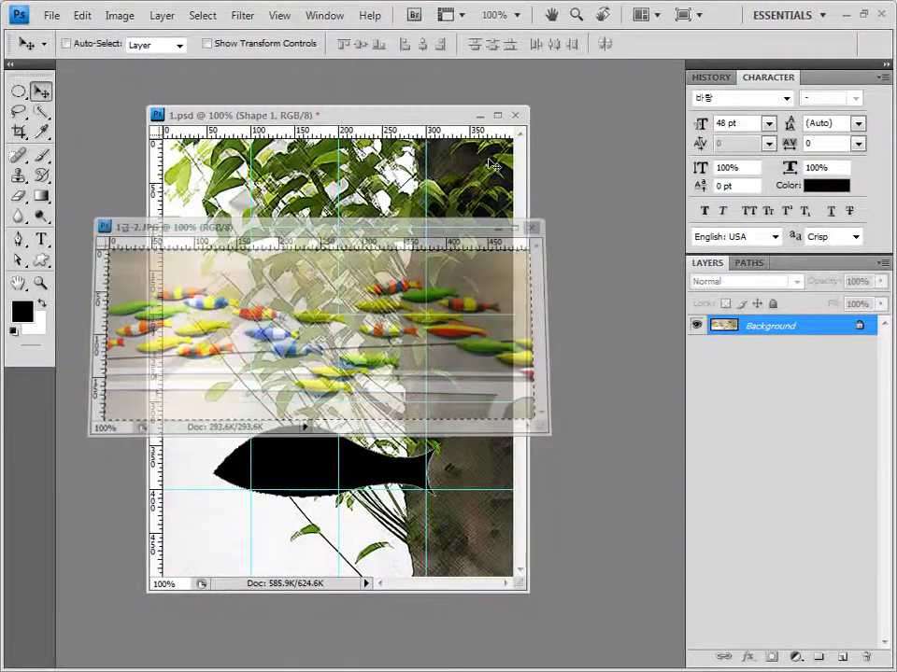
key("ctrl+v")
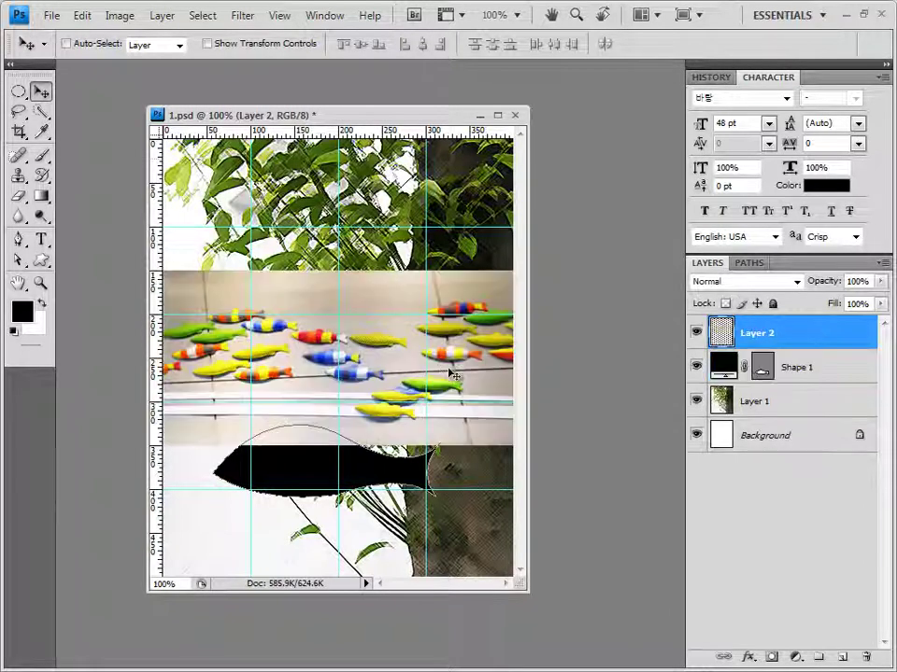
- Move the pasted colourful fish photo down over the fish silhouette and clip it to the Shape 1 layer
left_click_drag(530, 298, 530, 396)
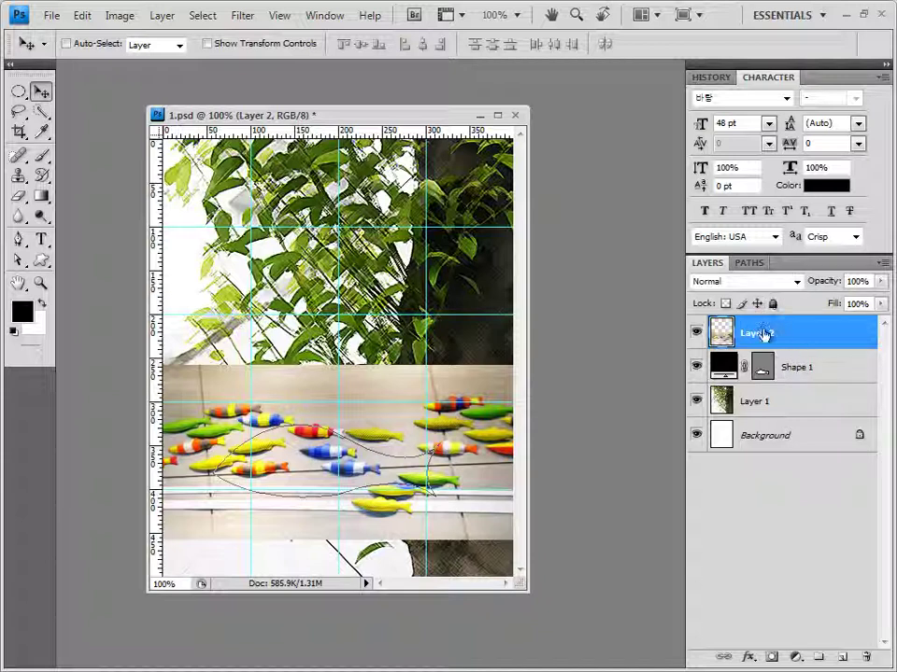
left_click_drag(796, 353, 799, 348)
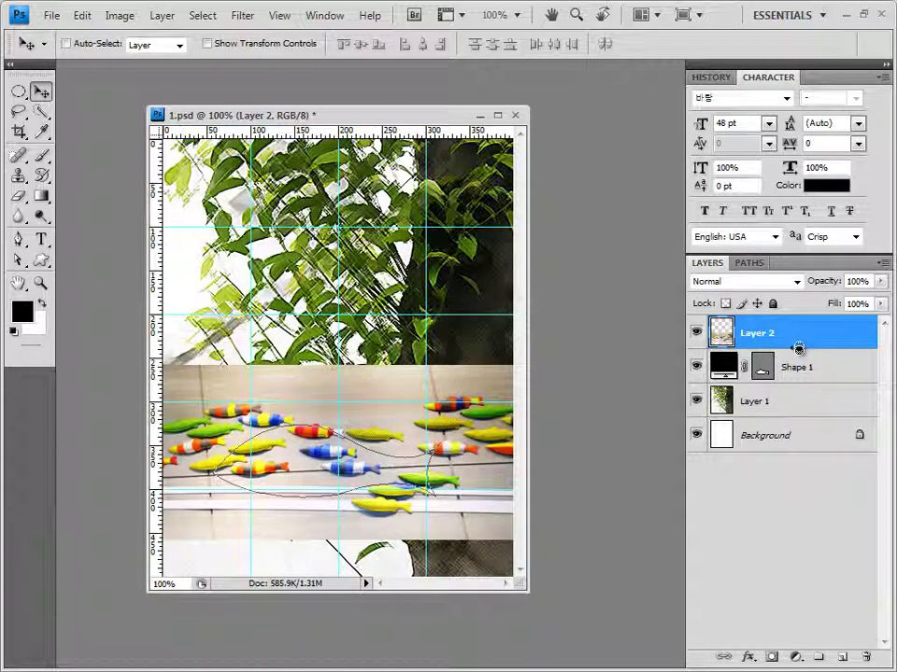
left_click(798, 348, "alt")
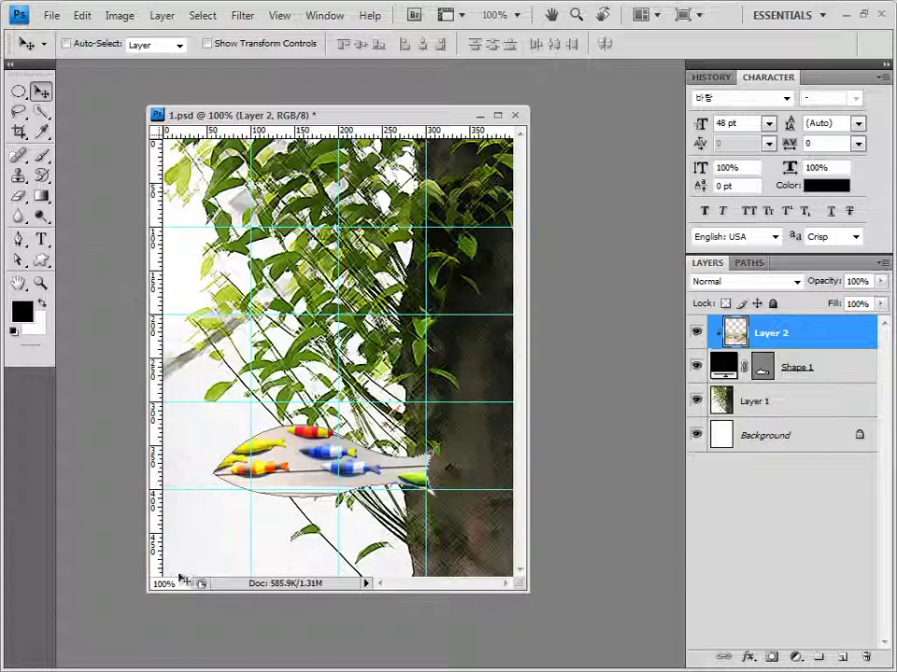
- Reposition the clipped photo inside the fish silhouette, nudging it upward so the small coloured fish fill the shape
left_click_drag(293, 458, 313, 443)
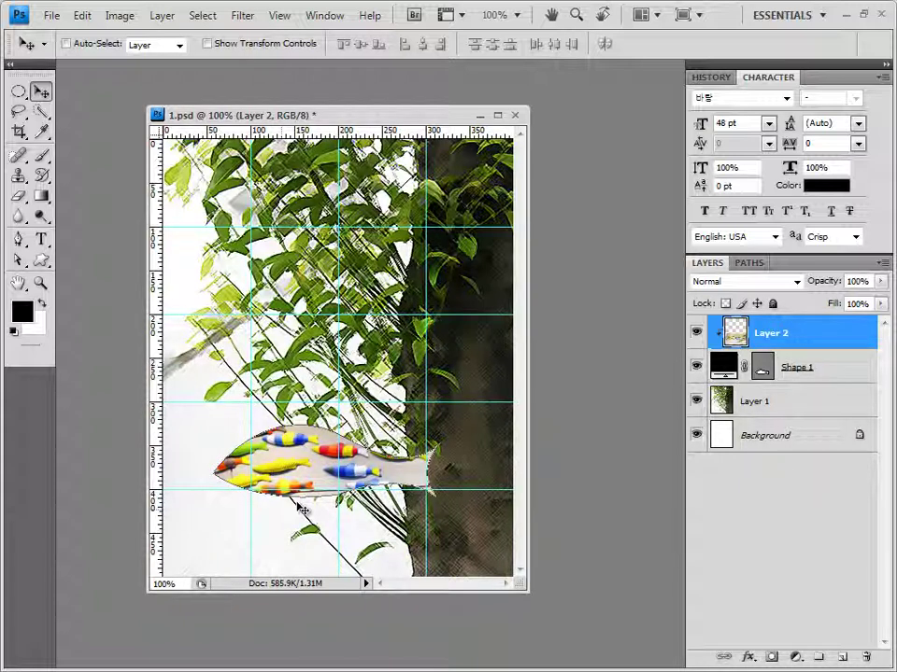
key("Up")
key("Up")
key("Up")
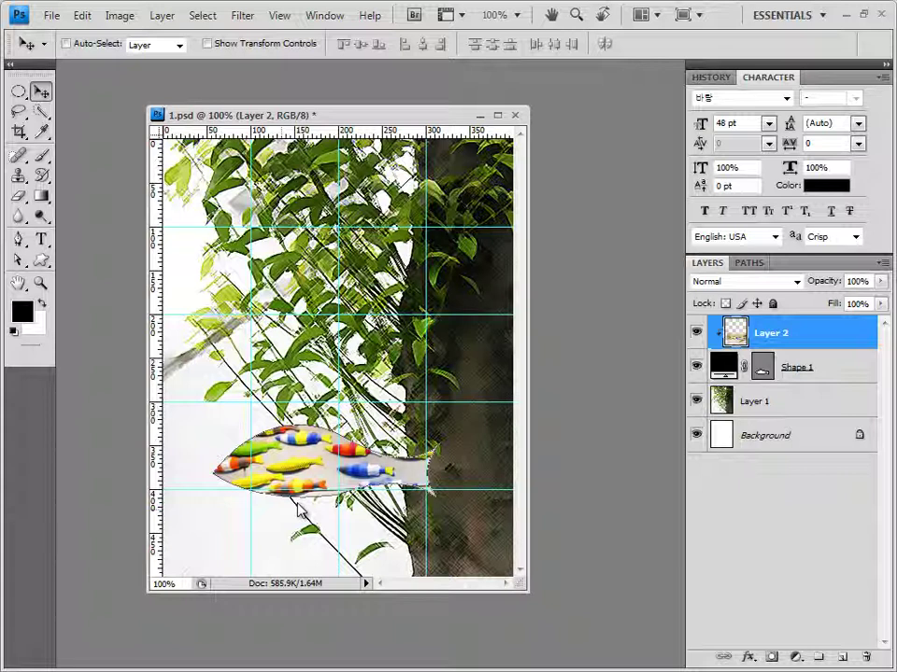
- Add Inner Shadow and Bevel and Emboss (Inner Bevel, 5 px) to the Shape 1 layer and collapse its effects list
left_click(818, 373)
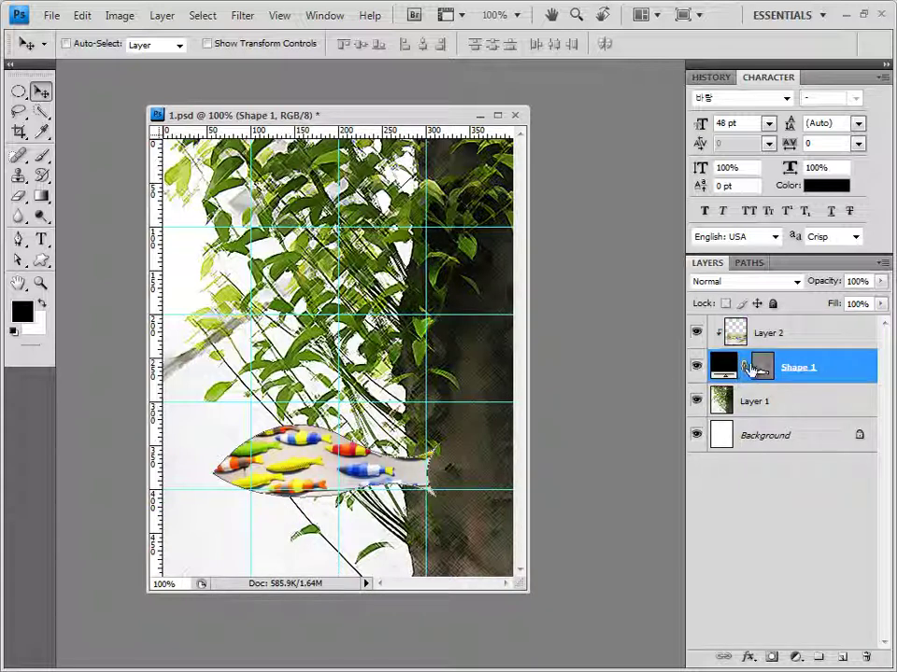
left_click(749, 658)
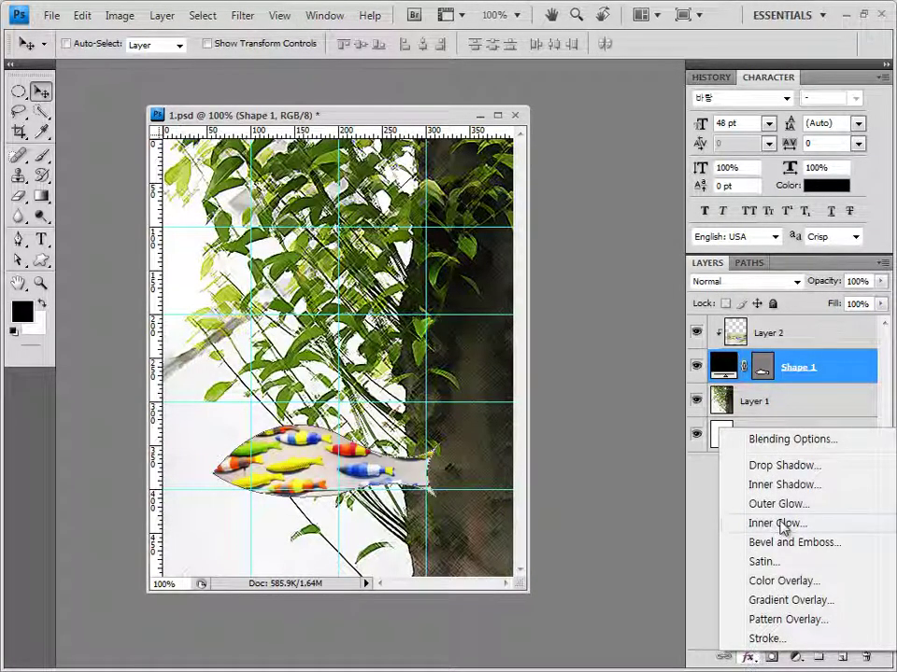
left_click(784, 485)
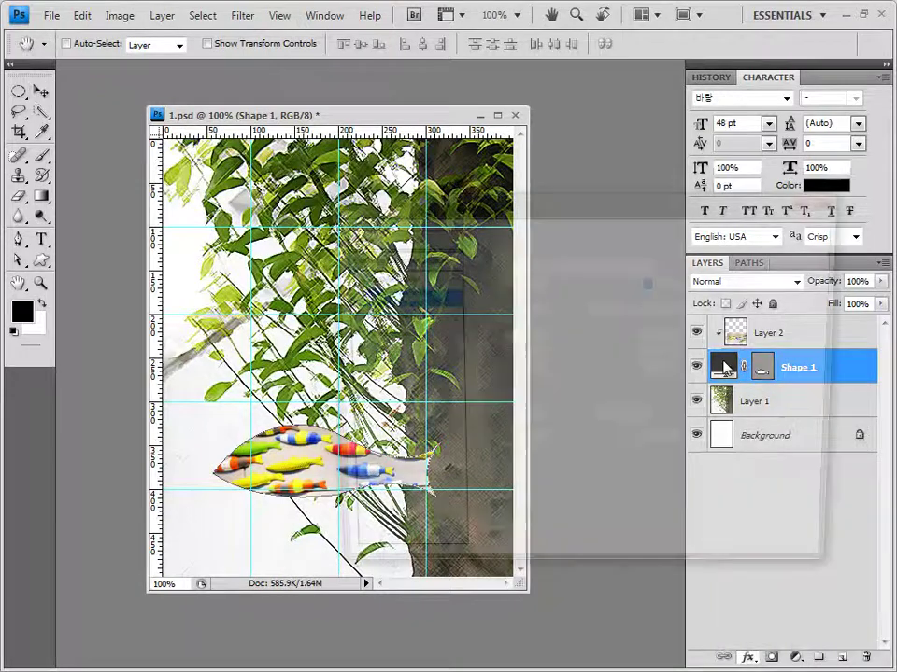
left_click(415, 356)
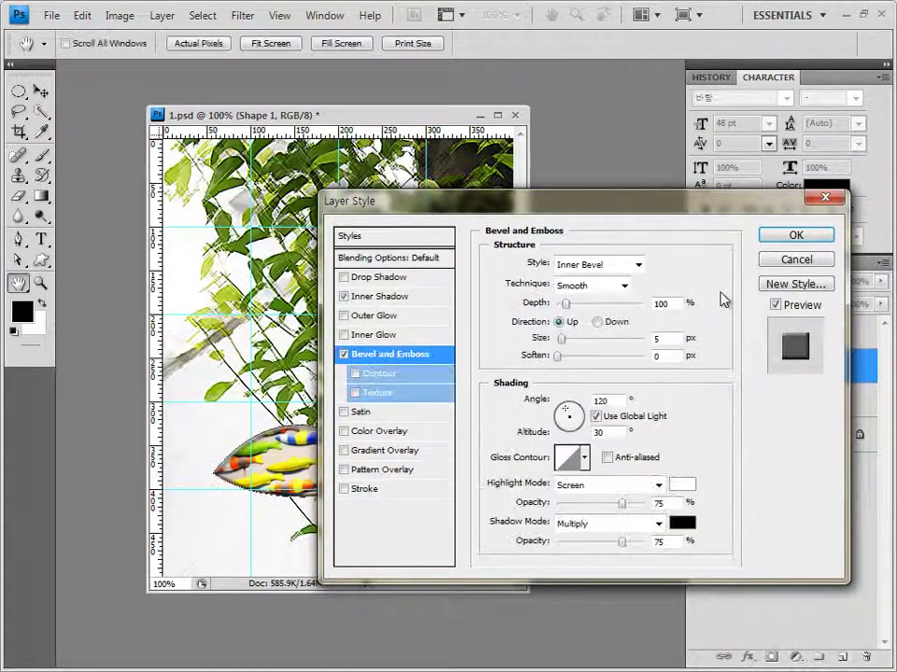
left_click(796, 237)
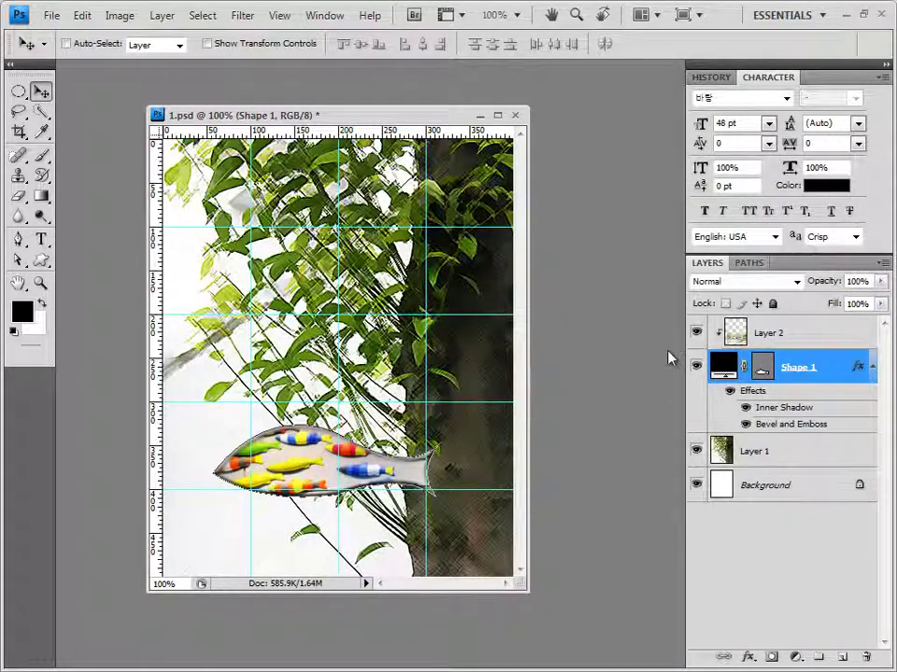
left_click(872, 367)
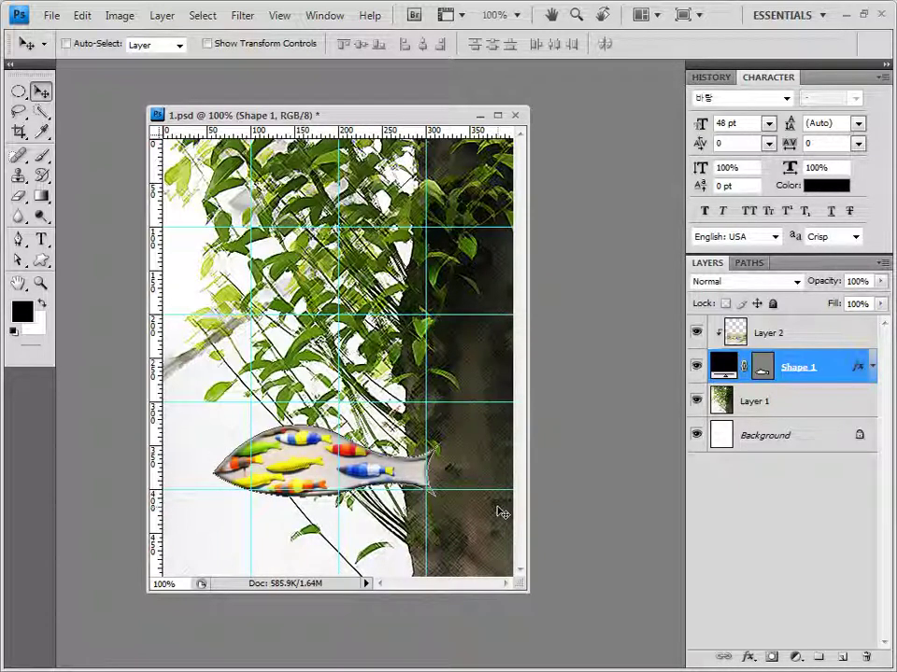
- Open 1급-3.JPG from the 기출문제08 folder and float it in its own window beside 1.psd
key("alt+Tab")
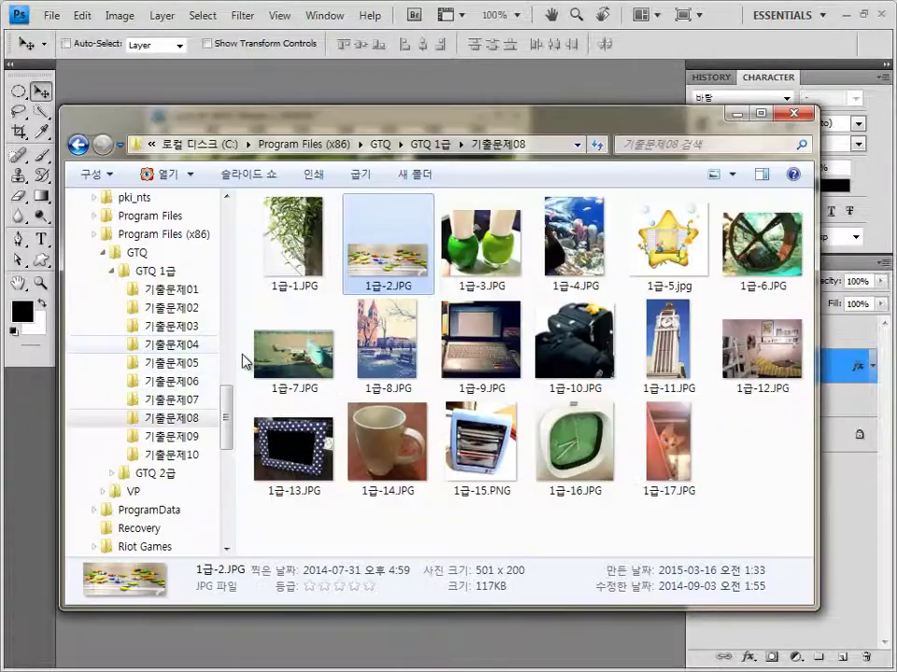
left_click_drag(481, 241, 299, 103)
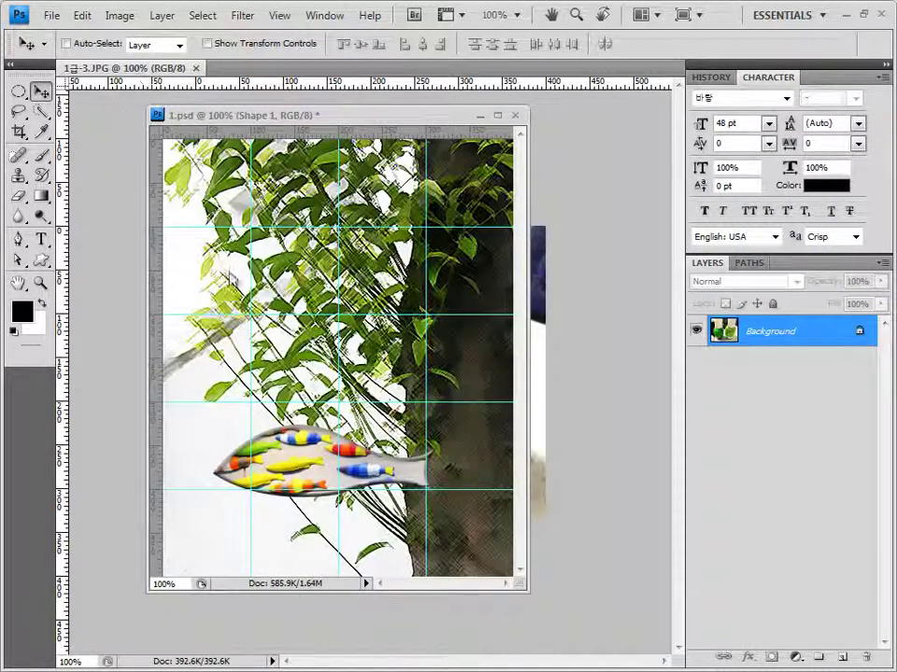
left_click_drag(173, 211, 154, 305)
left_click_drag(467, 291, 435, 241)
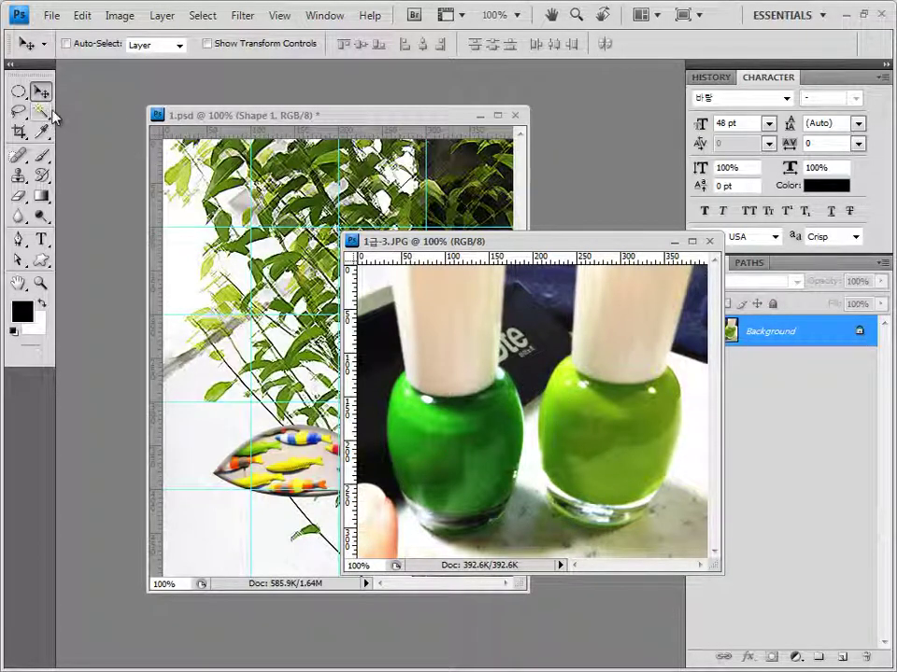
- Trace both nail polish bottles in 1급-3.JPG with the Pen tool in Paths mode
left_click(17, 240)
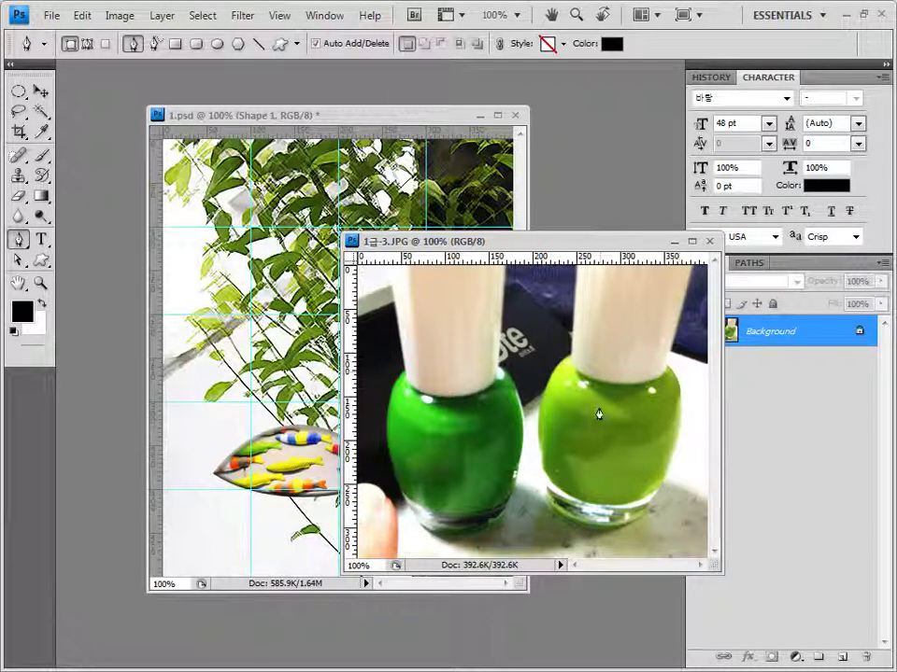
left_click_drag(537, 248, 485, 244)
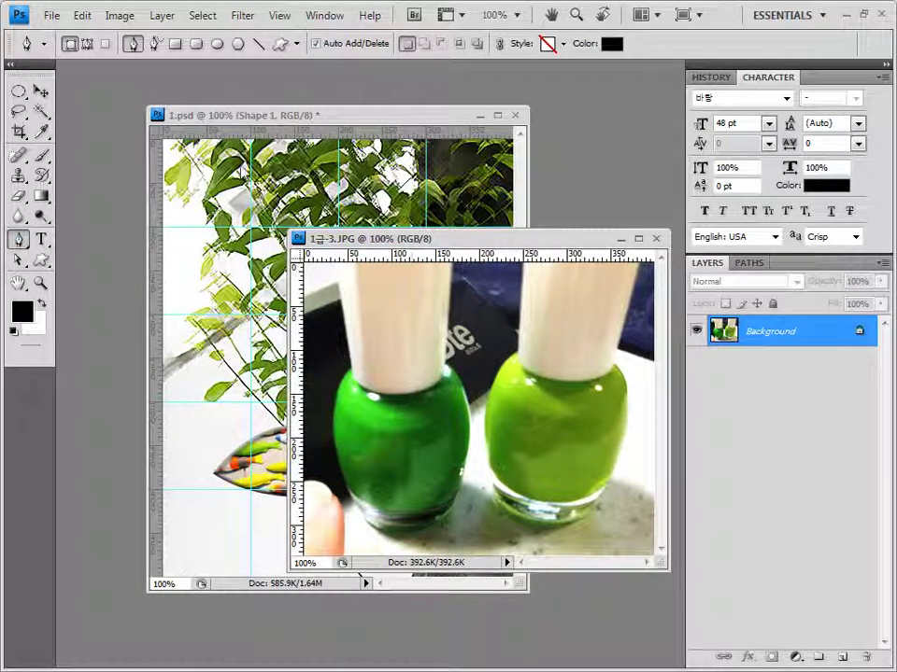
left_click(86, 43)
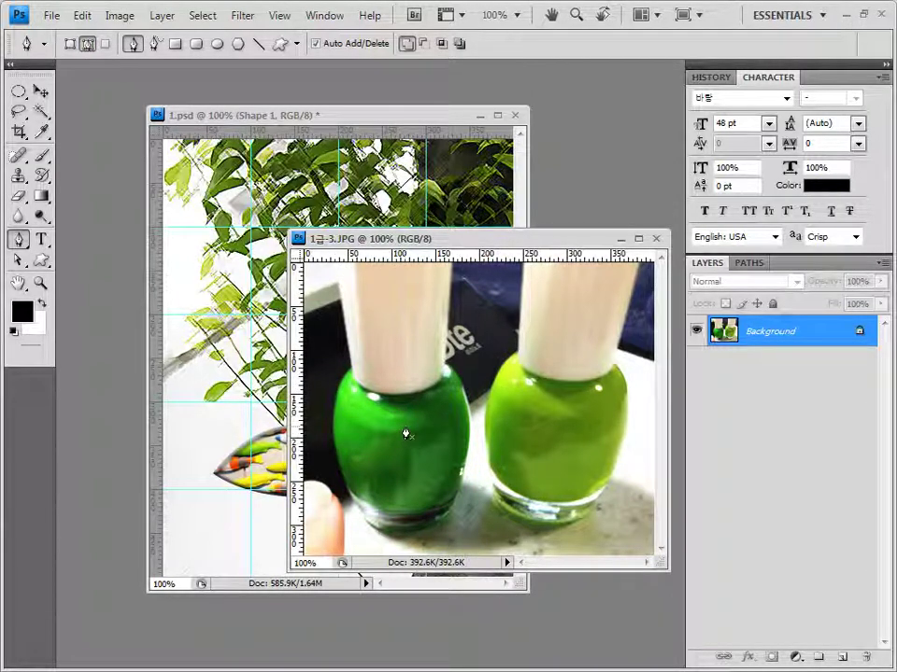
left_click_drag(289, 230, 242, 176)
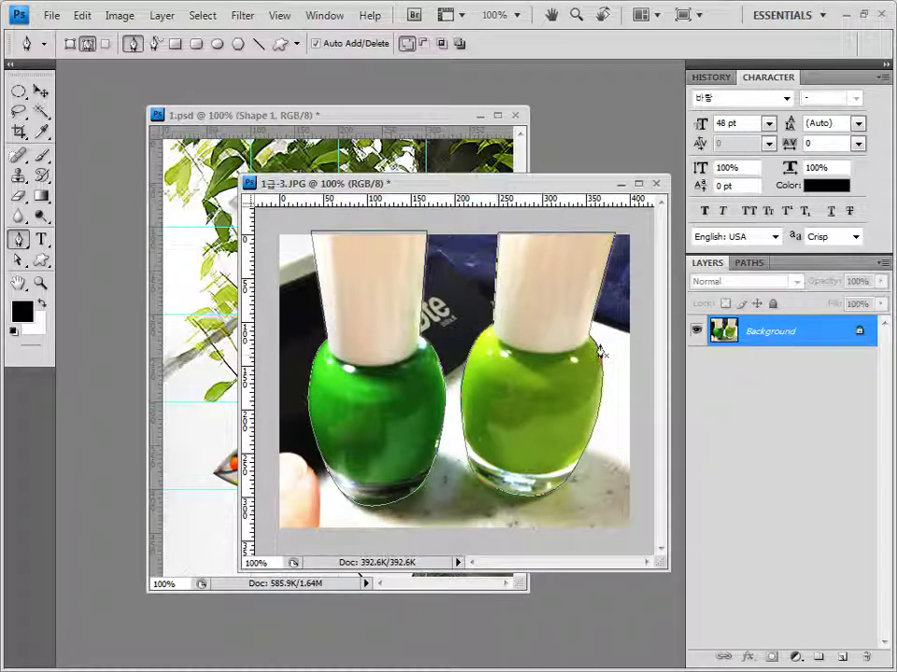
- Load the bottles' work path as a selection, copy it and close 1급-3.JPG without saving
left_click(755, 265)
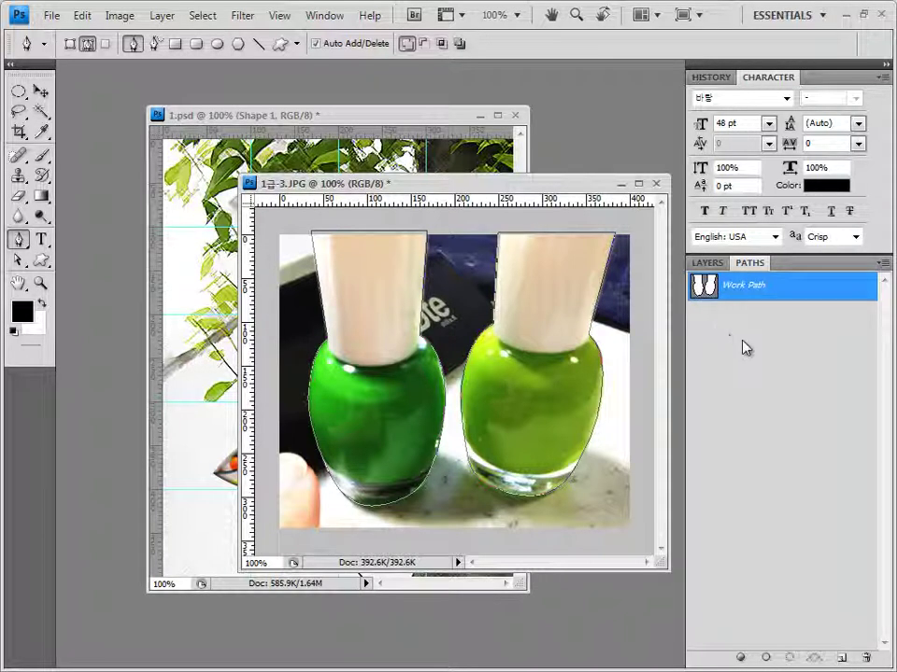
left_click(712, 292, "ctrl")
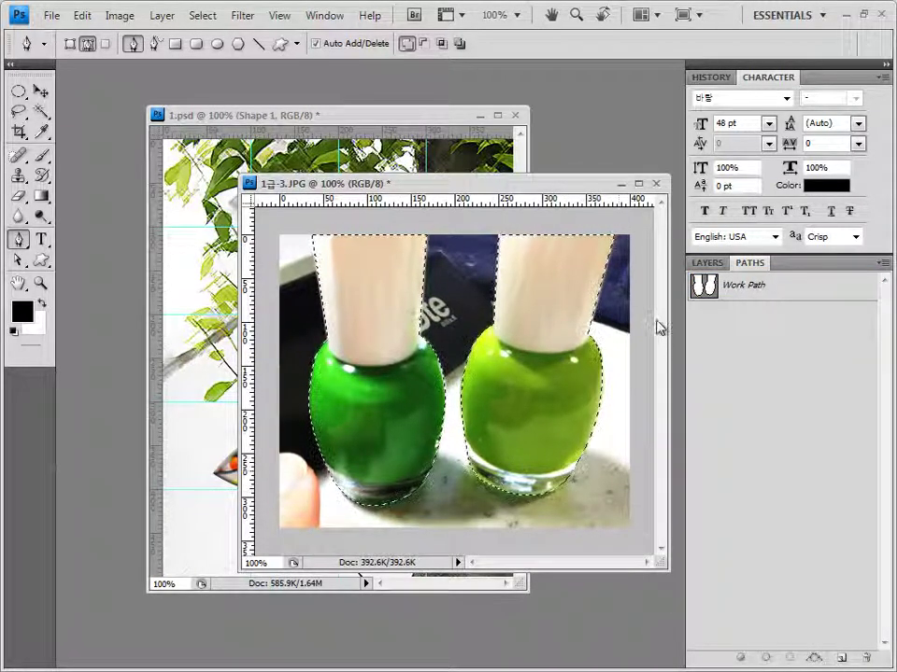
left_click(656, 187)
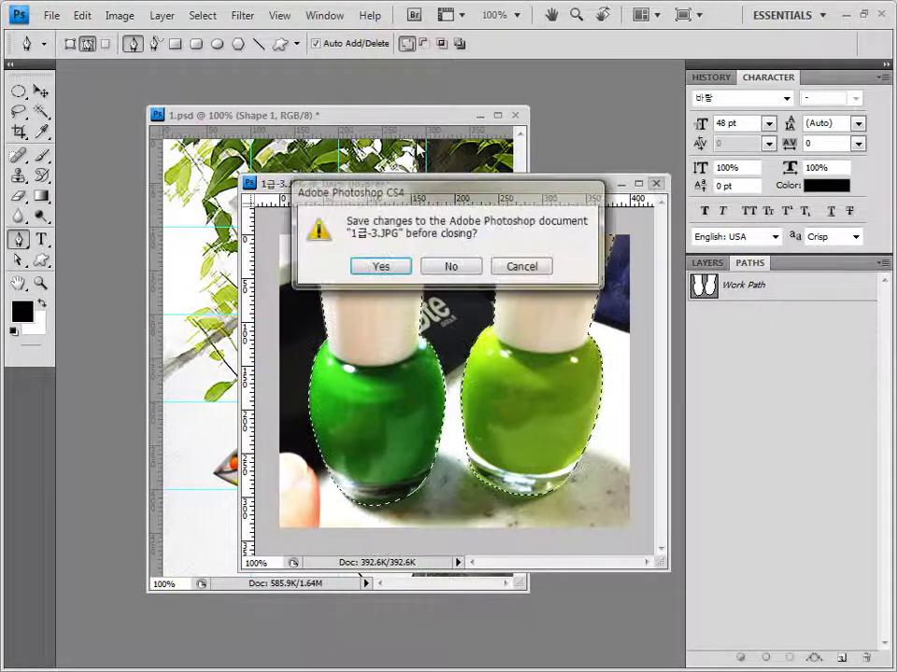
left_click(451, 265)
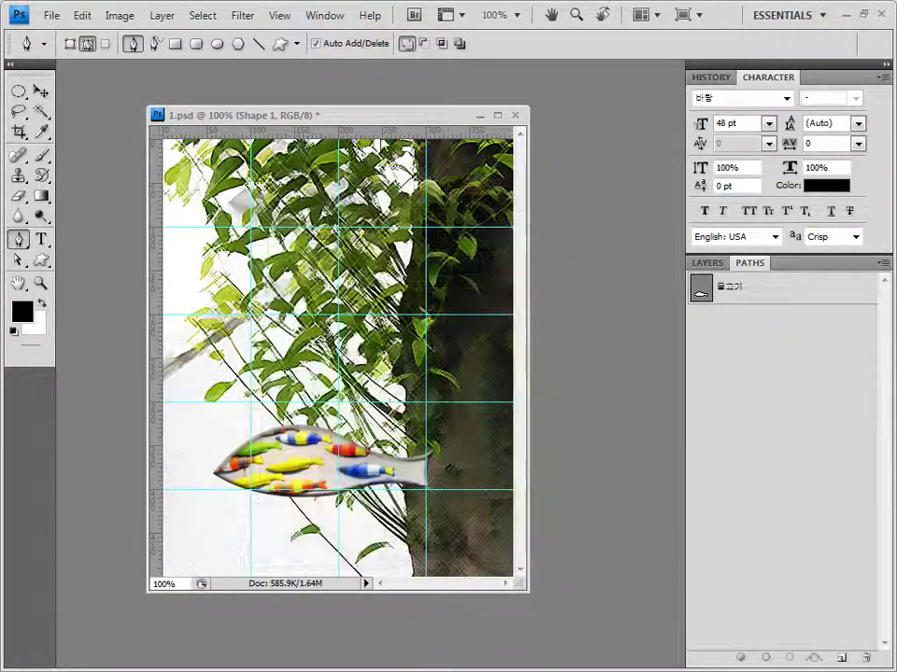
left_click(40, 90)
left_click(383, 327, "ctrl")
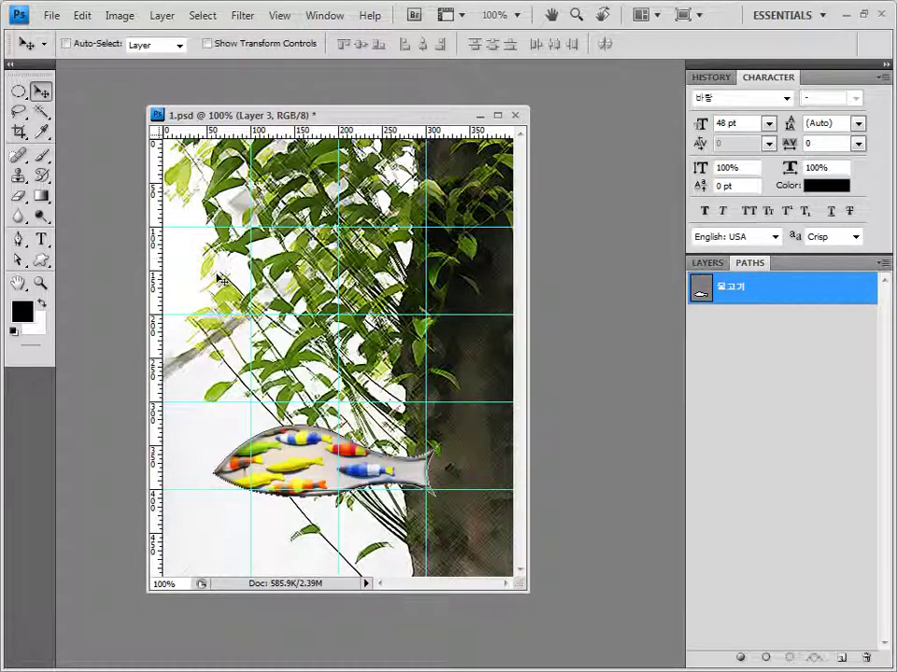
left_click(707, 264)
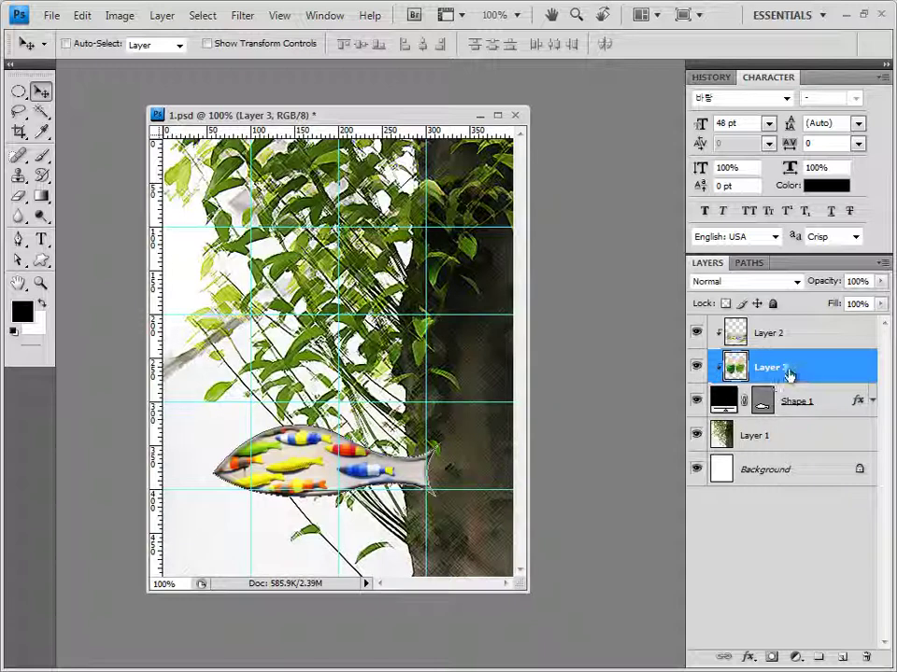
key("Delete")
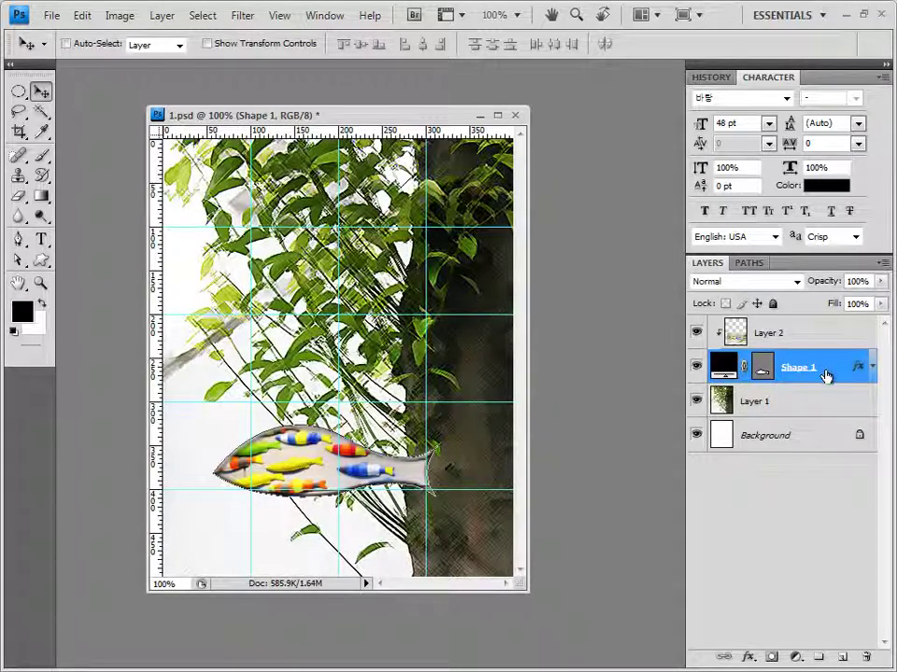
- Paste the copied bottles above Layer 2, scale them down and place them in the canvas's upper-right area
left_click(768, 333)
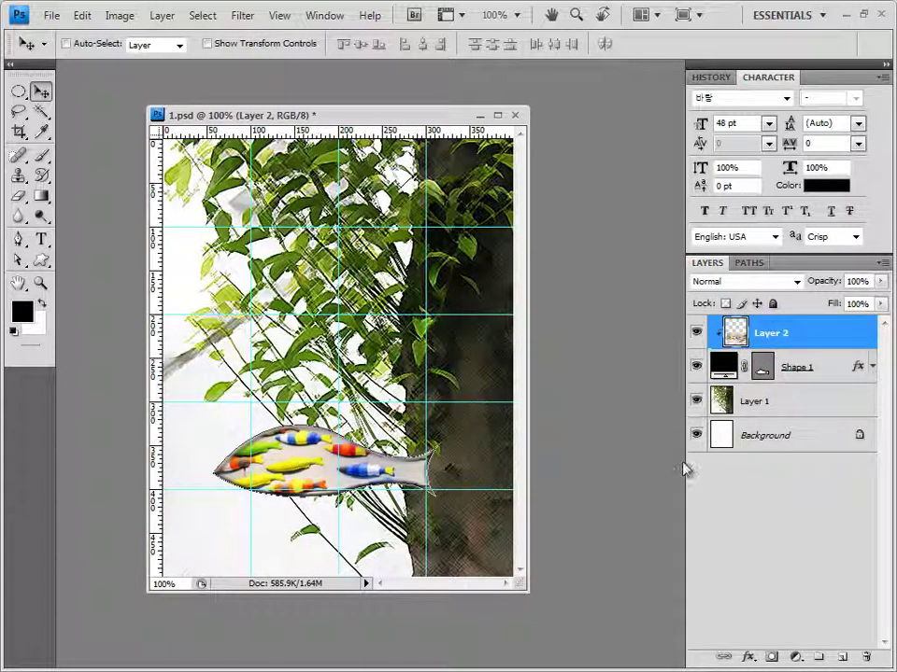
key("ctrl+v")
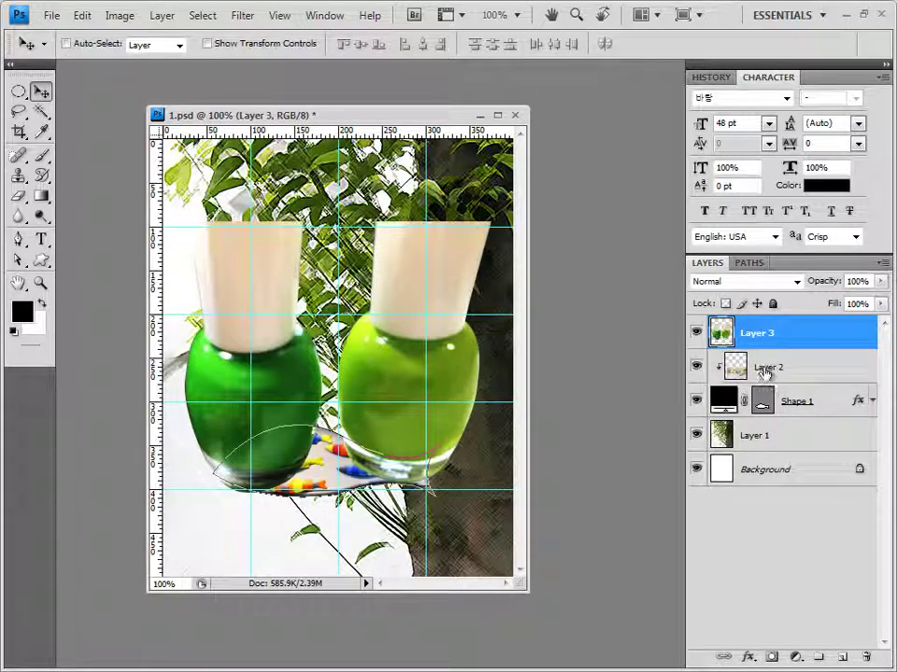
double_click(757, 333)
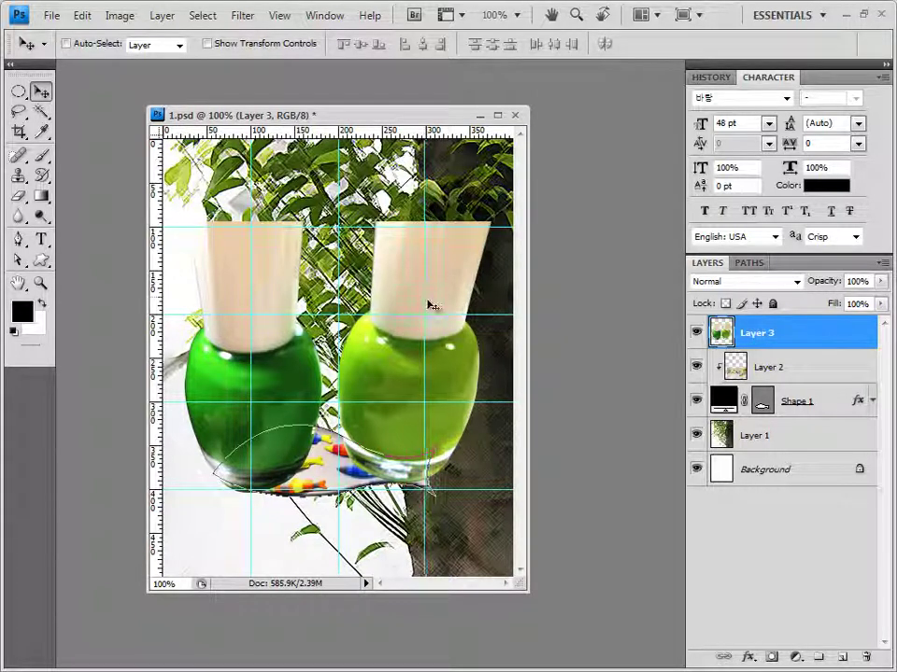
key("ctrl+t")
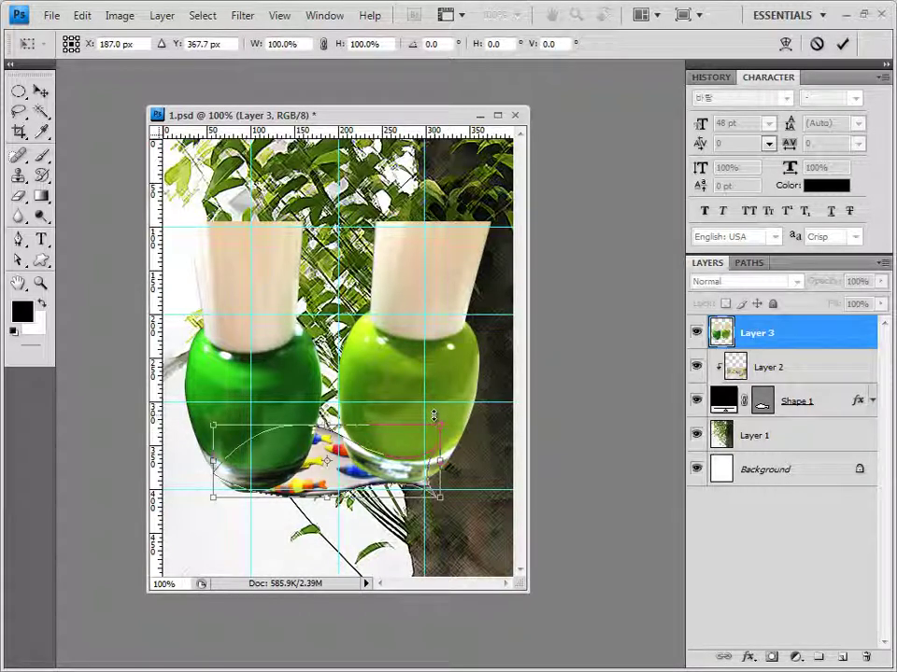
key("Return")
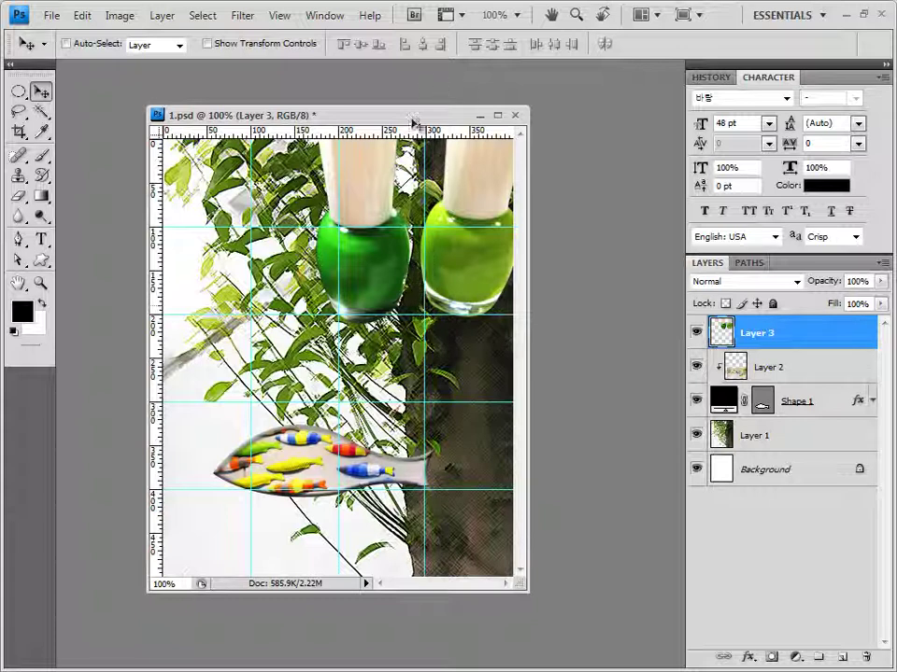
- Enlarge the 1.psd window, select the dark green bottle on Layer 3 with the Lasso tool and cut it
left_click_drag(450, 595, 457, 627)
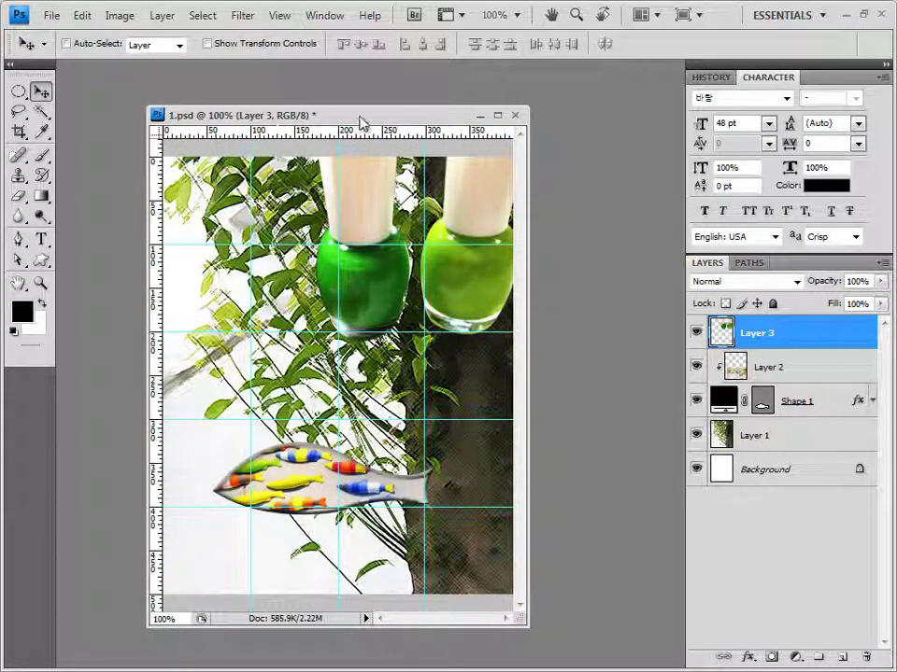
left_click_drag(363, 118, 362, 108)
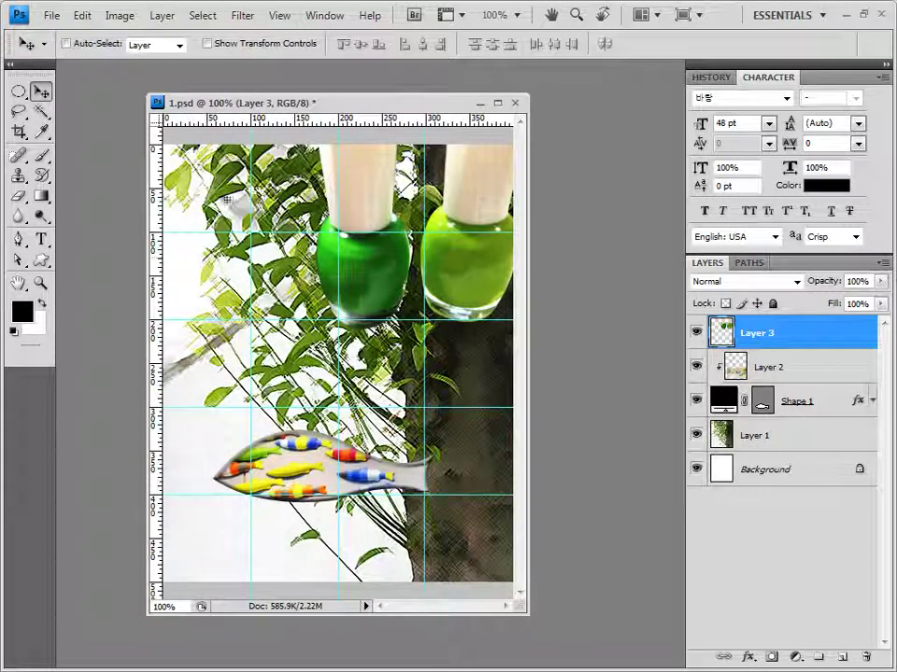
left_click_drag(18, 112, 79, 115)
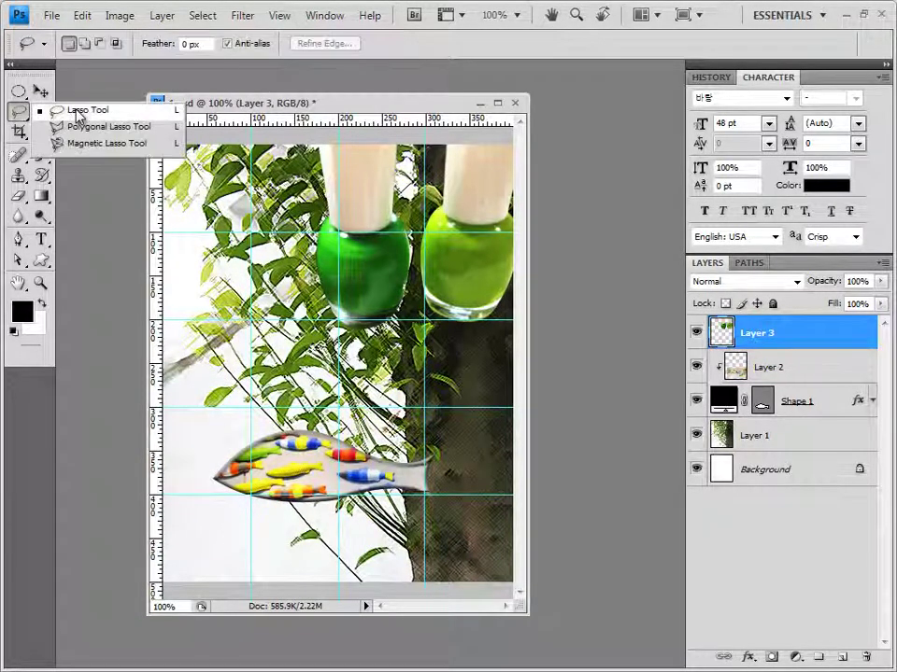
left_click(79, 113)
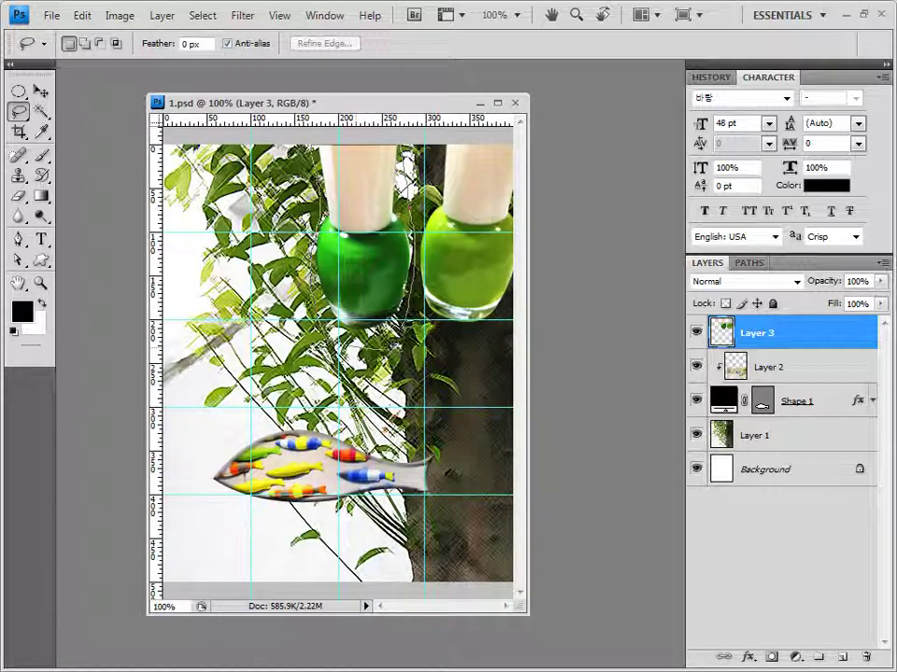
left_click_drag(299, 245, 304, 215)
mouse_move(383, 242)
left_mouse_down()
mouse_move(366, 299)
mouse_move(374, 320)
mouse_move(455, 321)
left_mouse_up()
key("ctrl+x")
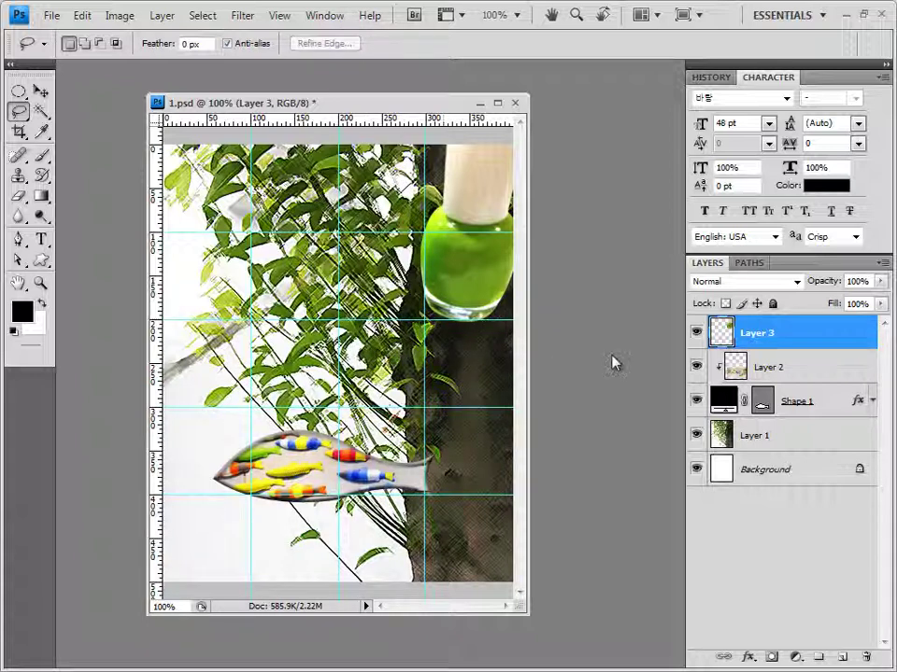
- Paste the dark green bottle as a separate layer and move it up directly beside the light green bottle
key("ctrl+v")
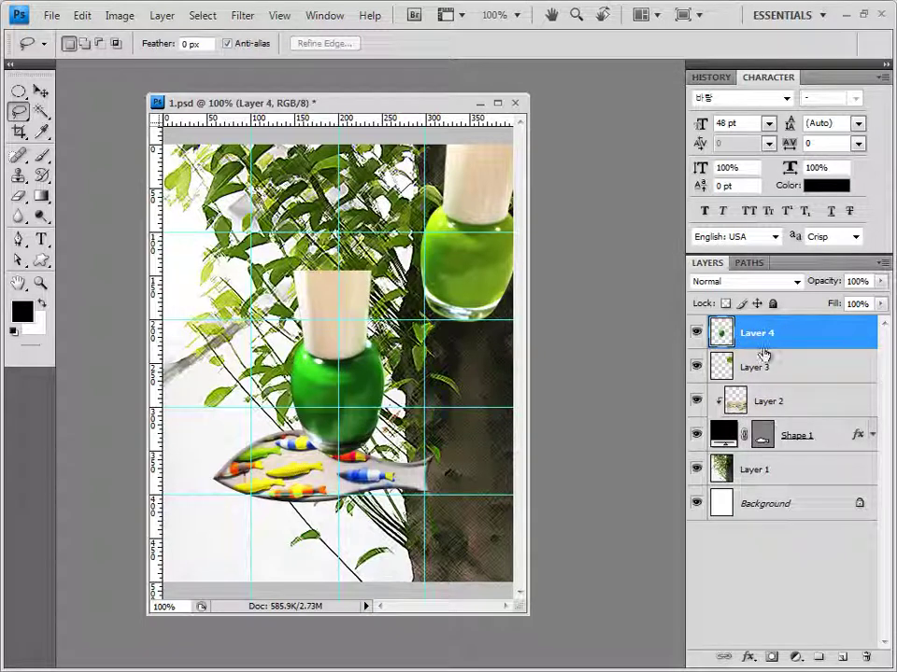
left_click(40, 91)
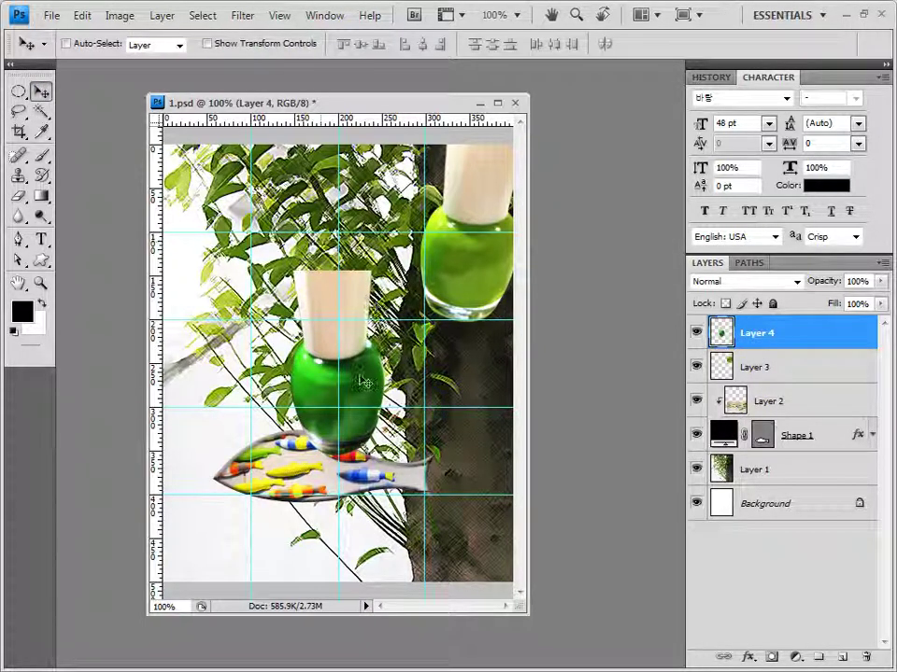
left_click_drag(364, 383, 406, 247)
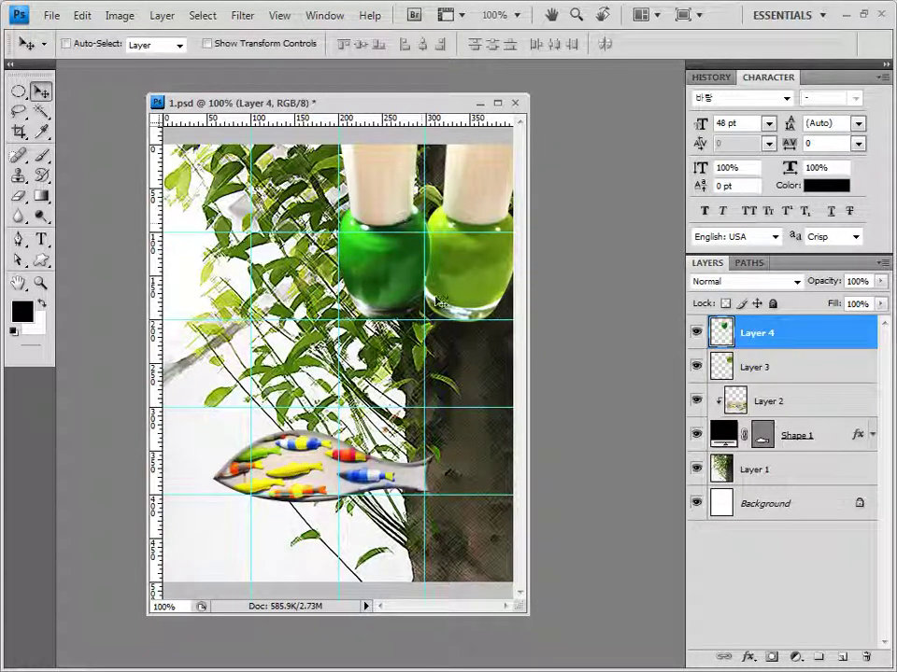
- Apply an Inner Shadow effect with default settings to the two nail polish bottles on Layer 3 and Layer 4
left_click(793, 373)
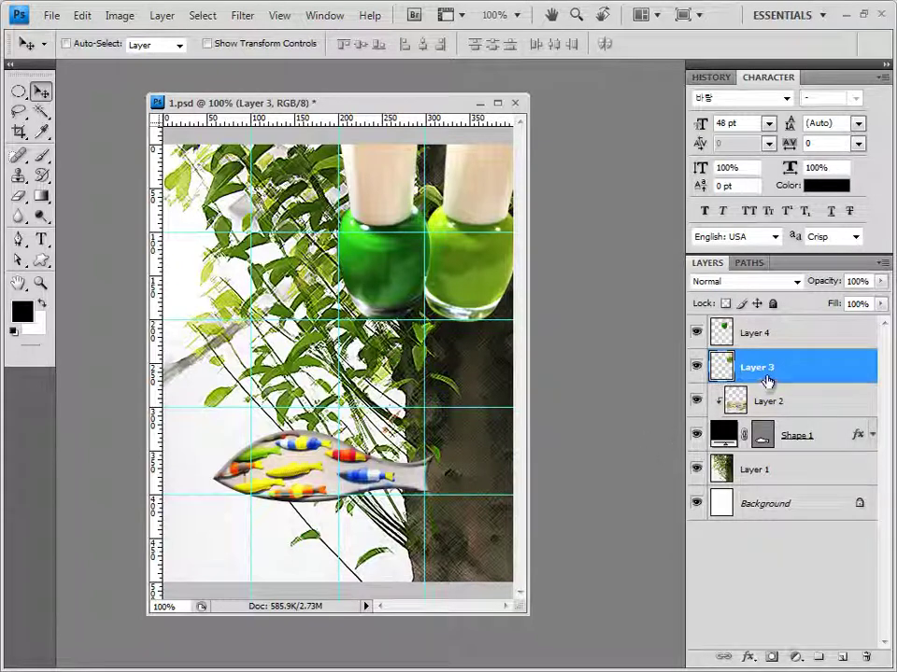
left_click(748, 657)
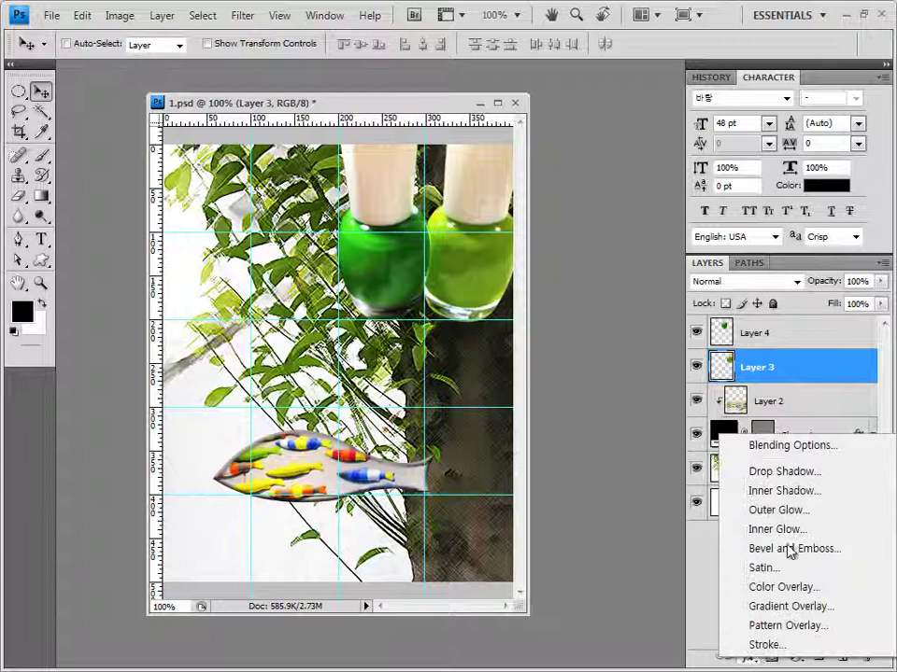
left_click(789, 492)
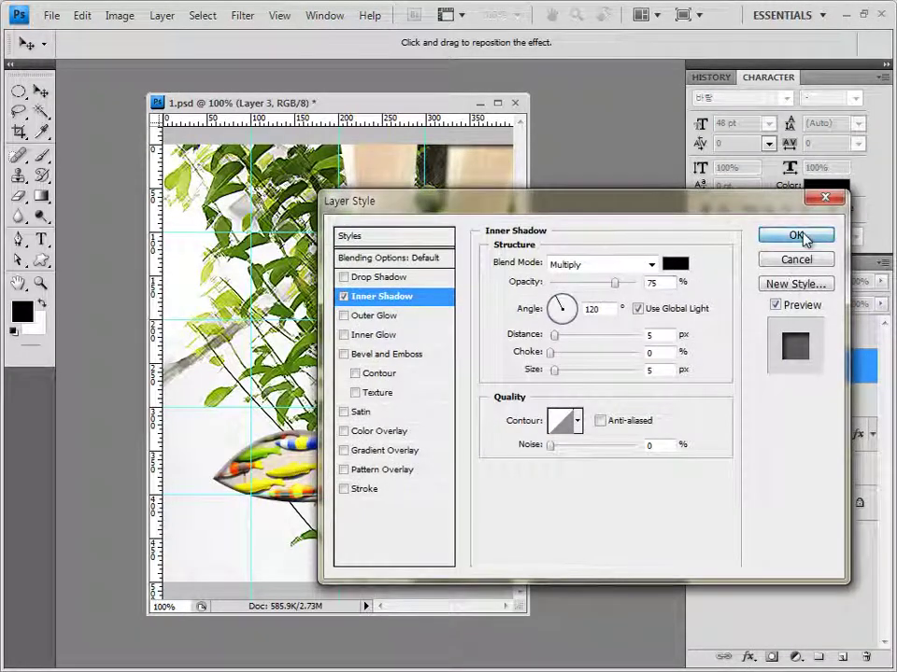
left_click(796, 236)
left_click(807, 330)
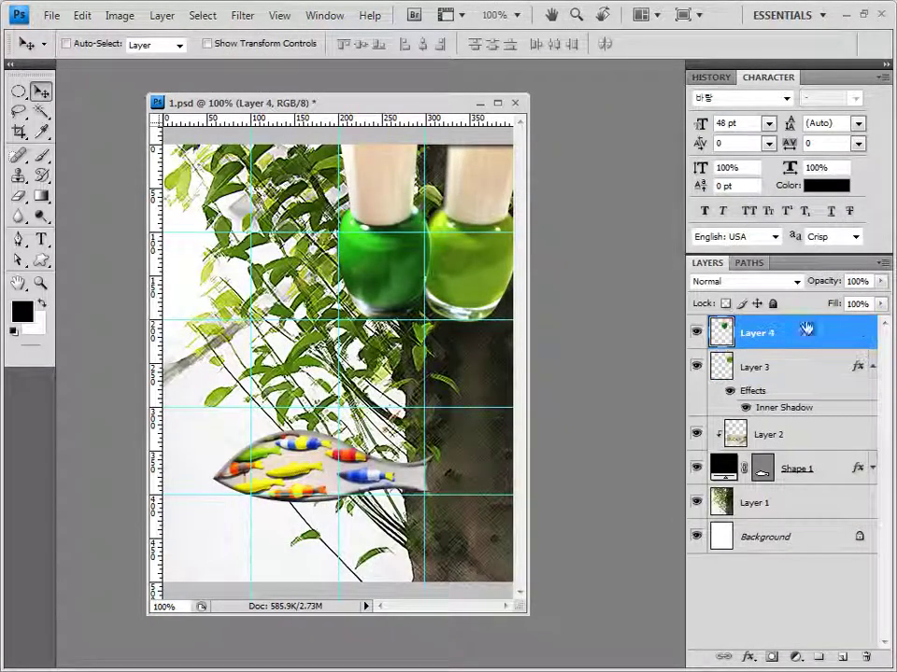
left_click(747, 659)
left_click(783, 491)
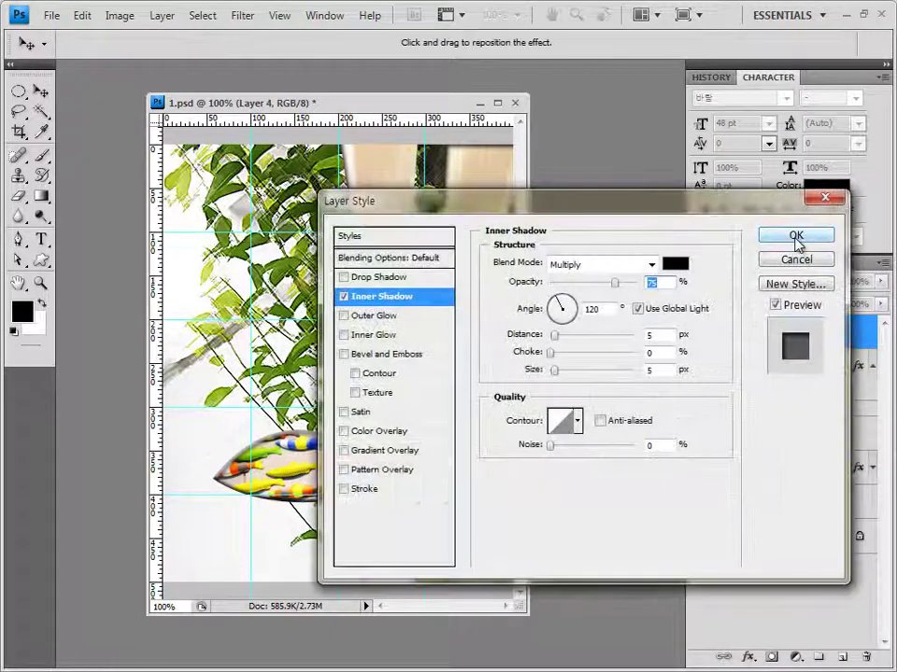
left_click(789, 236)
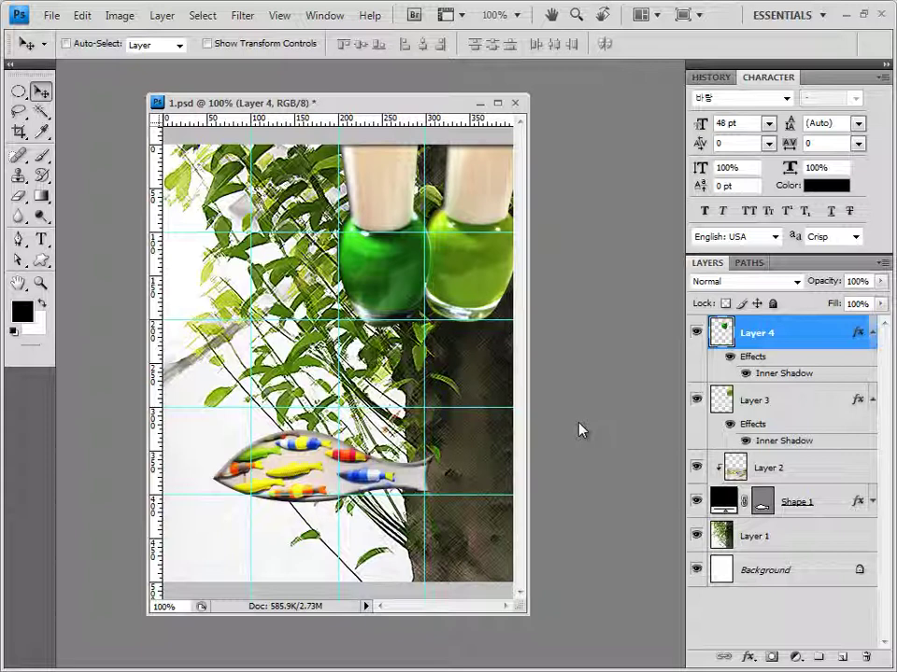
- Activate the Custom Shape tool and replace its current shape set with the Objects set
left_click(46, 262)
left_click_drag(46, 263, 93, 324)
left_click_drag(53, 264, 102, 344)
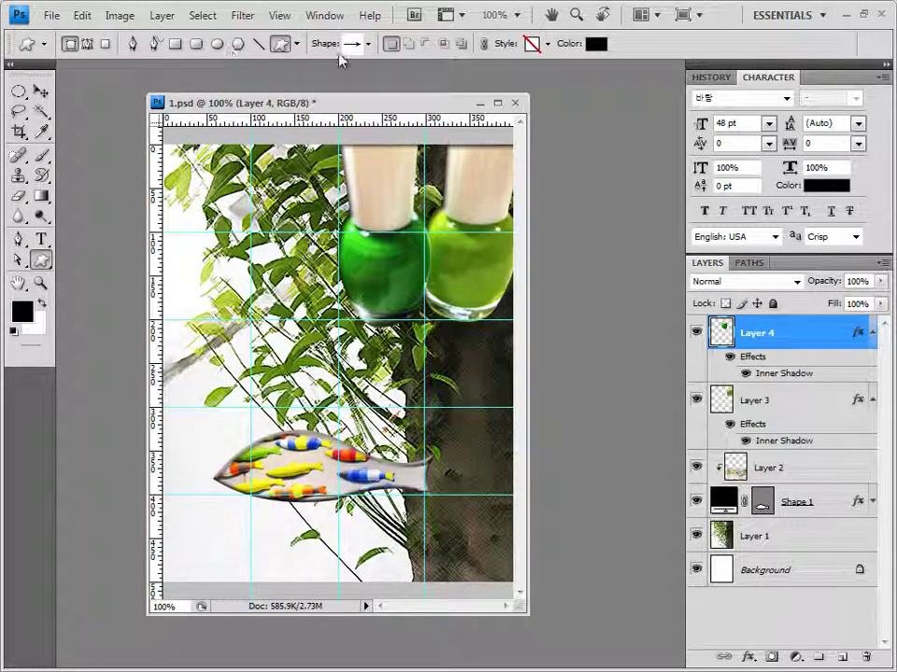
left_click(369, 44)
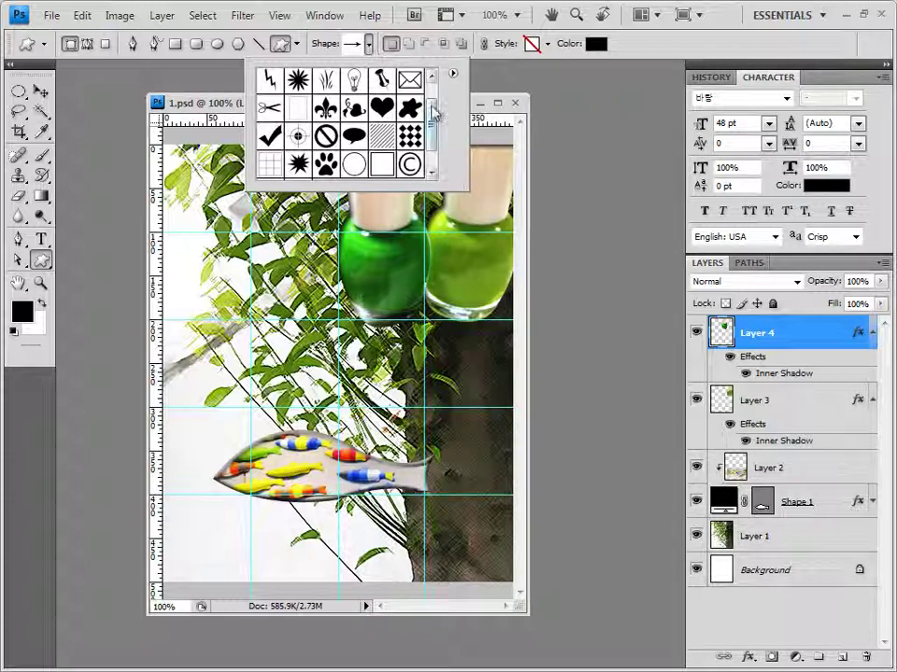
left_click(453, 75)
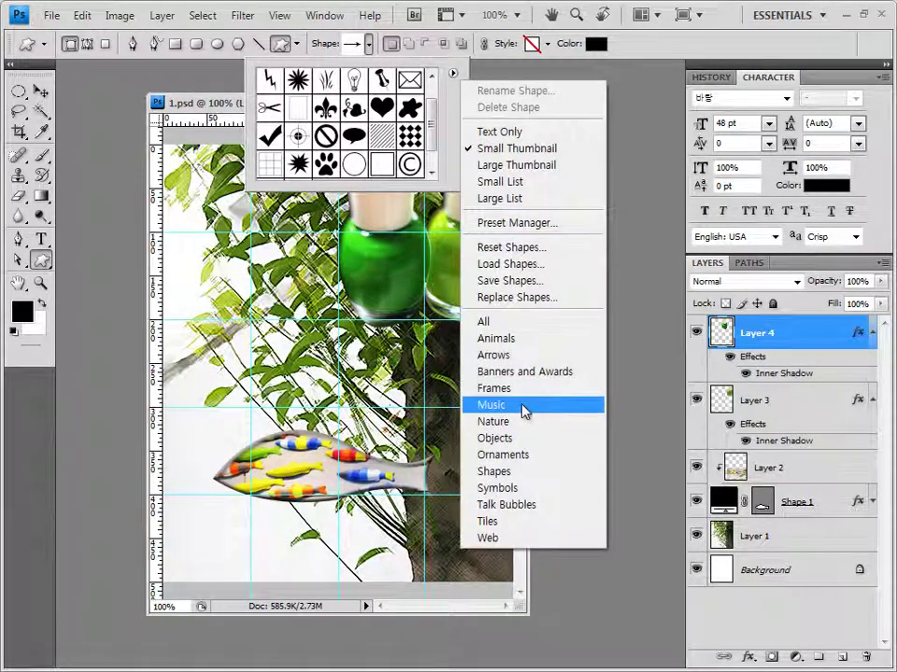
left_click(495, 438)
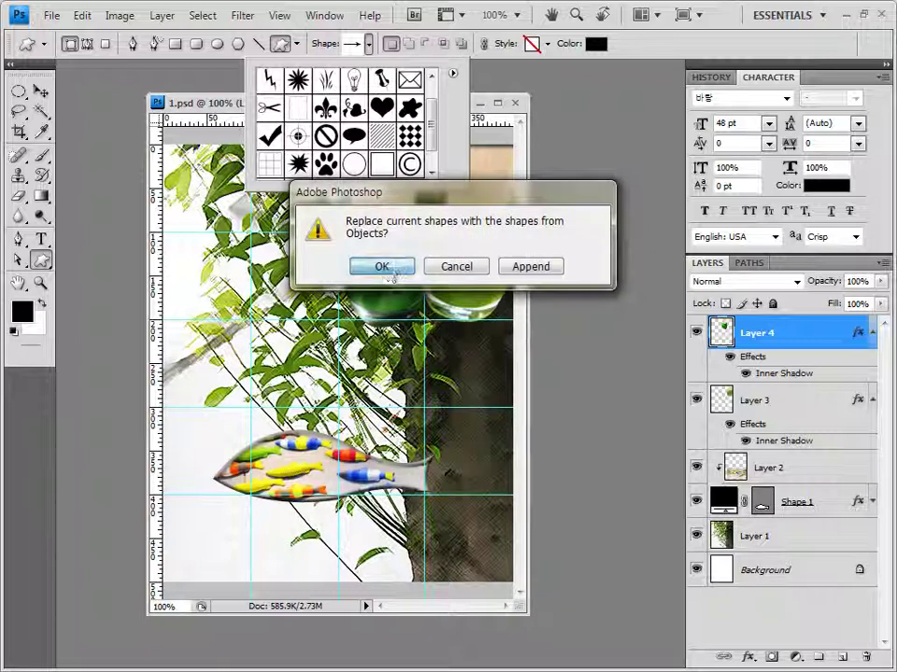
left_click(383, 268)
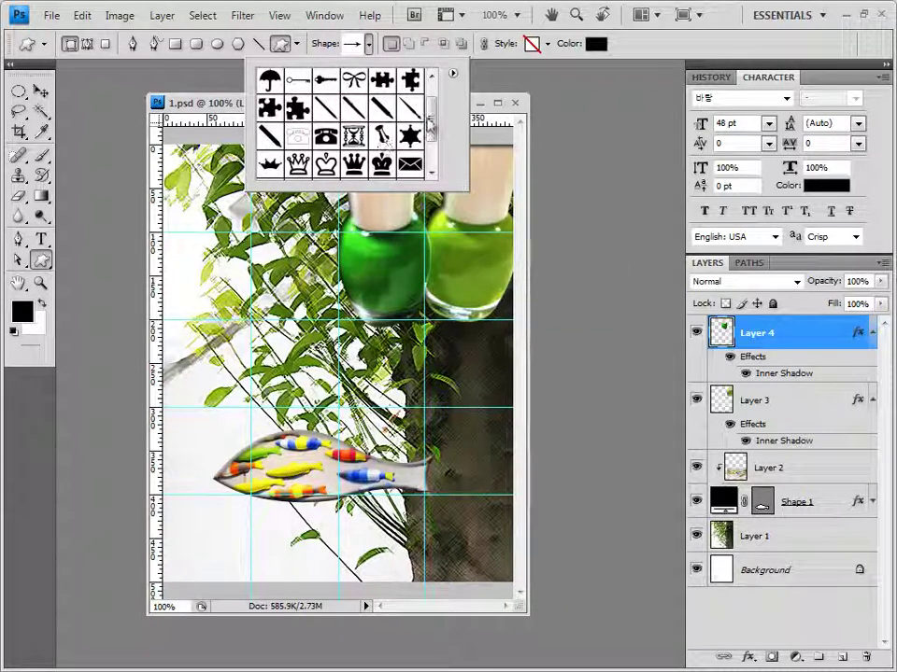
- Draw the Splatter custom shape across the canvas's middle-left area, above the fish and below the bottles
scroll(431, 140, "down", 2)
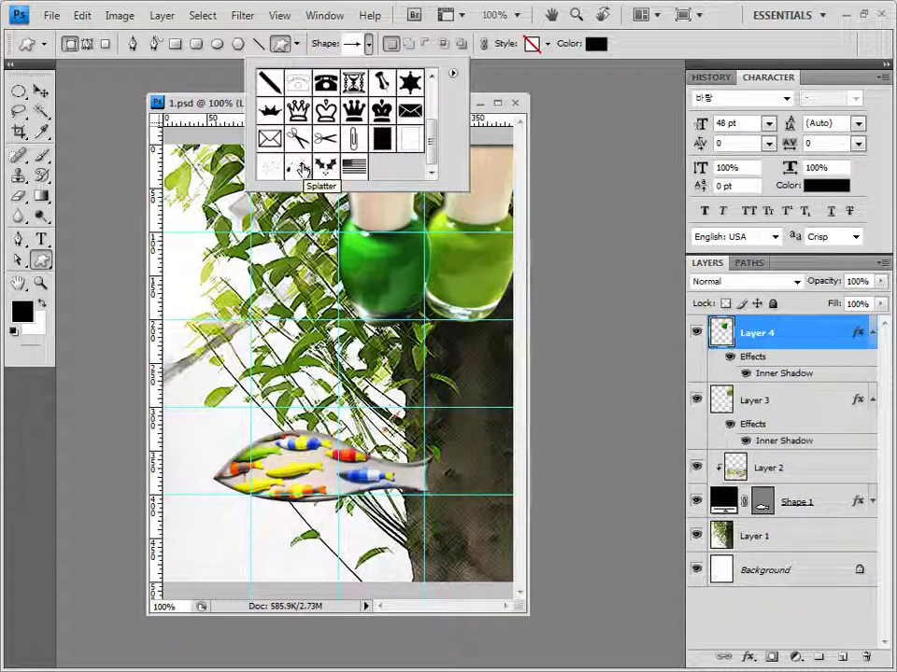
left_click(300, 168)
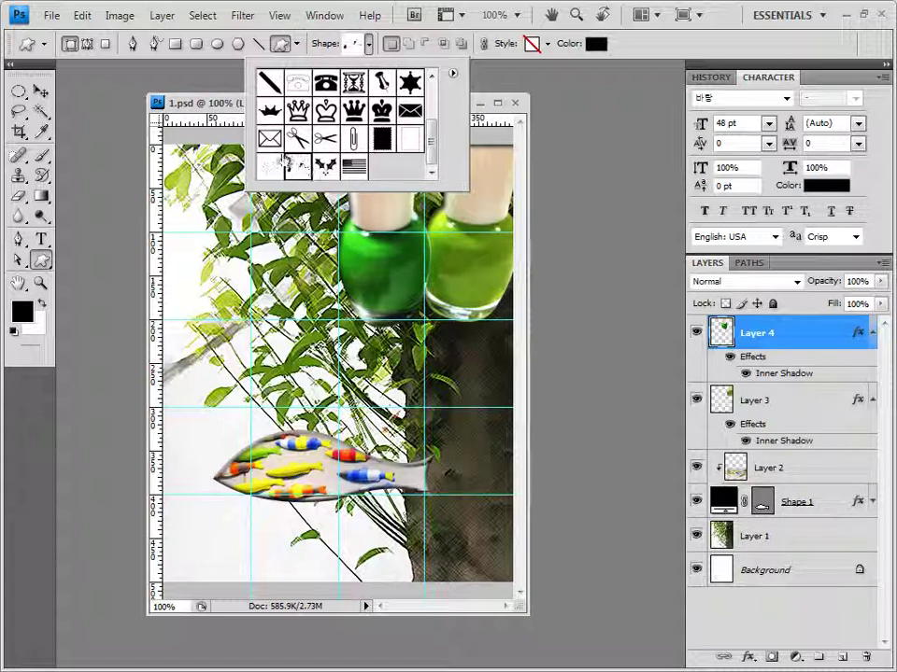
left_click(171, 79)
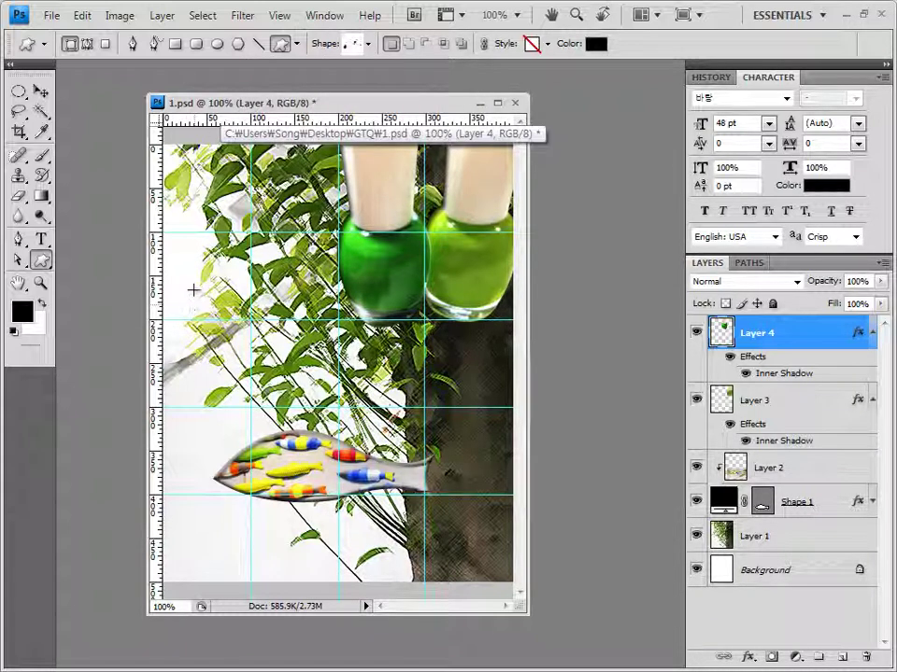
left_click_drag(193, 323, 233, 431)
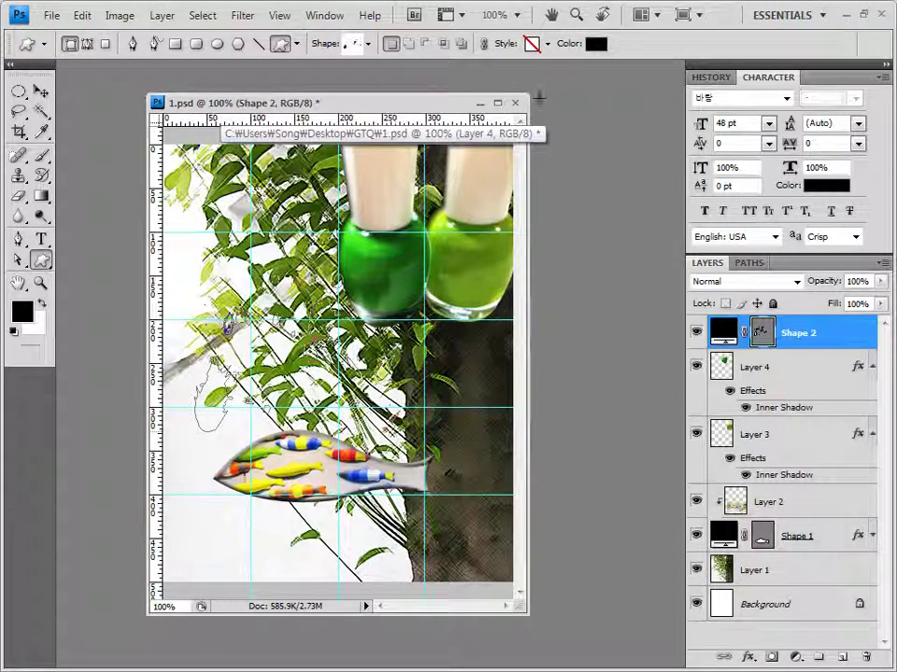
- Set the splatter shape's fill color to #e4ff00
left_click(548, 43)
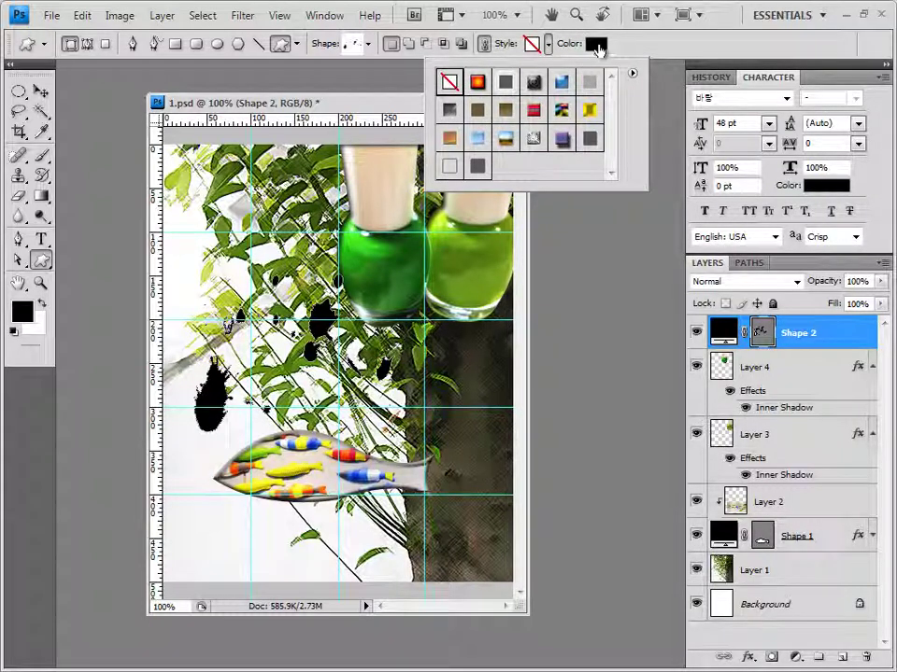
left_click(596, 44)
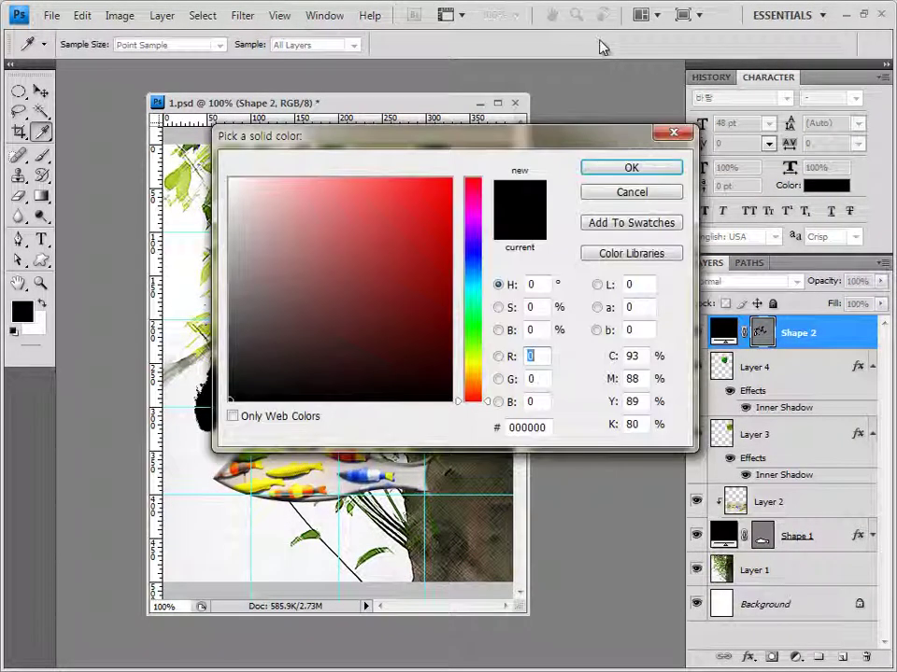
left_click(538, 427)
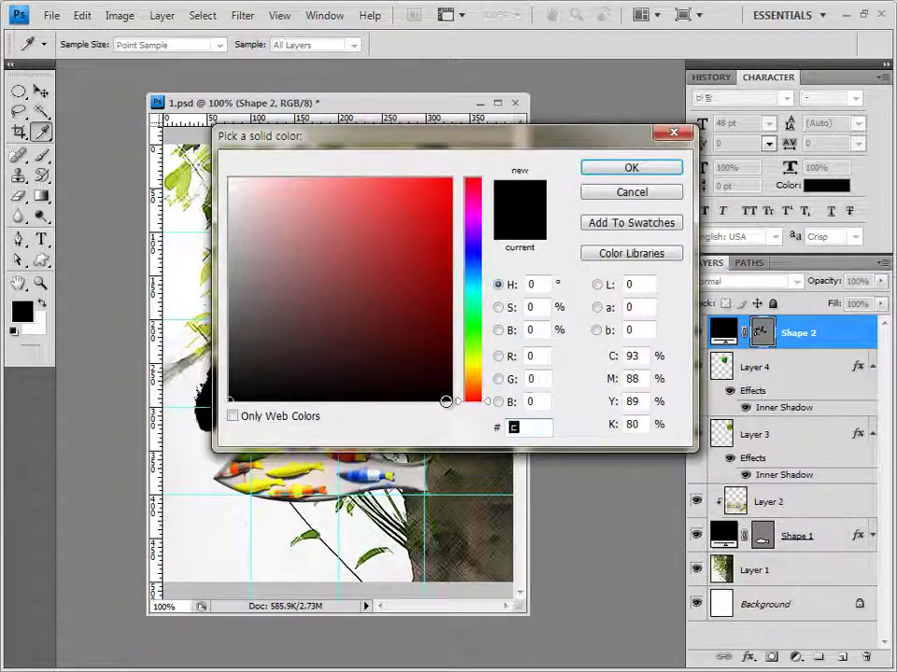
type("400")
key("BackSpace")
key("BackSpace")
key("BackSpace")
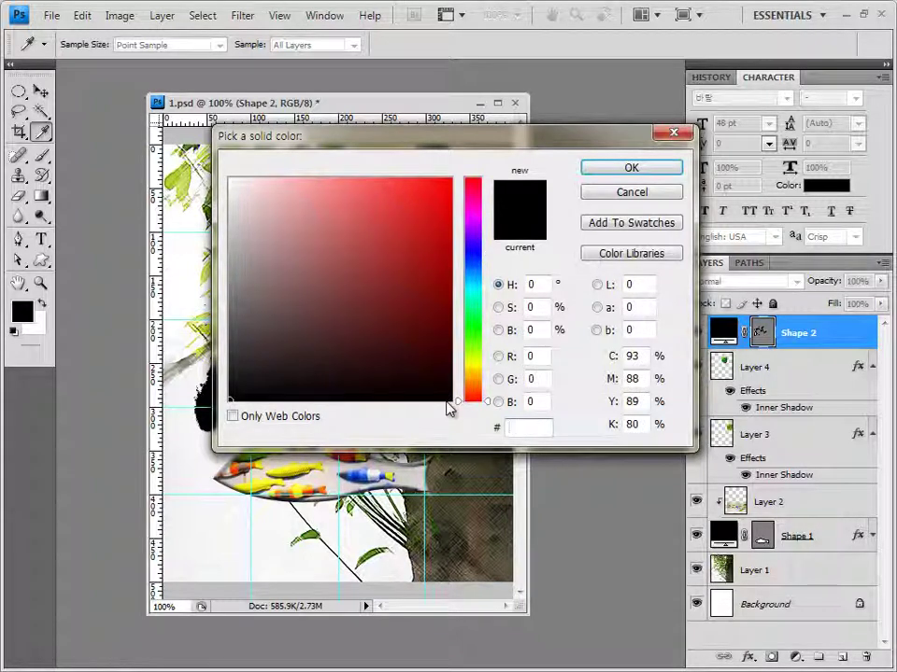
type("e")
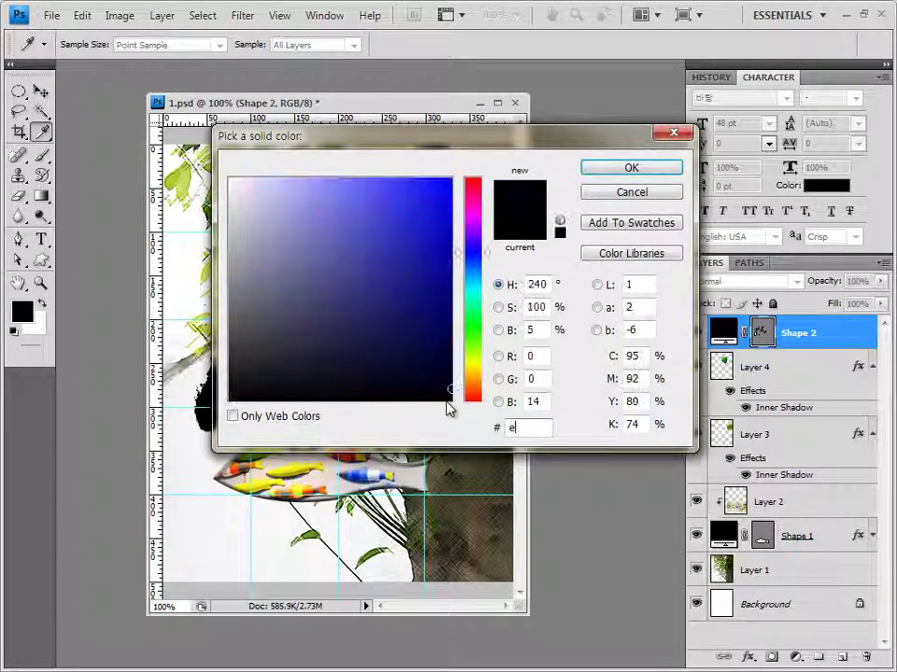
type("4ff00")
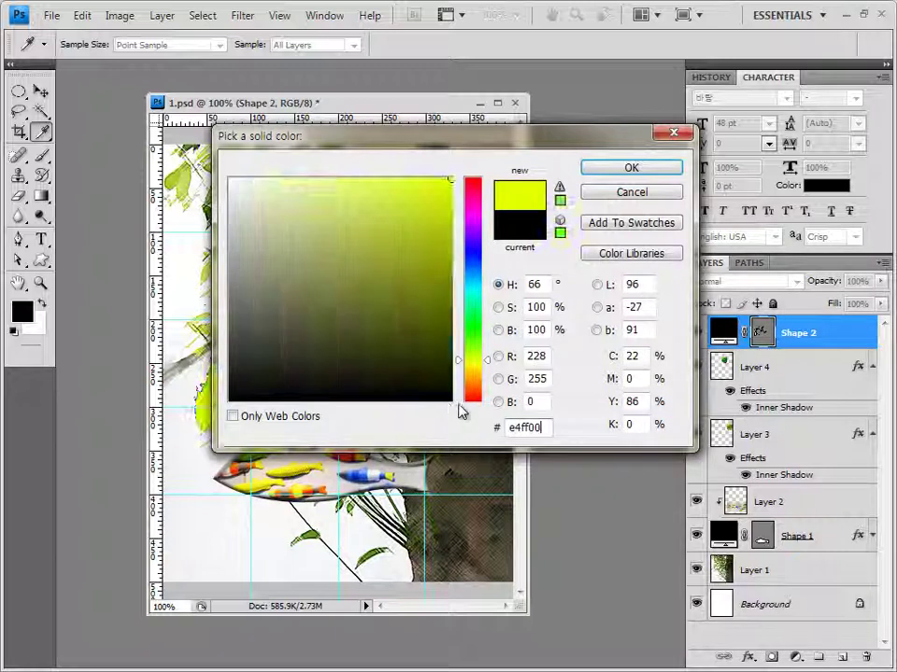
left_click(644, 170)
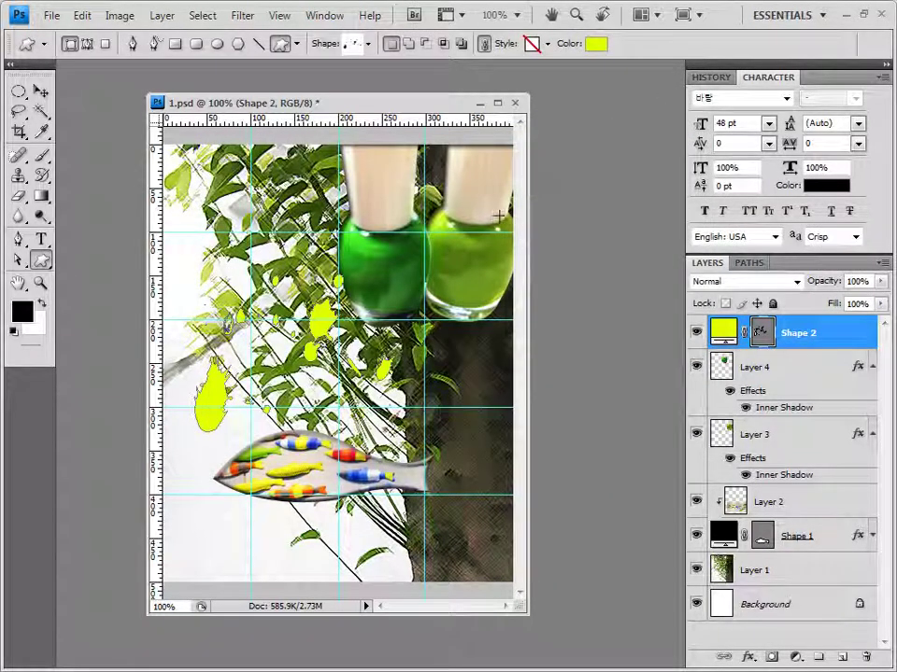
- Add a 3 px outside stroke in #acff00 to the splatter shape and stretch it wider across the canvas's middle
left_click(742, 658)
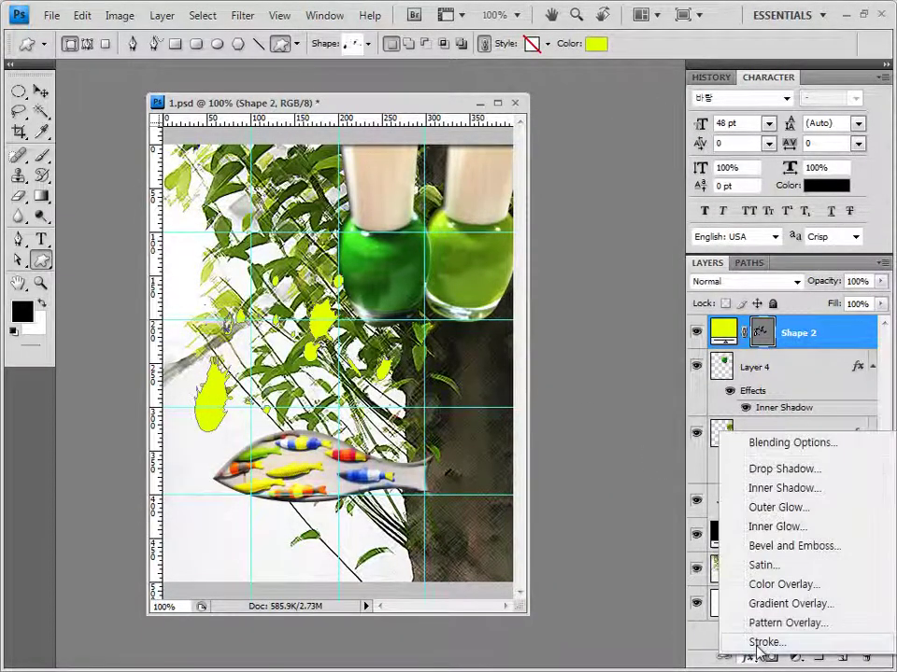
left_click(766, 642)
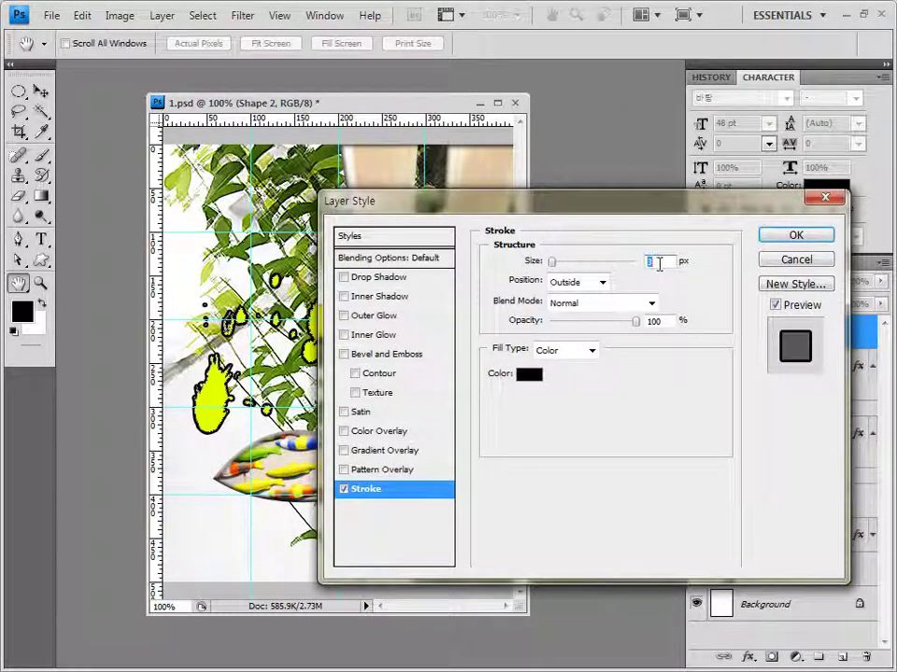
left_click(529, 378)
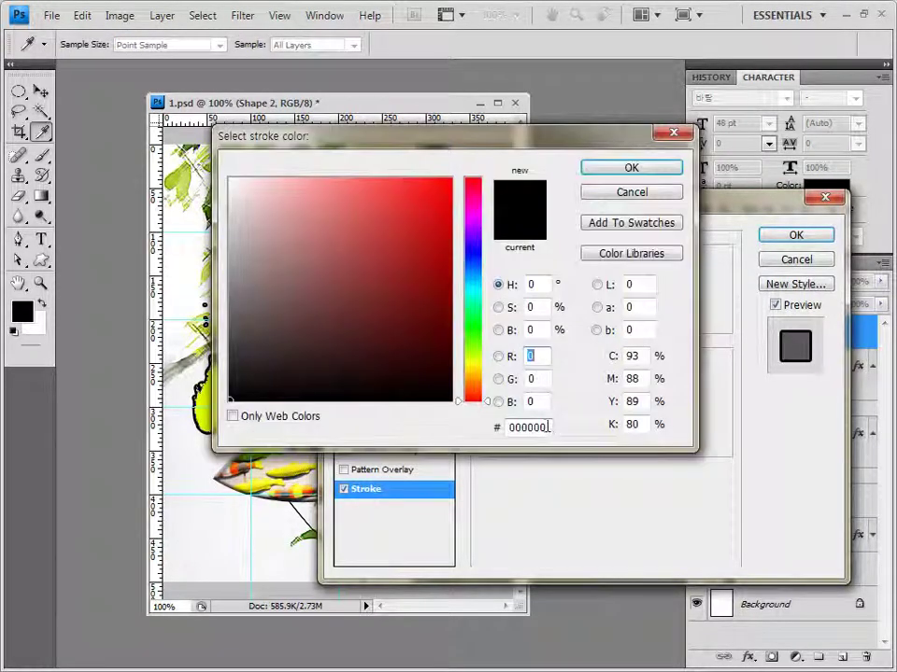
type("acff00")
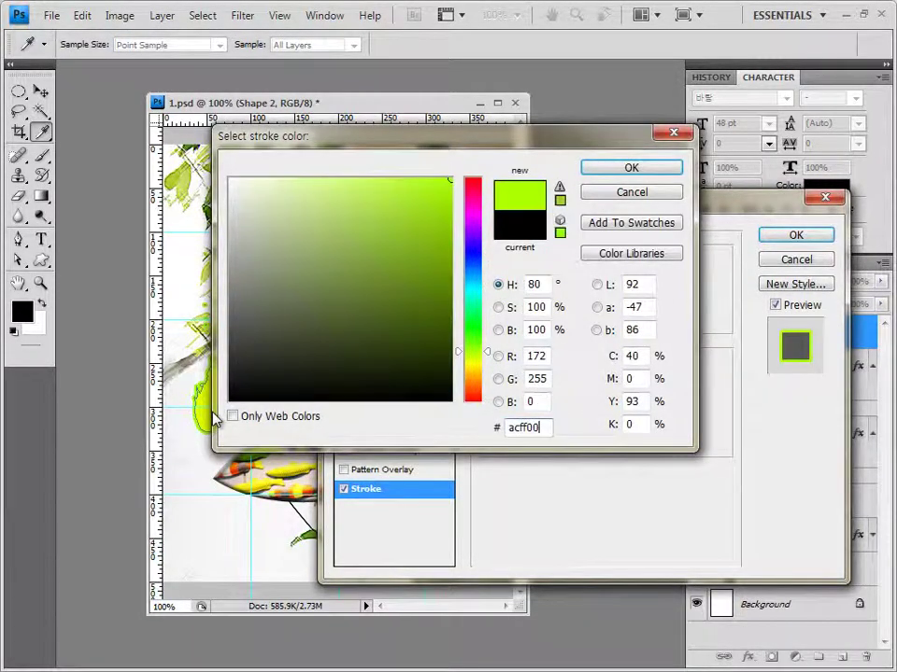
key("Return")
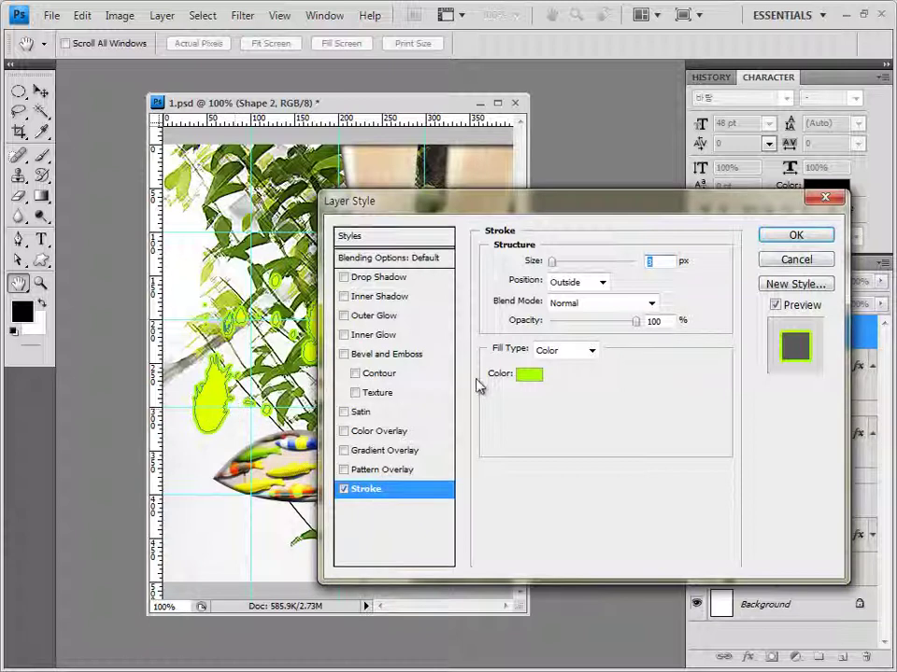
left_click(795, 236)
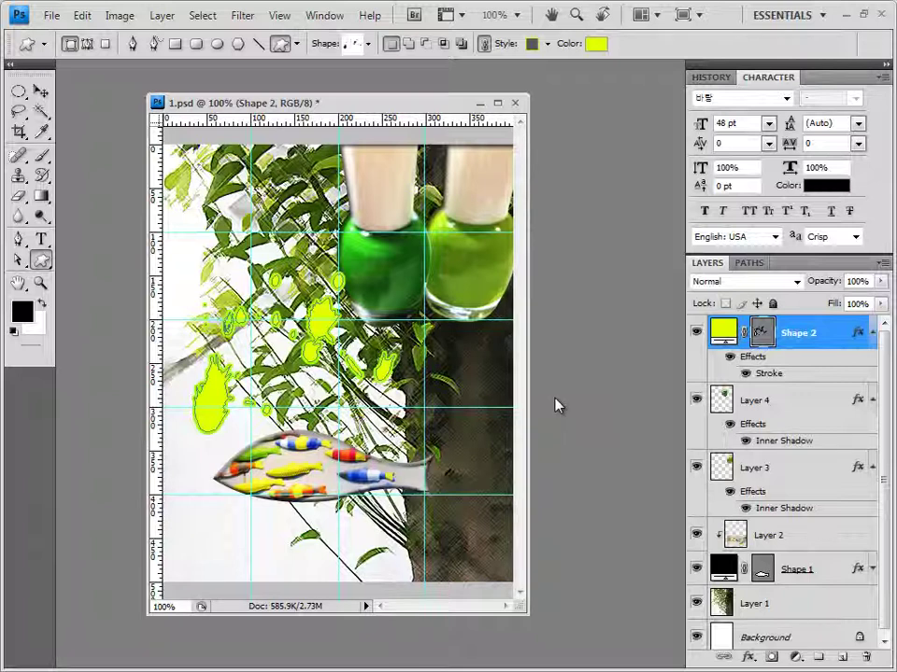
key("ctrl+t")
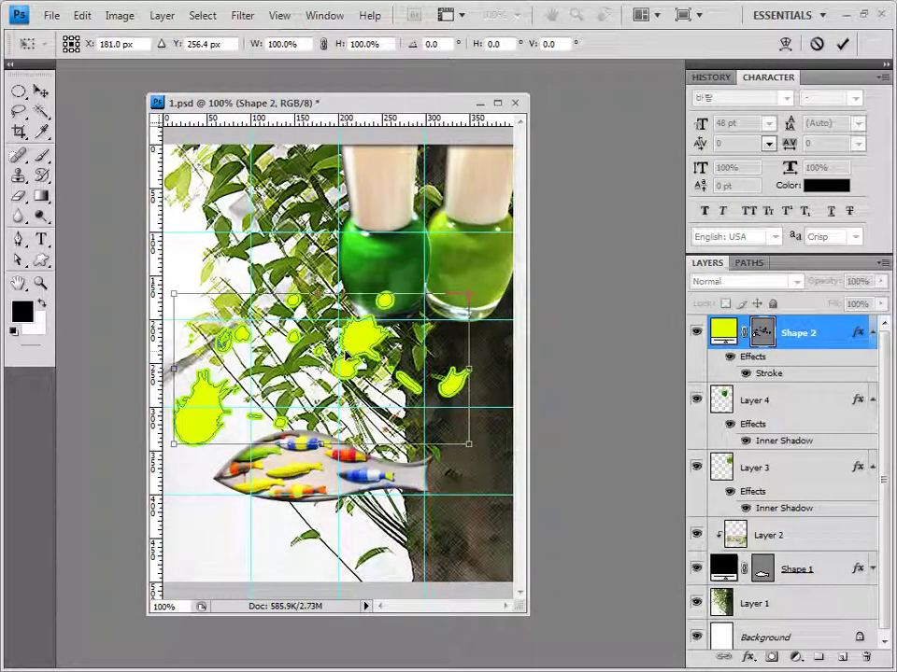
key("Return")
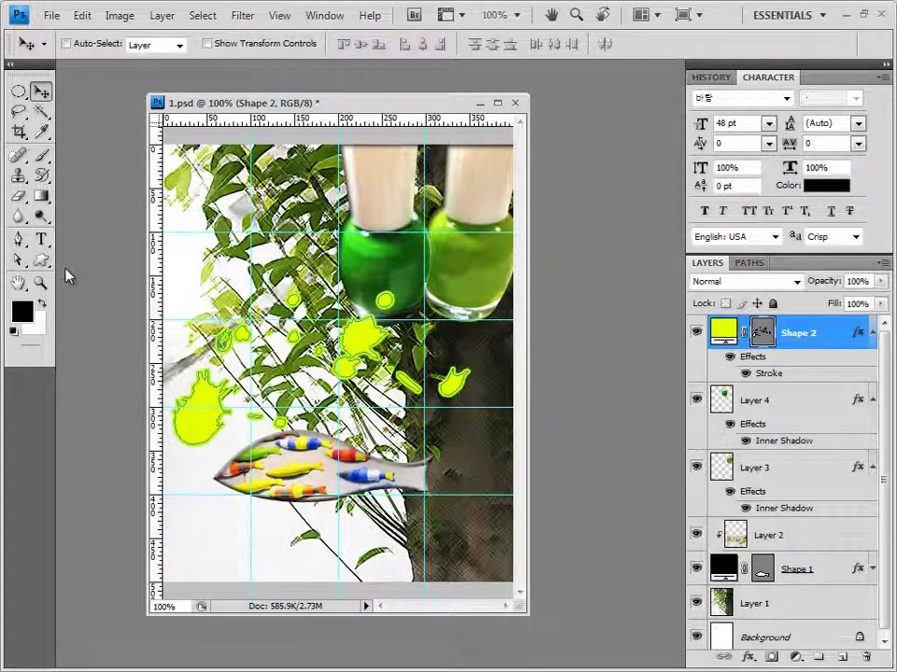
- Draw the slanted thin brush shape from the Objects set diagonally from the leaves down to the central splatter
left_click(41, 261)
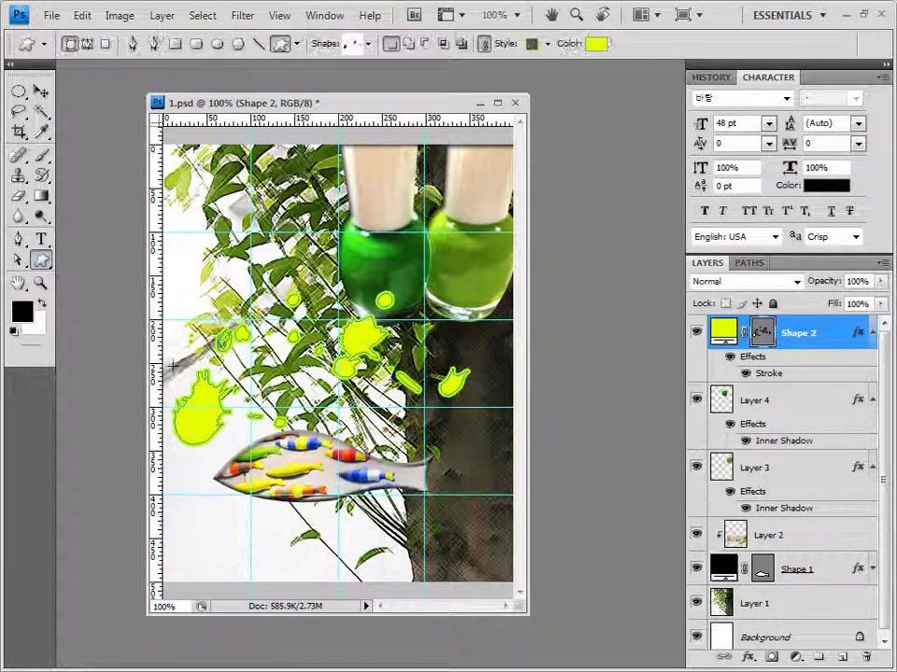
left_click(371, 53)
left_click_drag(431, 149, 436, 121)
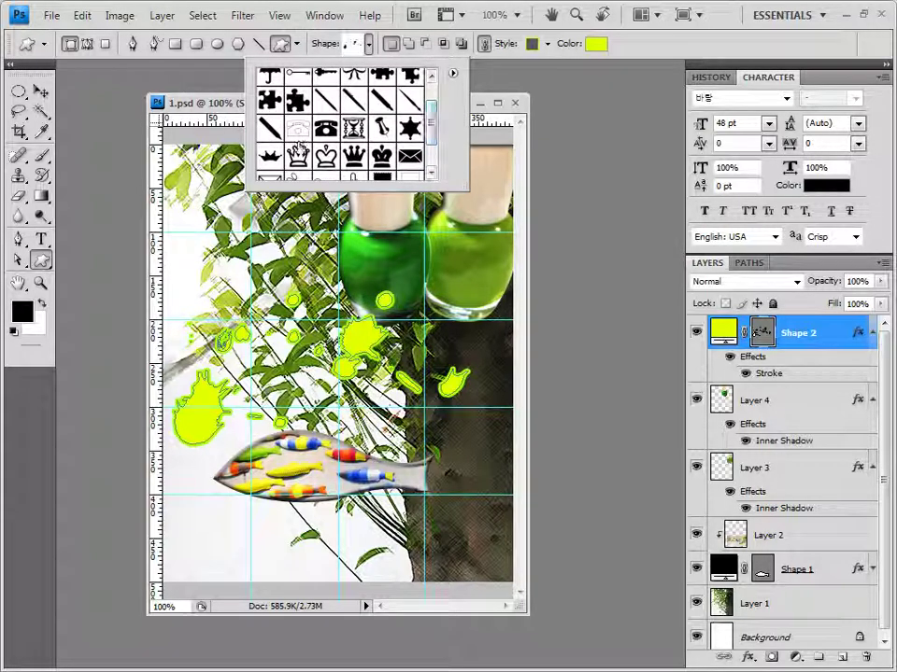
double_click(410, 105)
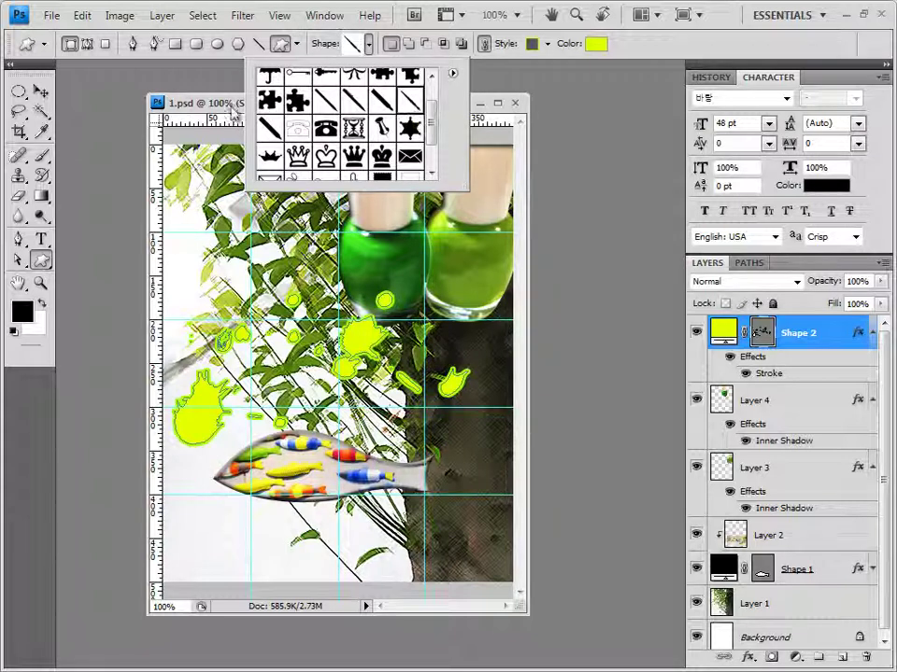
mouse_move(204, 159)
left_mouse_down()
mouse_move(269, 251)
mouse_move(273, 276)
left_mouse_up()
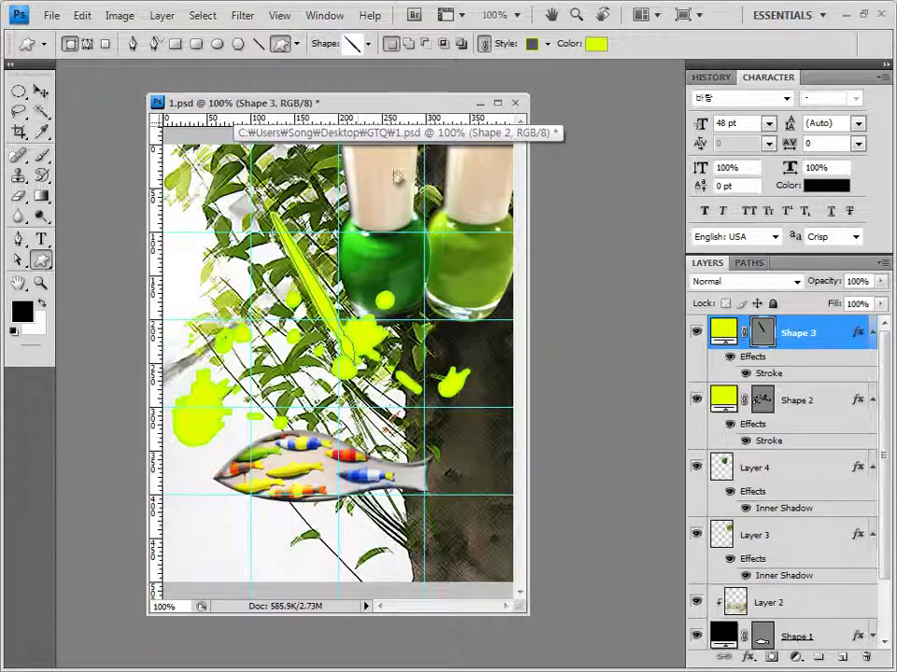
- Remove the inherited layer style from the thin brush shape and set its fill color to #325de8
left_click(547, 43)
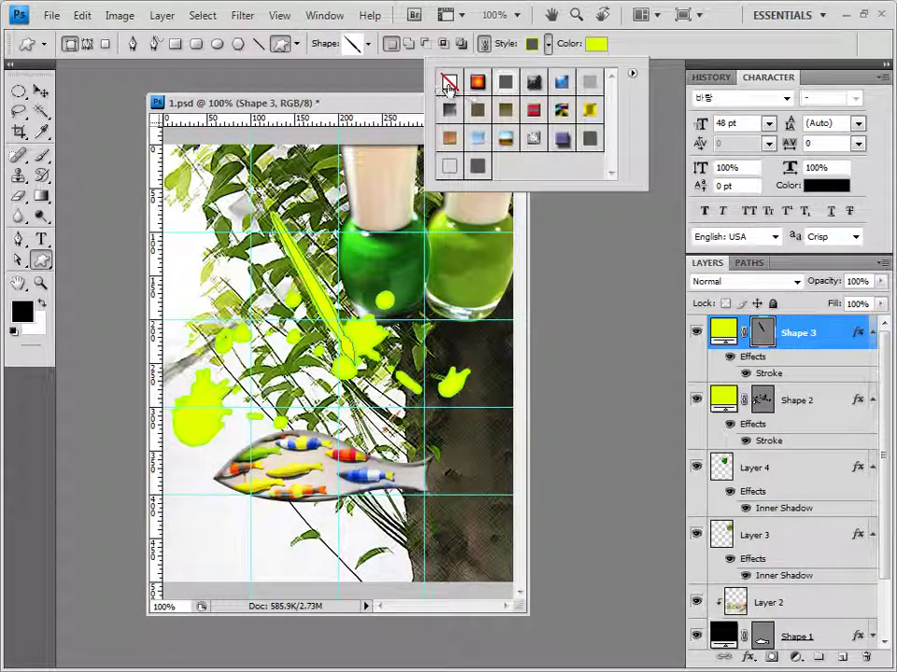
left_click(450, 82)
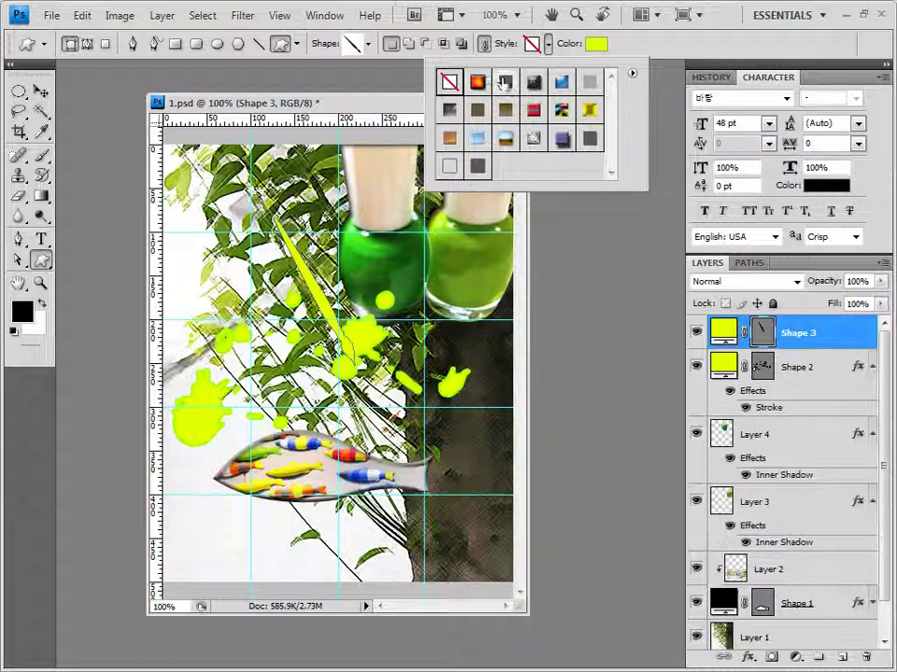
left_click(596, 44)
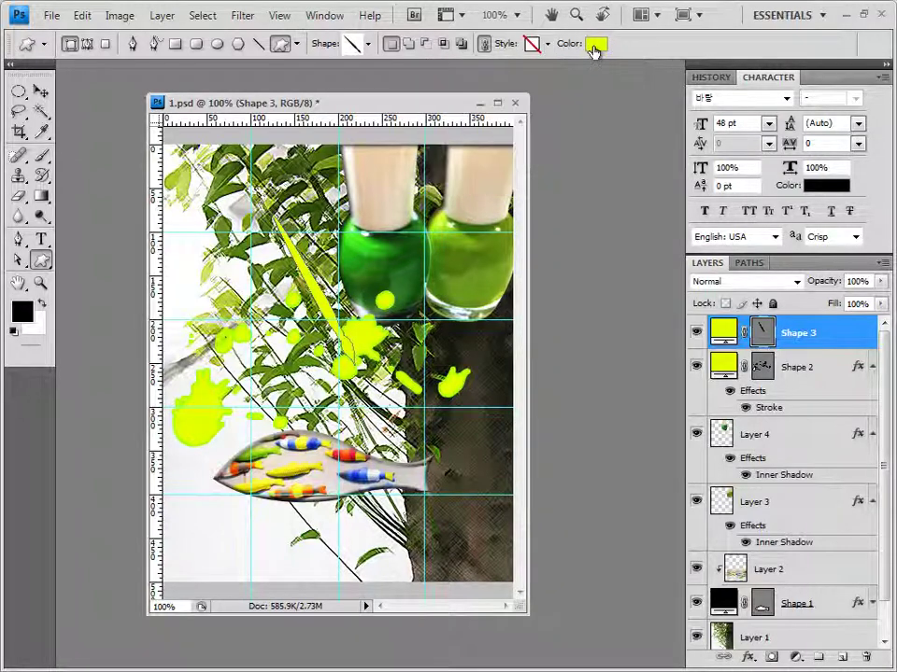
left_click(404, 198)
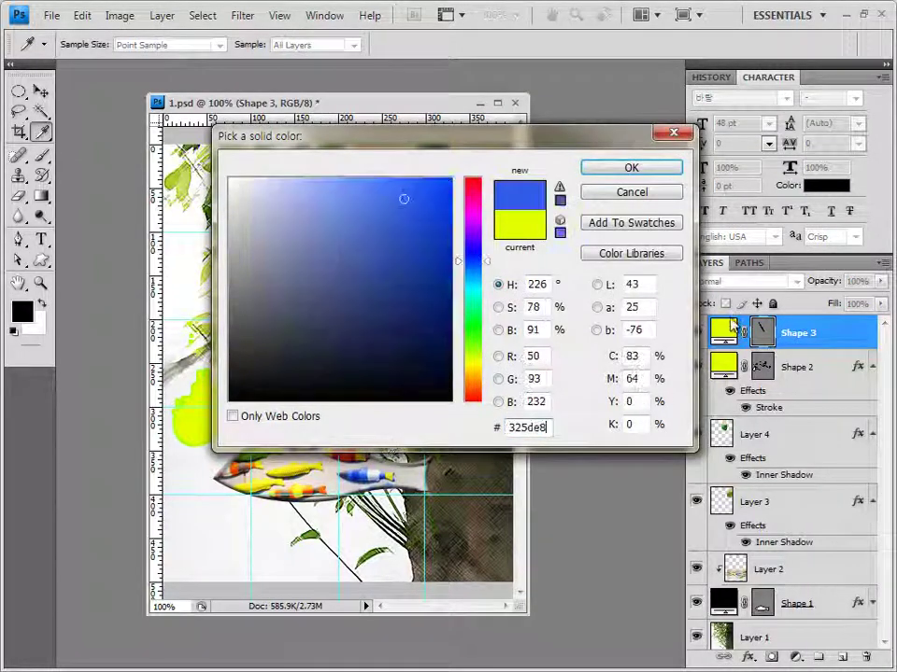
left_click(632, 168)
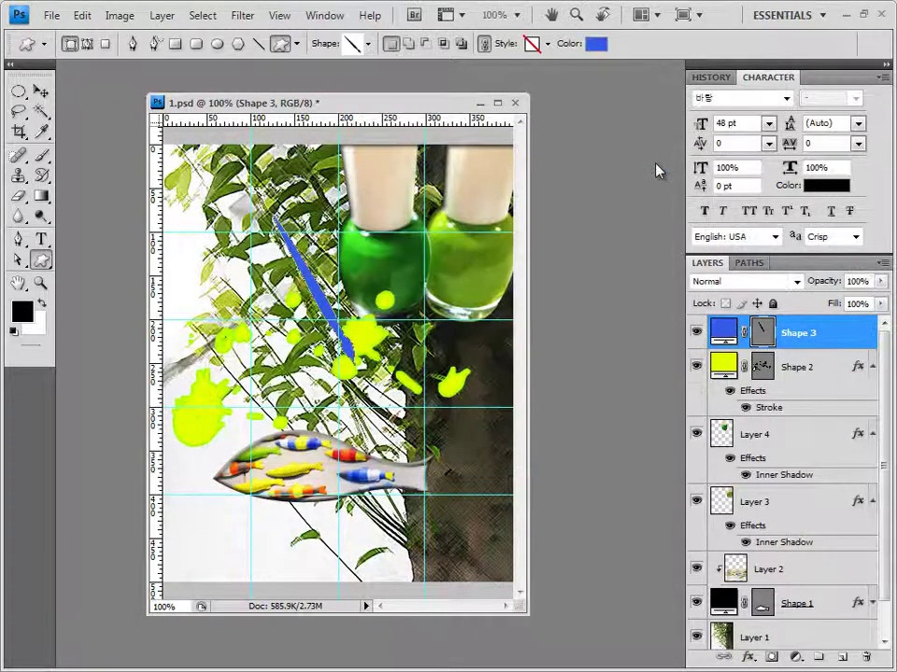
- Add a default Outer Glow to the brush shape, and rotate and move it up among the leaves beside the dark green bottle
left_click(753, 659)
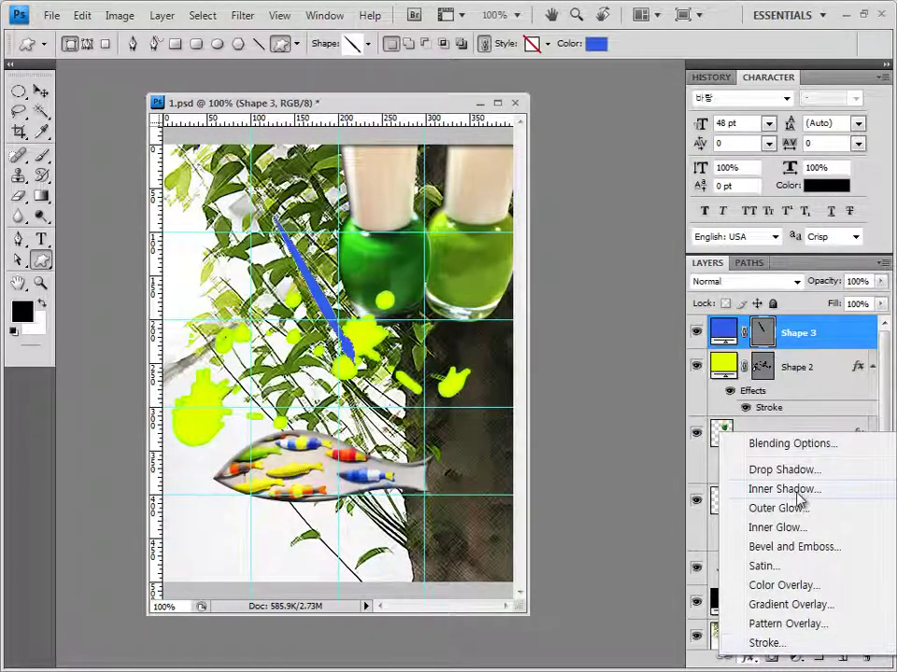
left_click(621, 381)
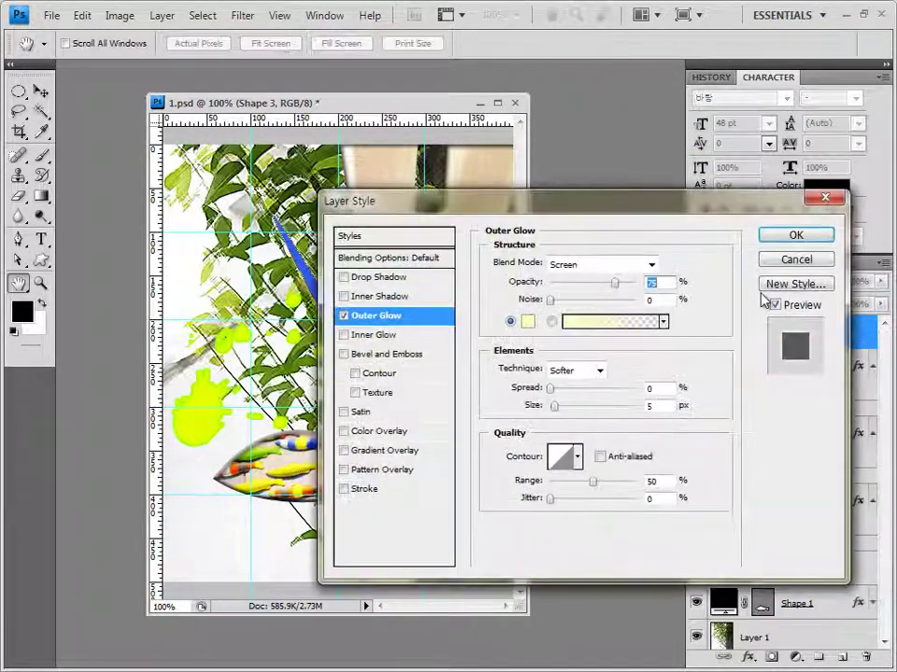
left_click(795, 234)
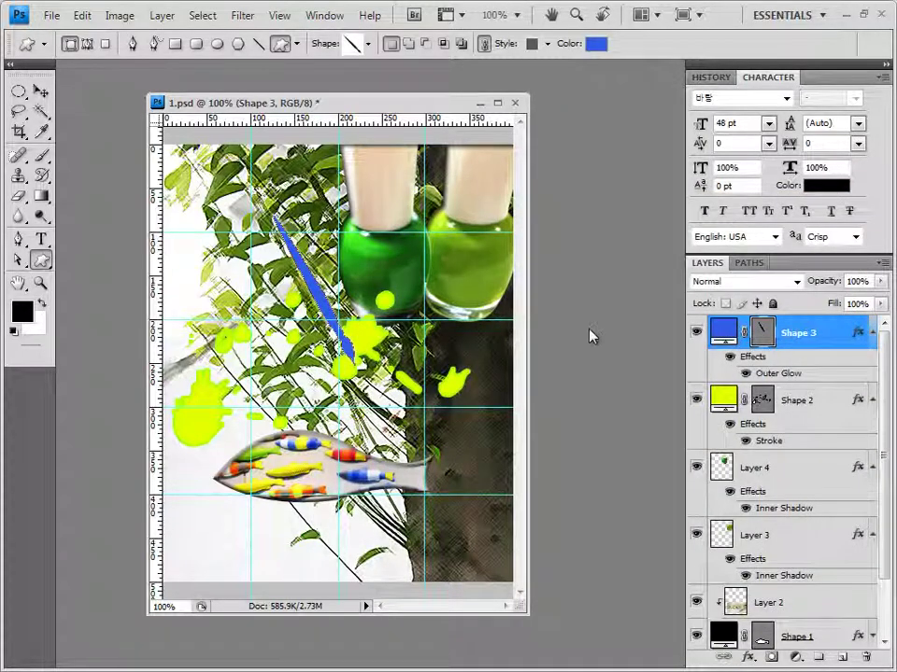
left_click(42, 91)
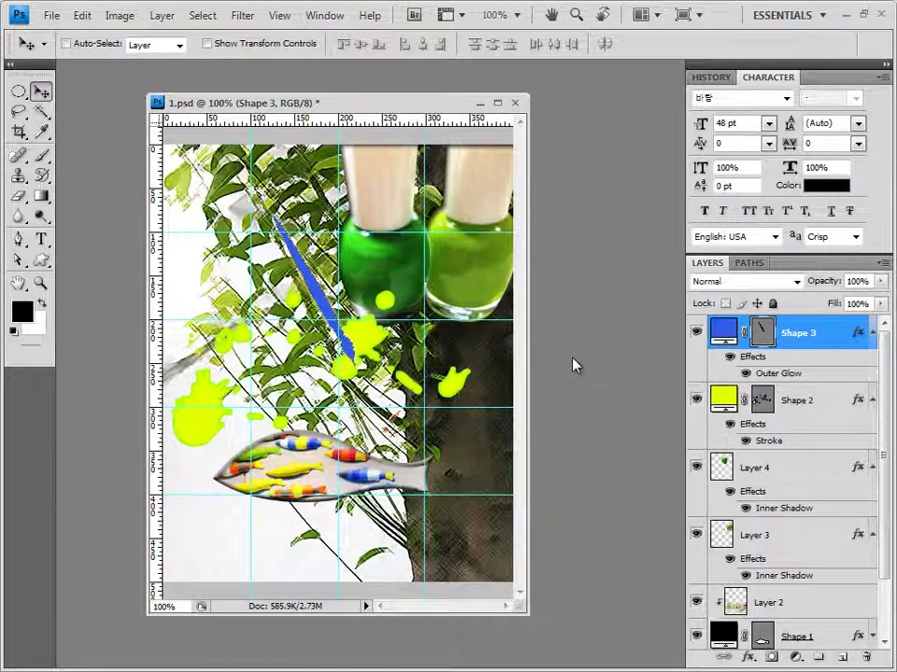
key("ctrl+z")
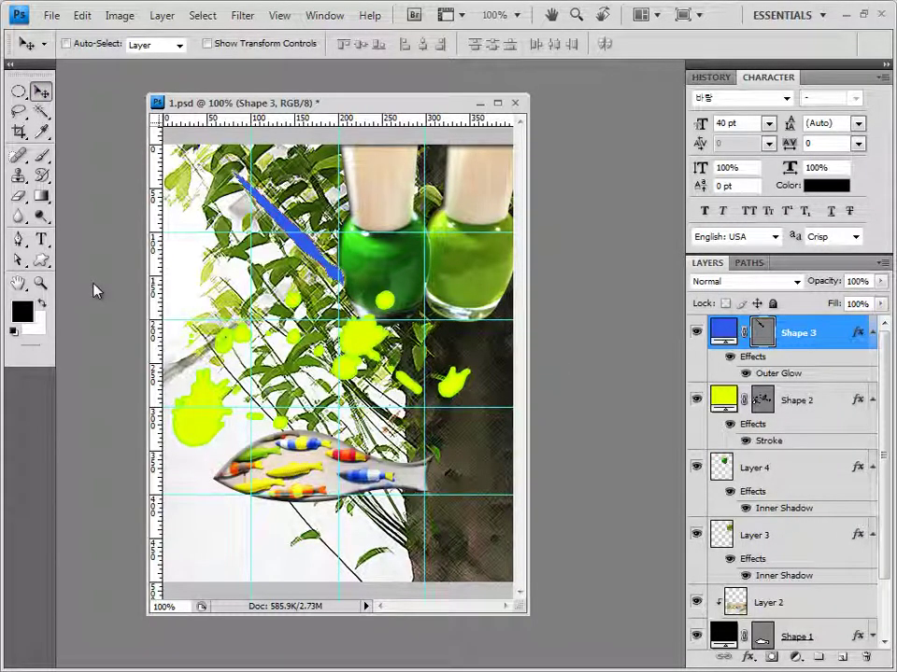
- Add the horizontal text "싱그러움에 물들다" at 48 pt on two lines over the splatter, above the fish
left_click(41, 241)
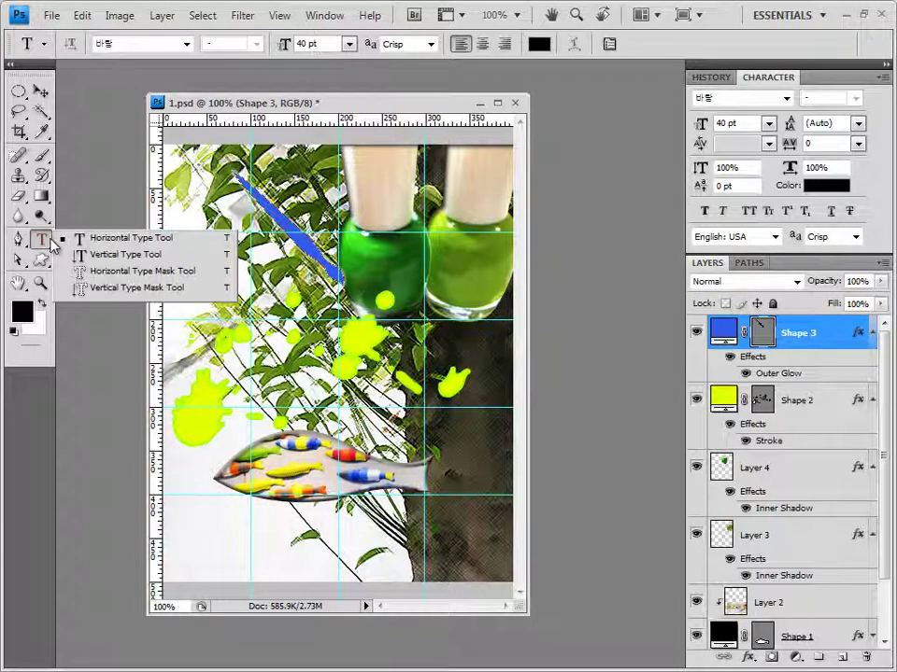
left_click(118, 244)
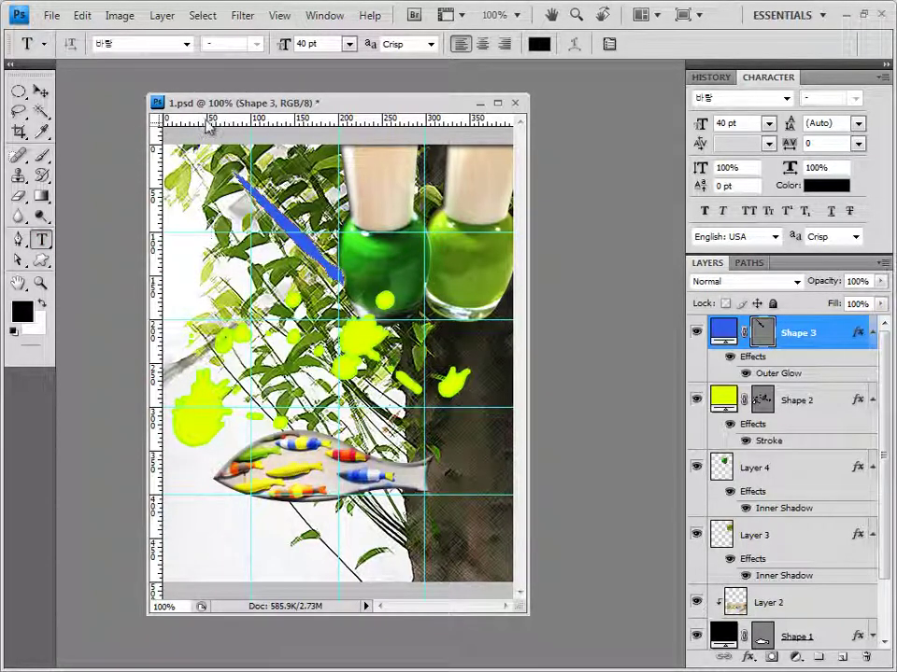
left_click_drag(217, 100, 241, 99)
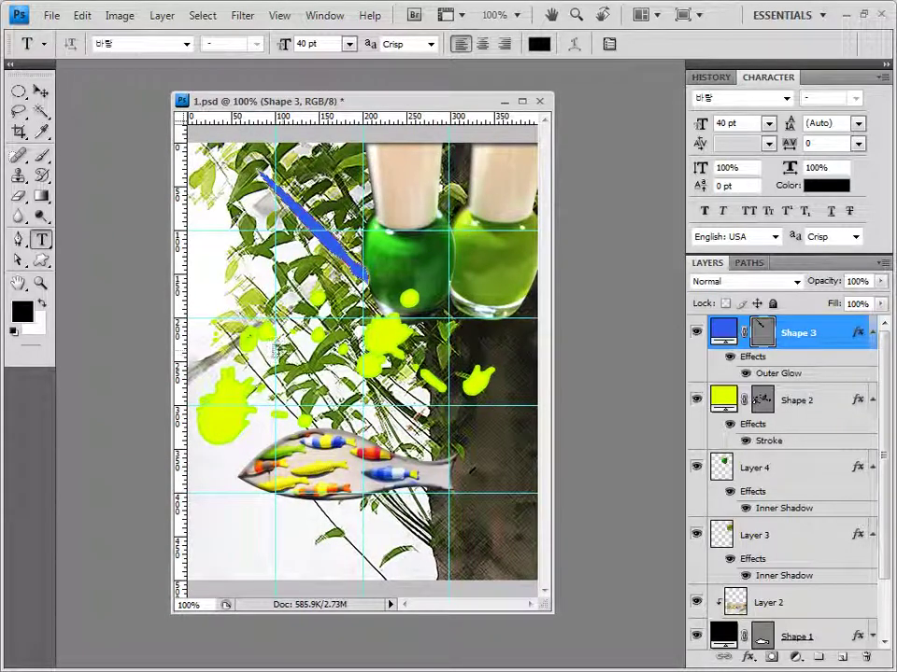
left_click(252, 351)
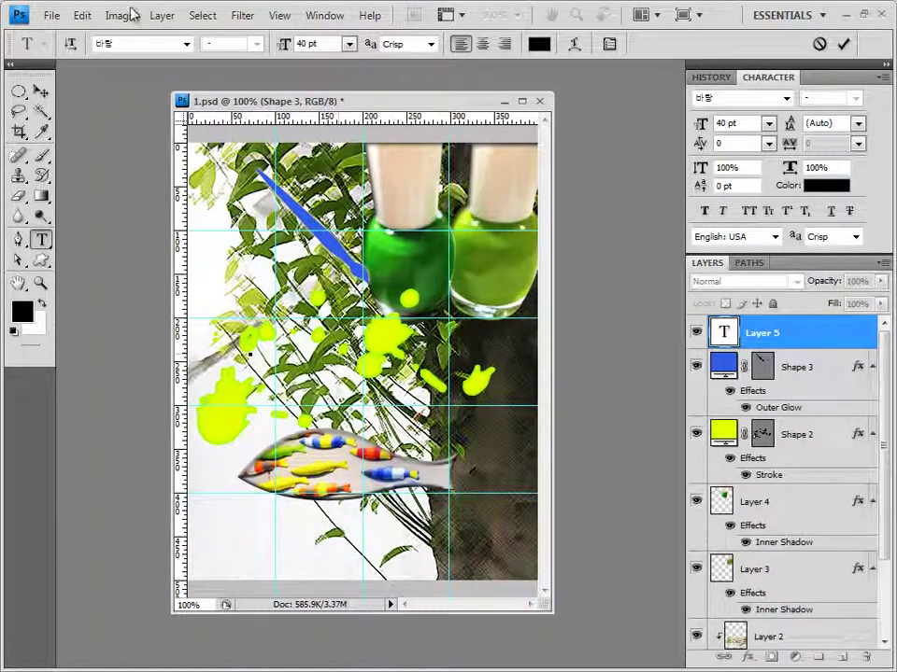
left_click(318, 44)
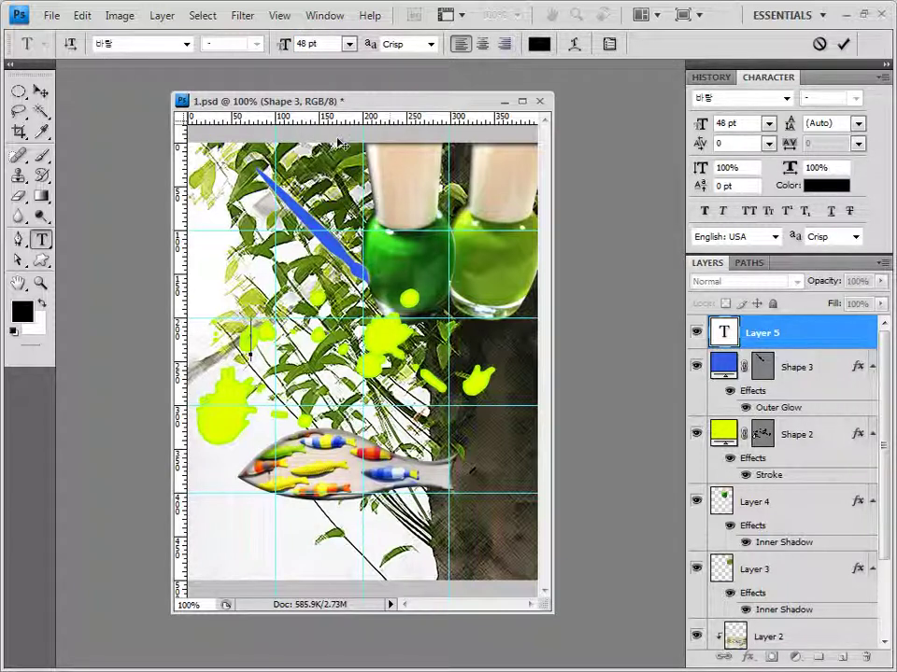
type("싱그러움이 풍긴다")
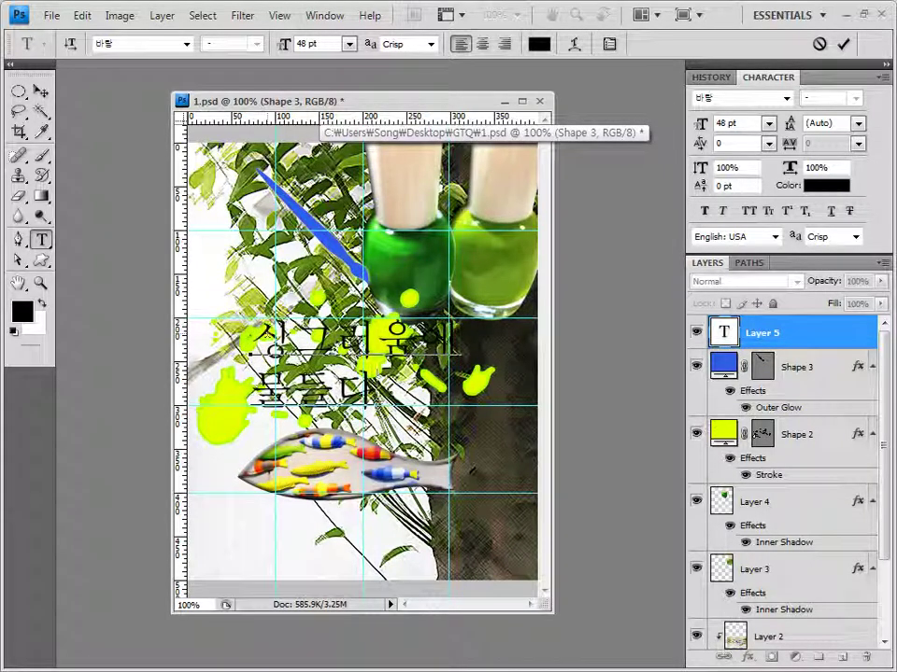
left_click(794, 336)
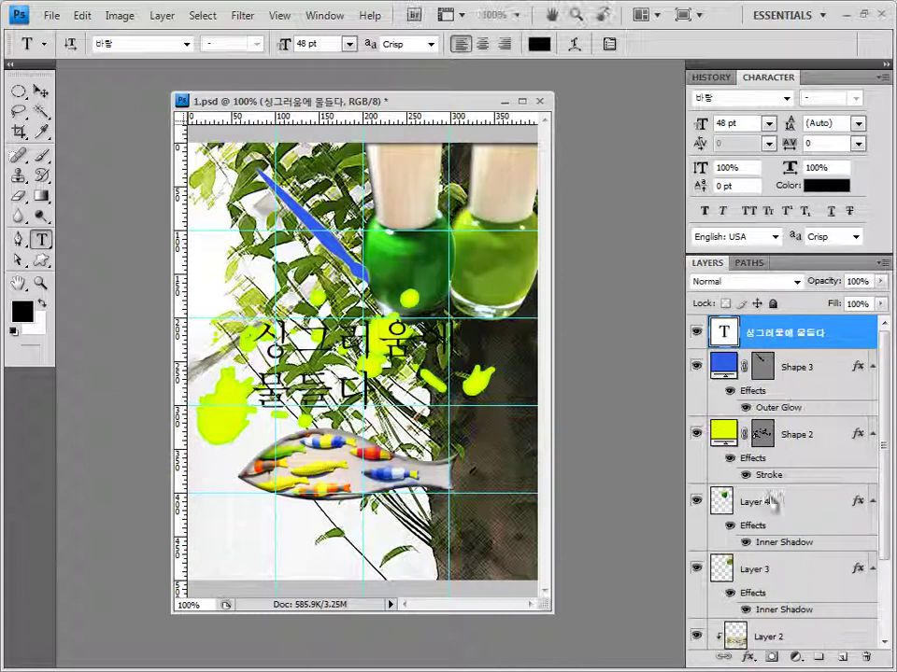
- Apply a linear Gradient Overlay to the text with color stops #66ff33 and #ffffff
left_click(749, 658)
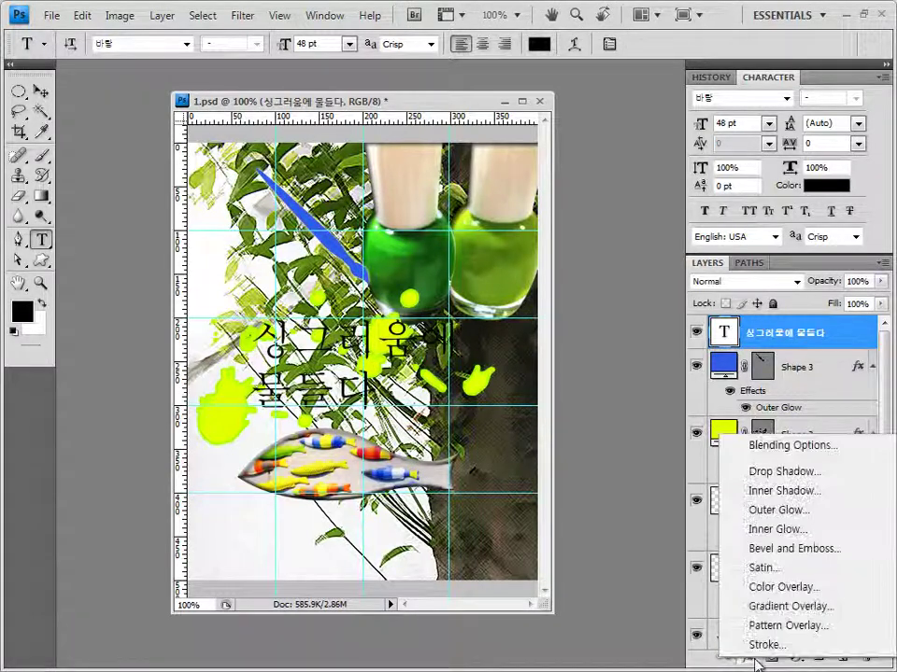
left_click(792, 607)
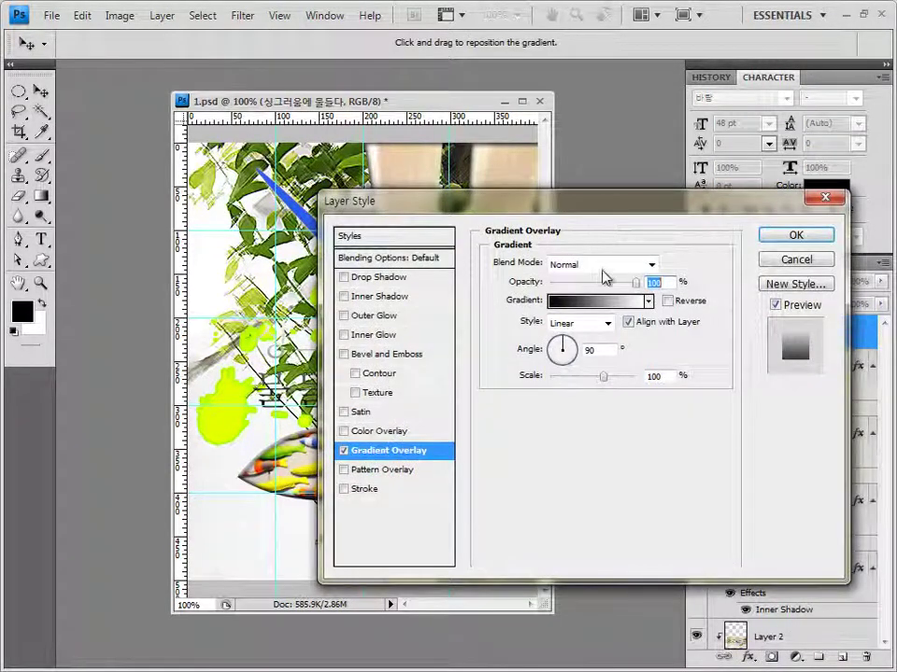
left_click(608, 309)
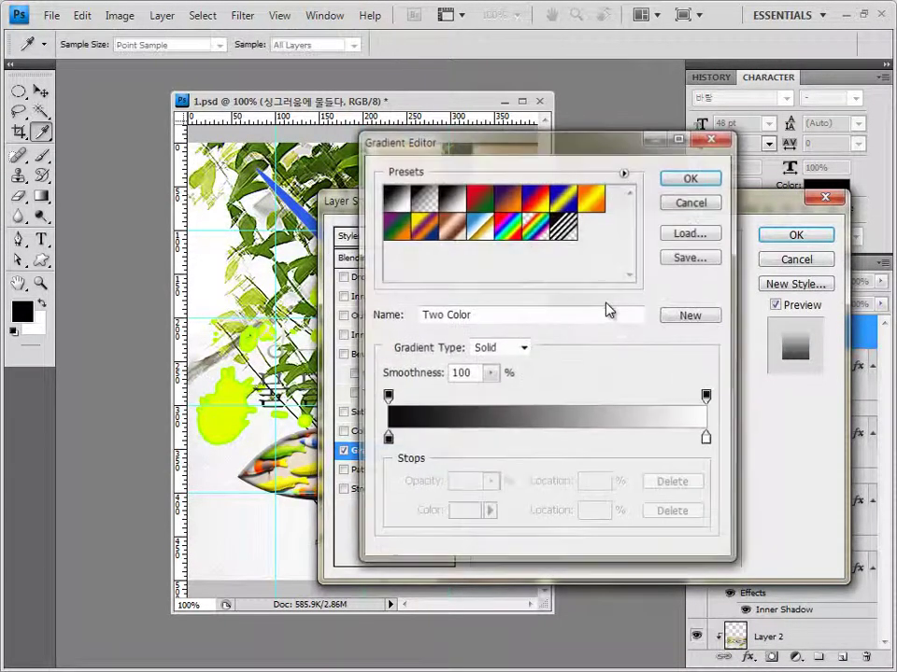
double_click(386, 441)
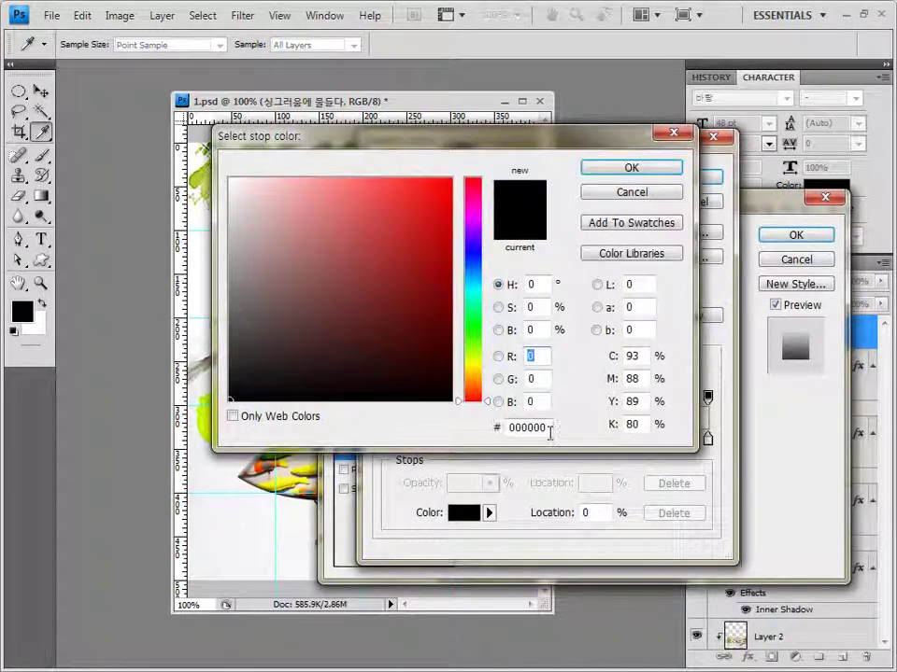
left_click(548, 430)
type("66ff")
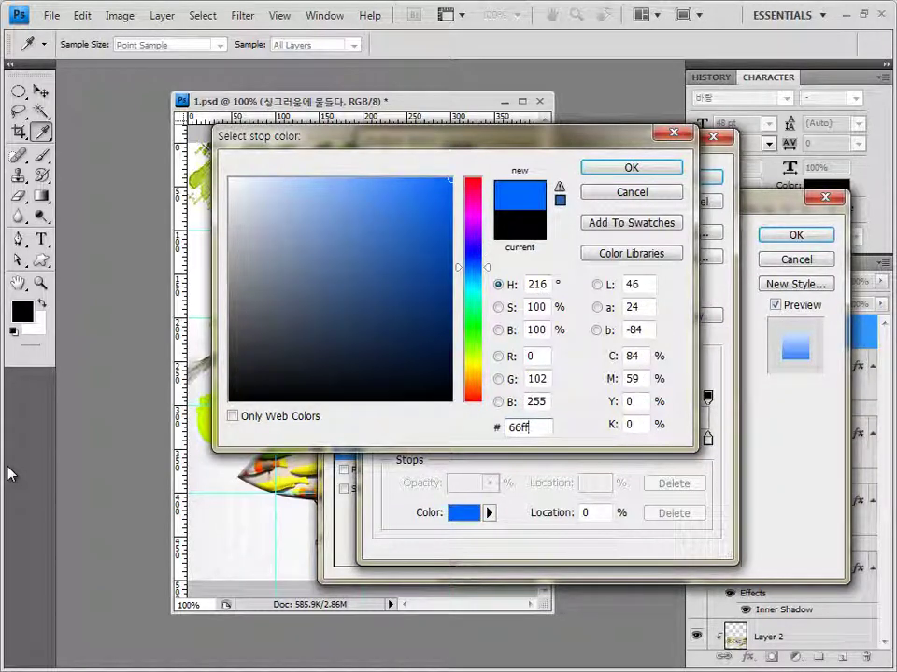
type("33")
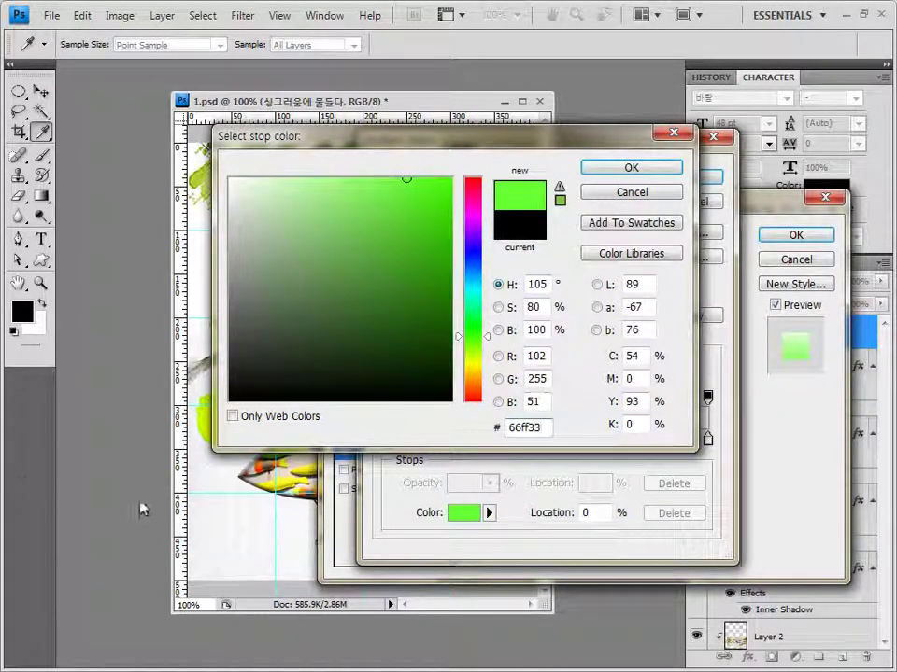
left_click(631, 170)
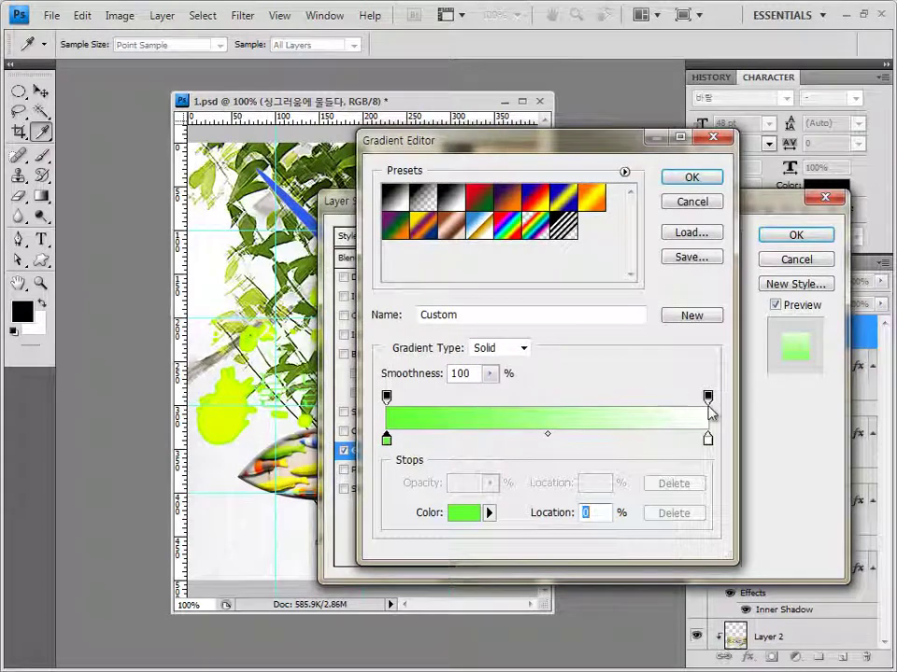
double_click(707, 439)
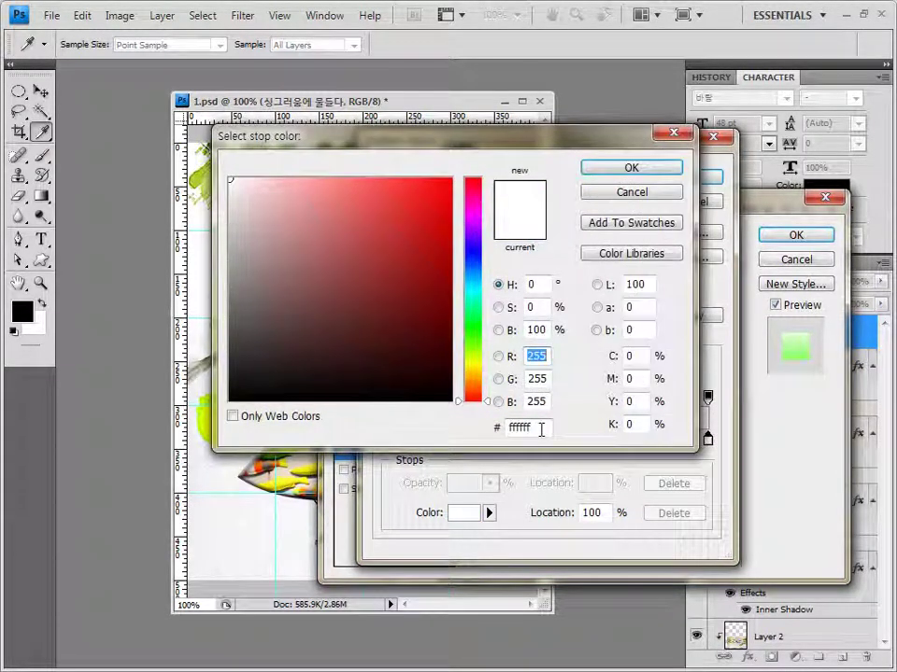
double_click(541, 430)
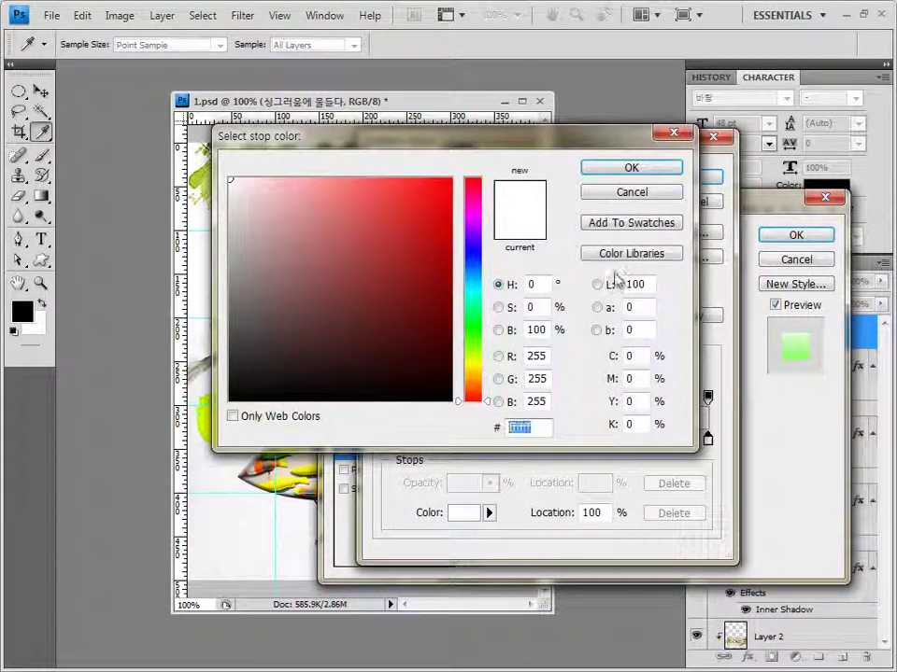
left_click(646, 177)
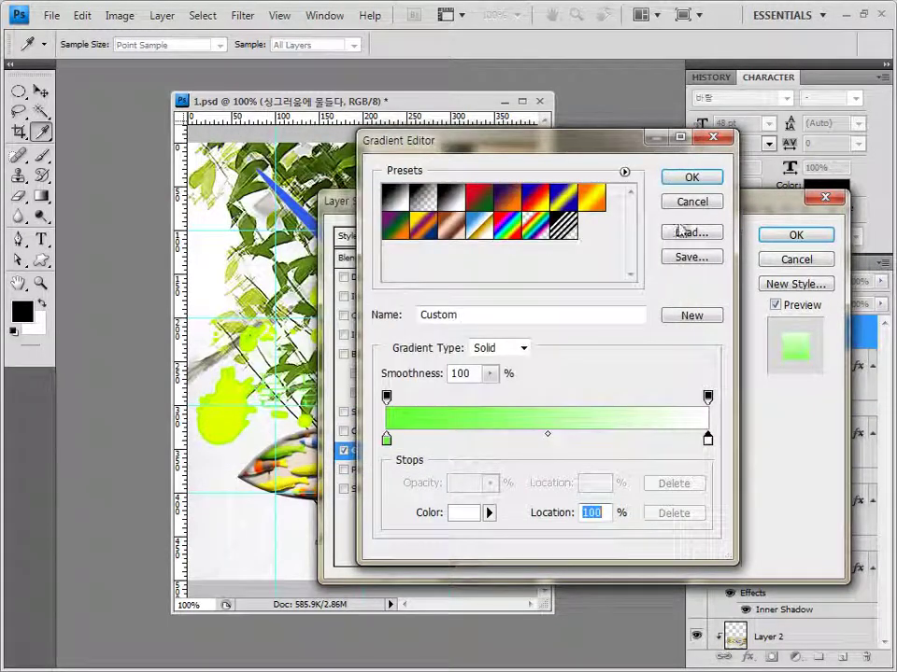
left_click(693, 178)
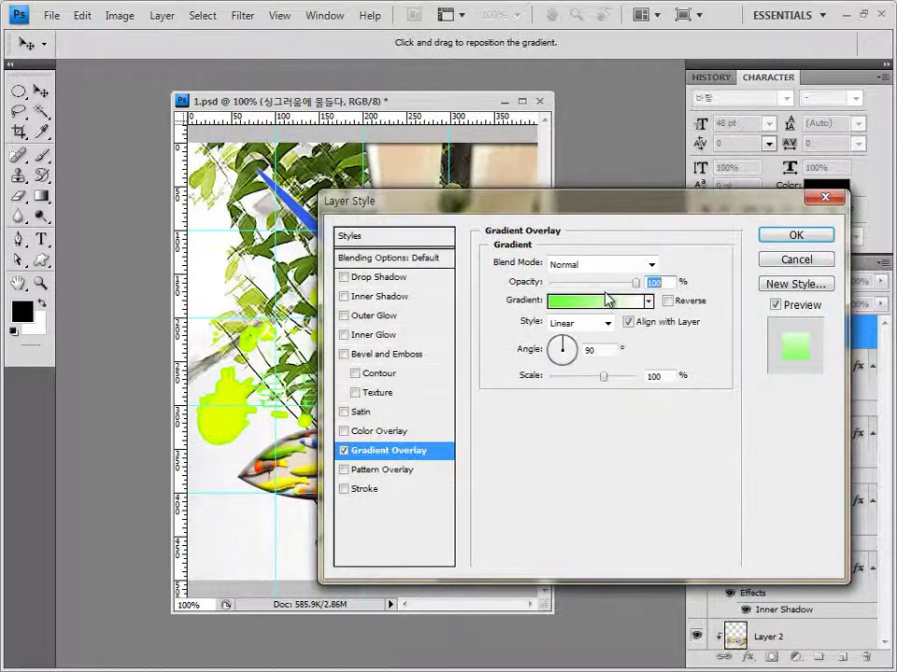
- Add a 2 px outside stroke in #185210 to the text layer and apply its layer styles
left_click(375, 488)
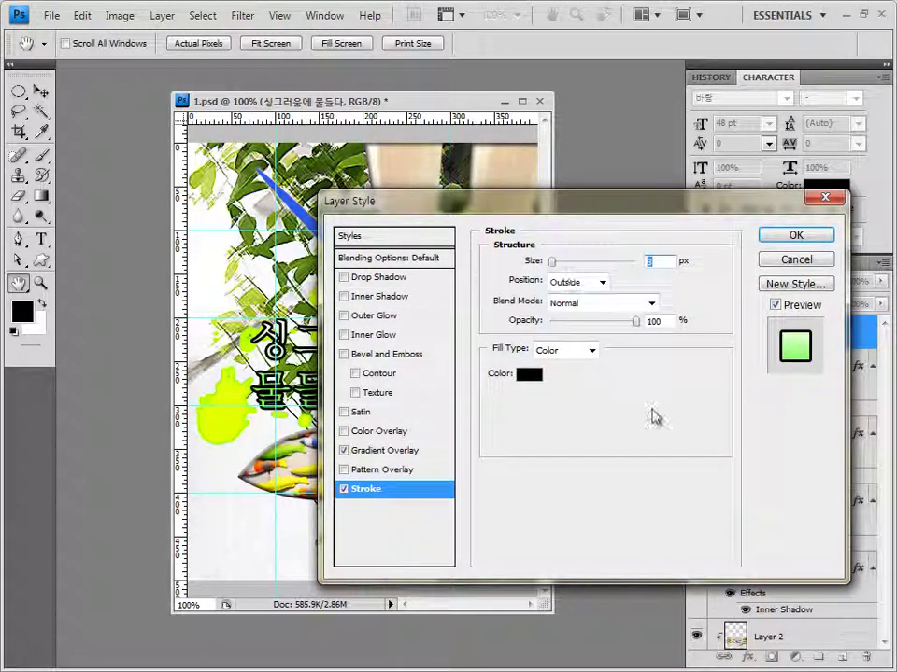
left_click(535, 376)
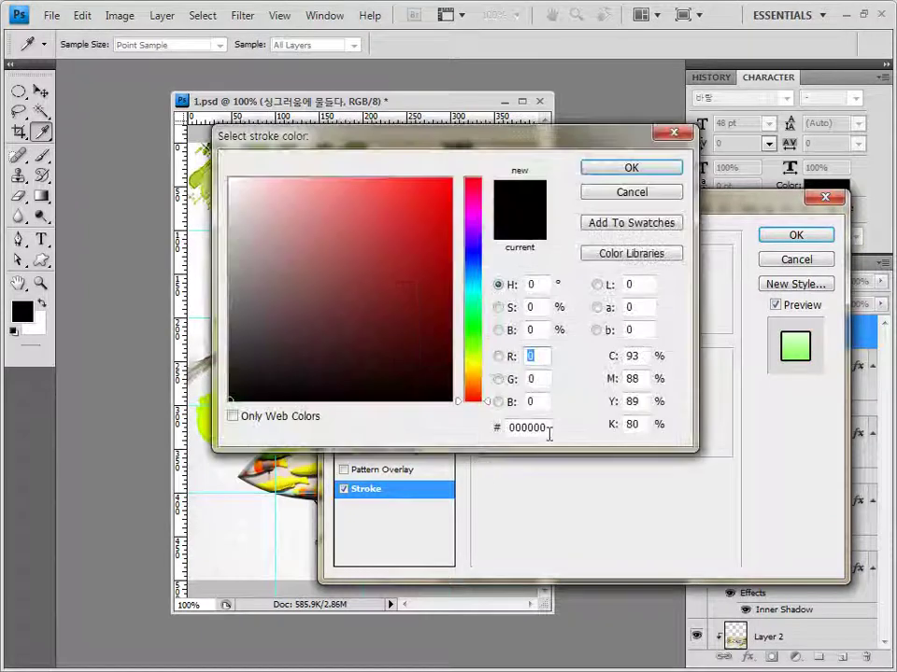
type("185210")
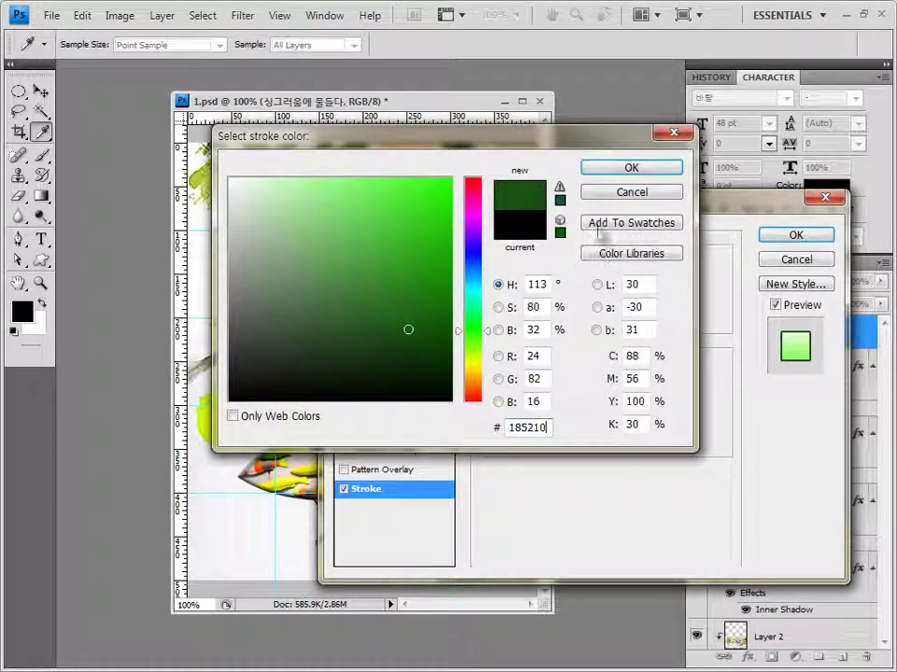
left_click(632, 168)
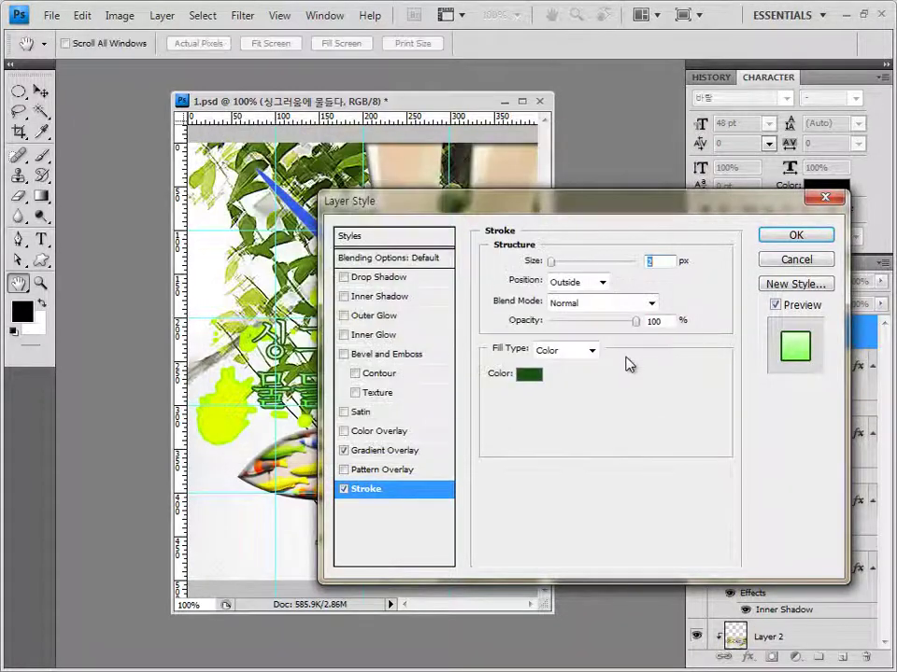
left_click_drag(732, 204, 648, 202)
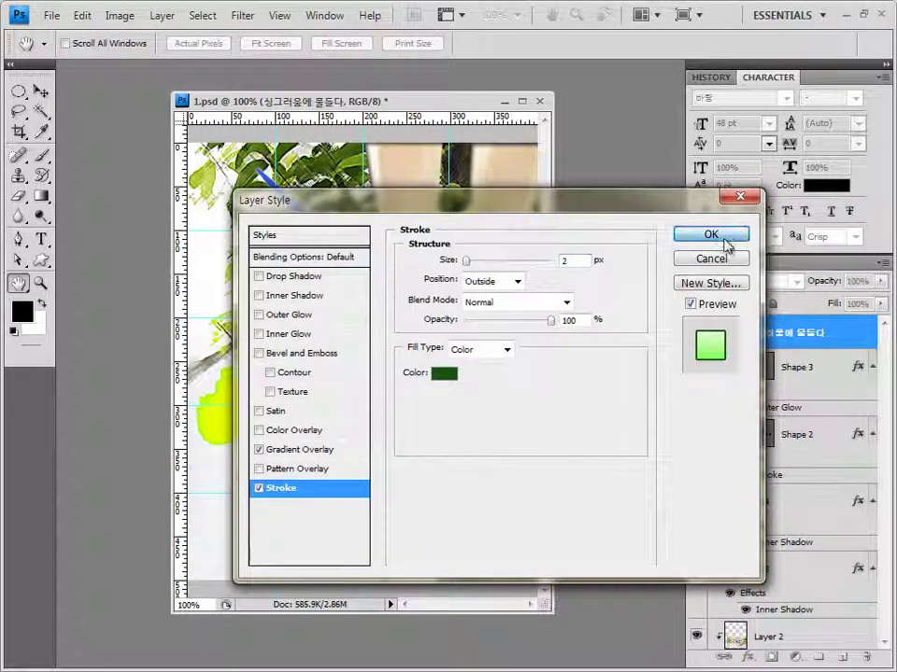
left_click(711, 235)
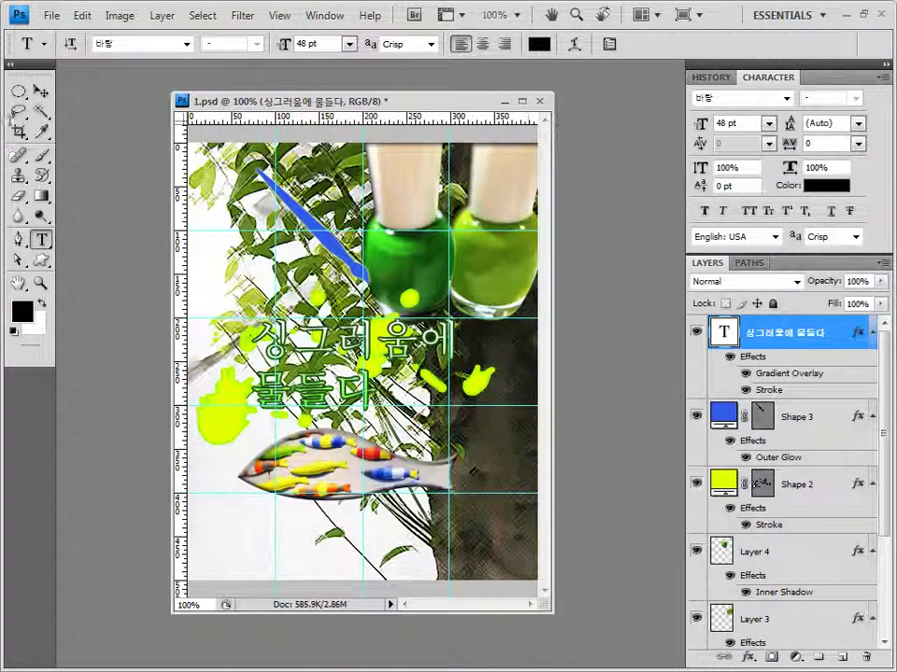
left_click(40, 94)
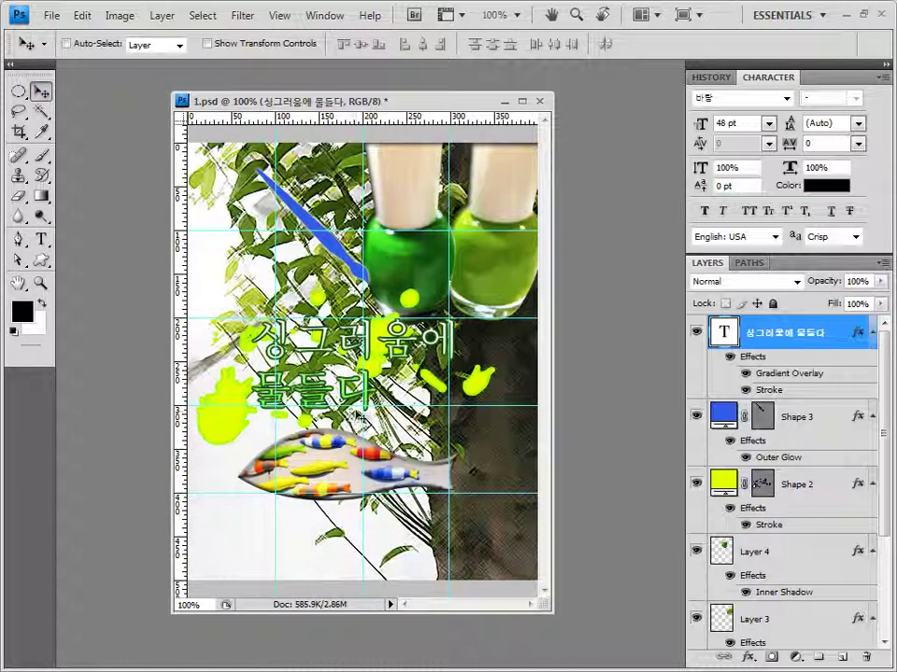
- Move the two-line text slightly down, then indent its second line "물들다" with spaces so it sits below and right of the first line
left_click_drag(348, 338, 347, 357)
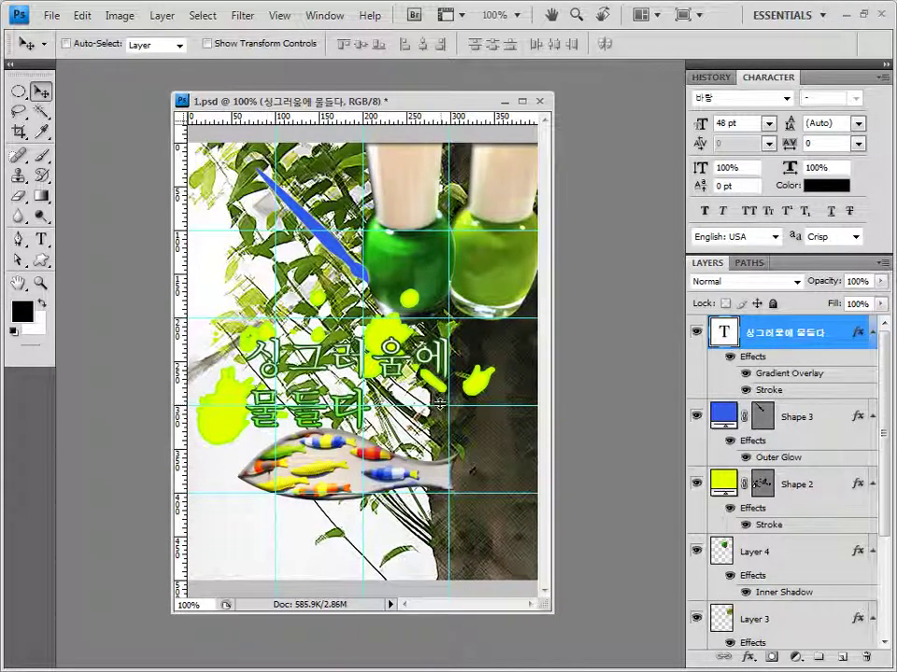
left_click(43, 241)
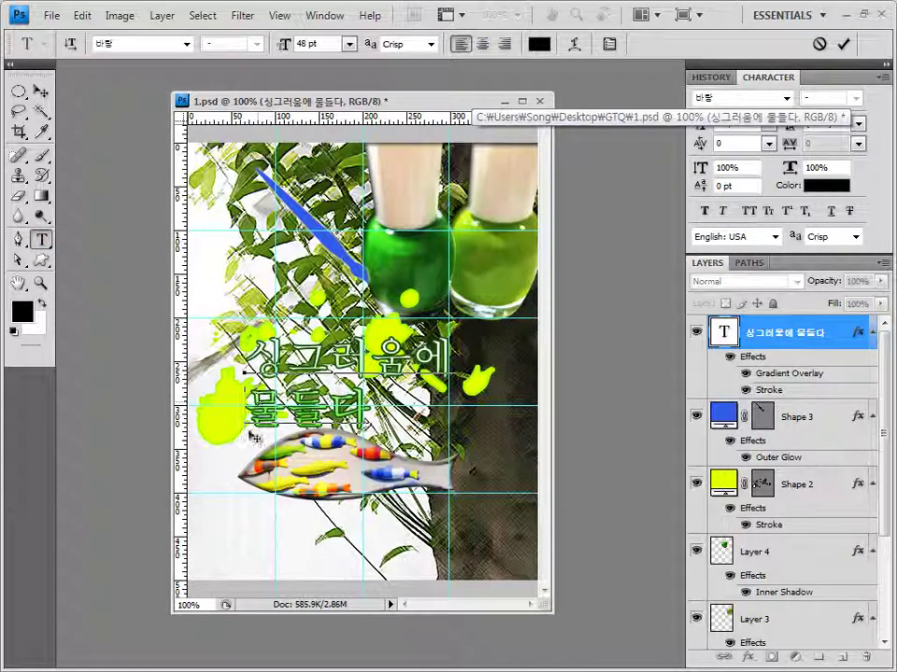
left_click(245, 400)
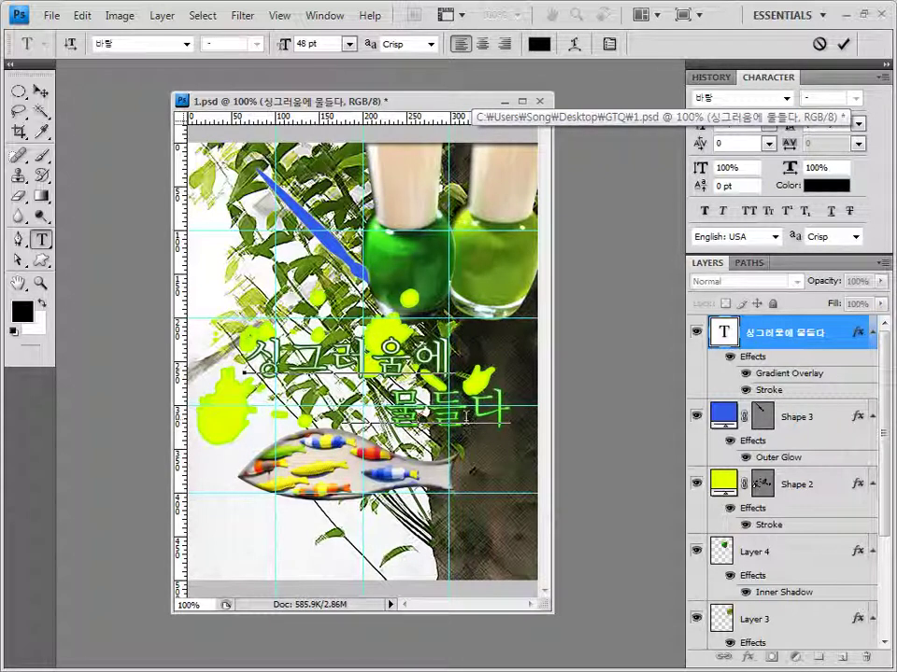
left_click(40, 90)
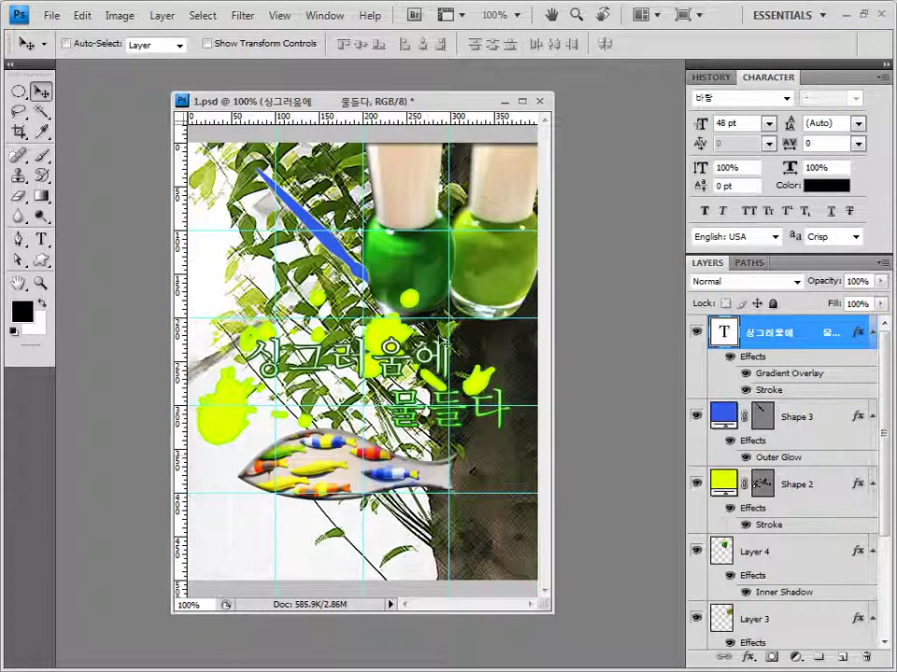
- Save the layered 1.psd document and clear all guides from the canvas
left_click(52, 15)
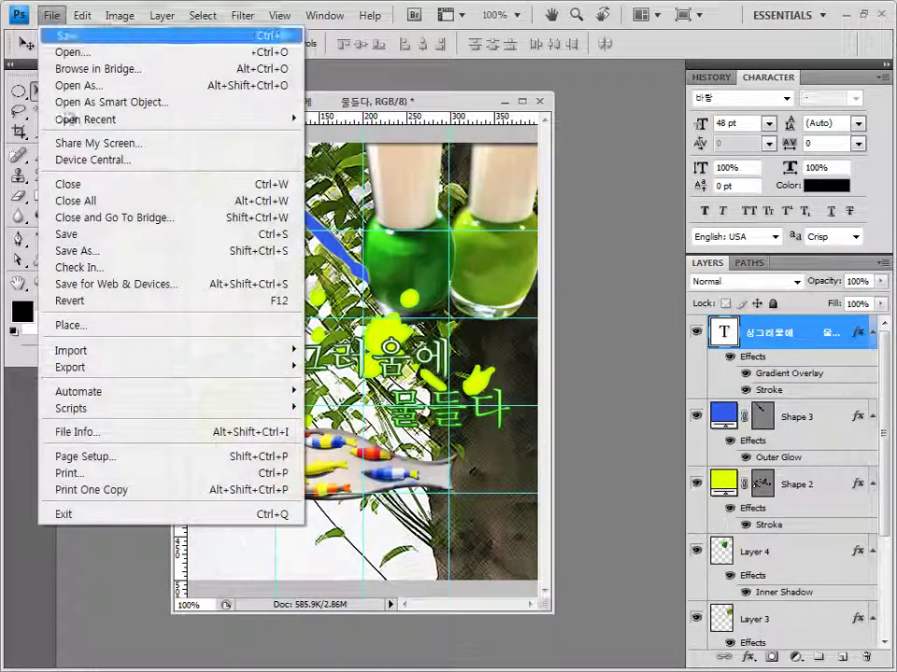
left_click(72, 236)
left_click(642, 208)
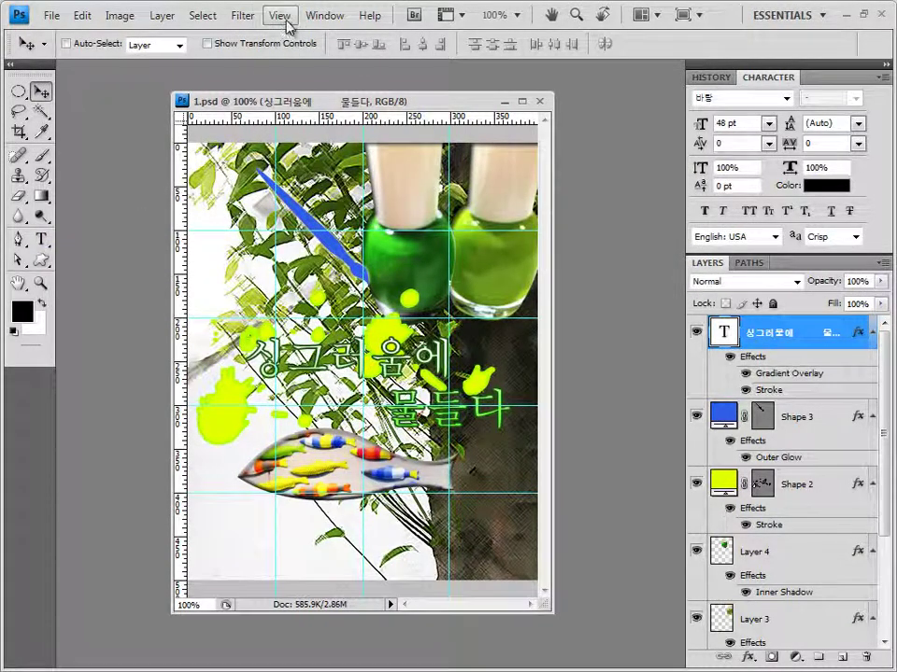
left_click(280, 15)
left_click(313, 372)
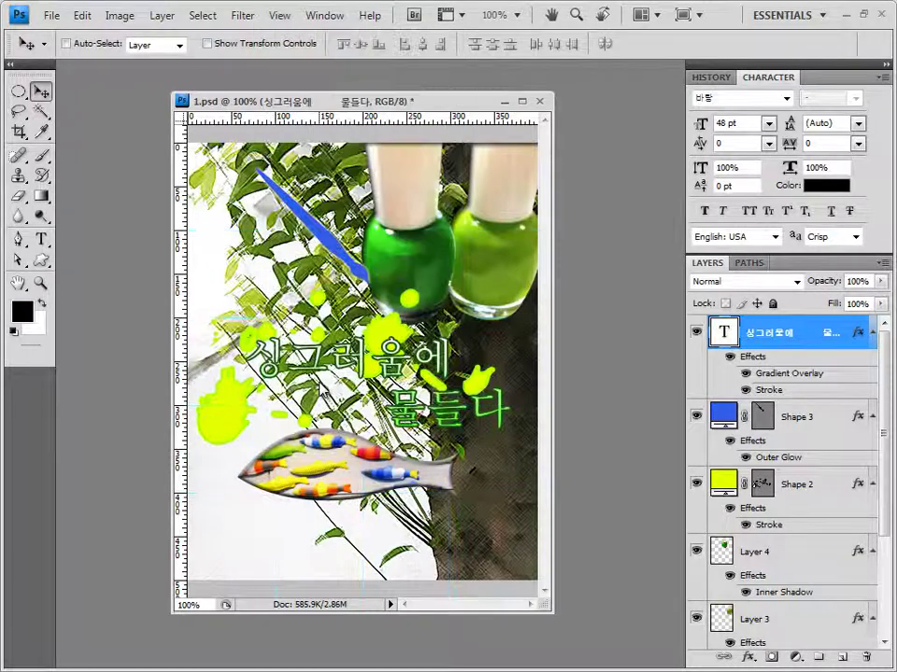
- Save a JPEG copy at quality 8 in the GTQ folder, named with the exam number, the candidate's name and "-1"
left_click(51, 15)
left_click(89, 254)
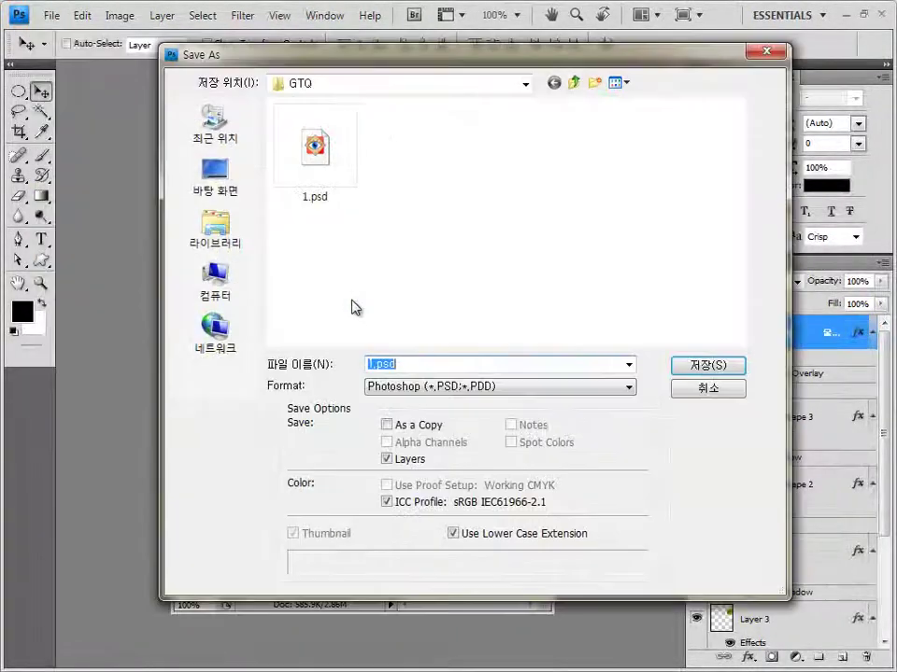
left_click(426, 384)
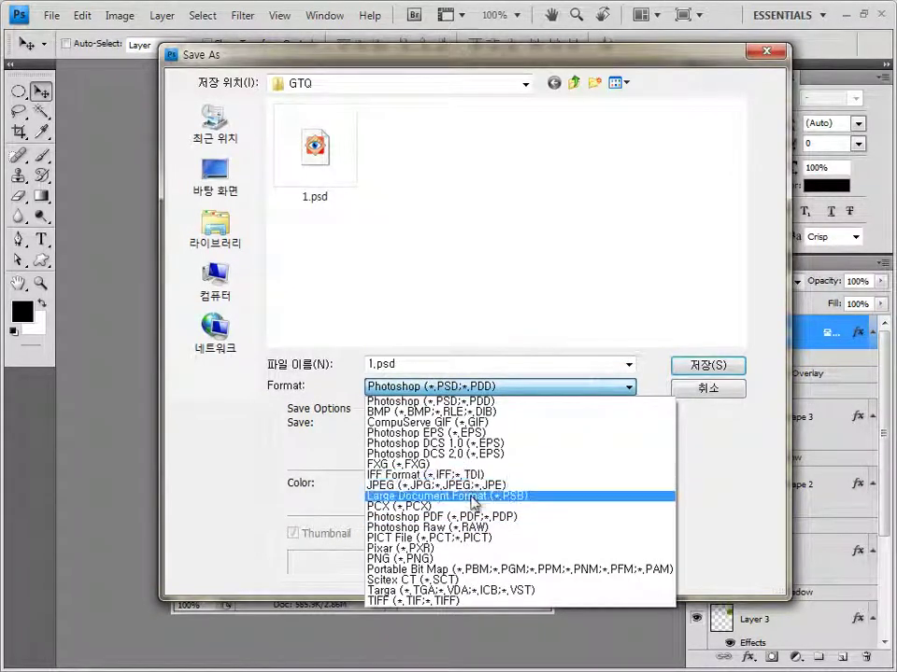
left_click(467, 485)
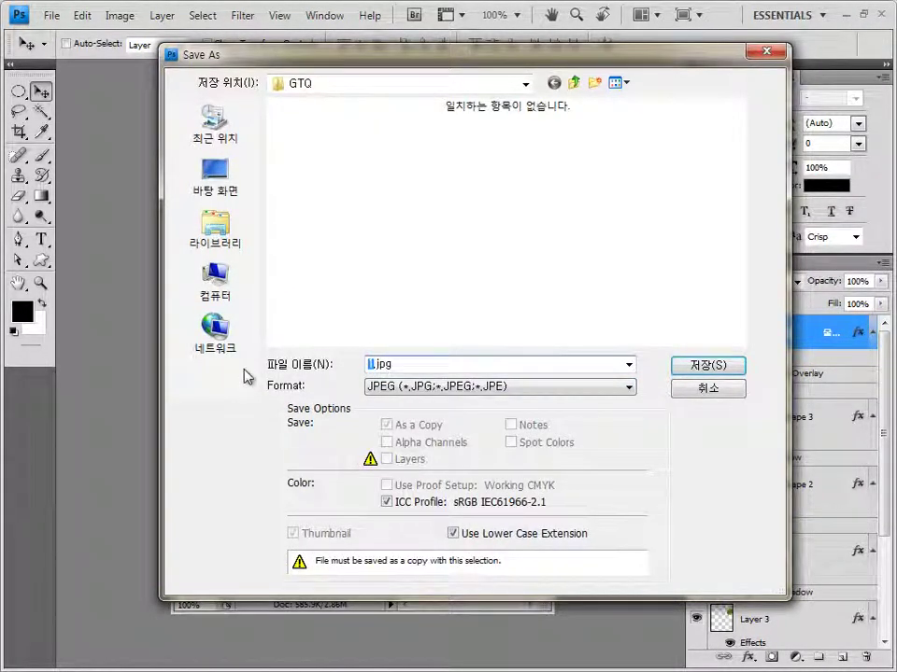
type("1234567890-홍길동-")
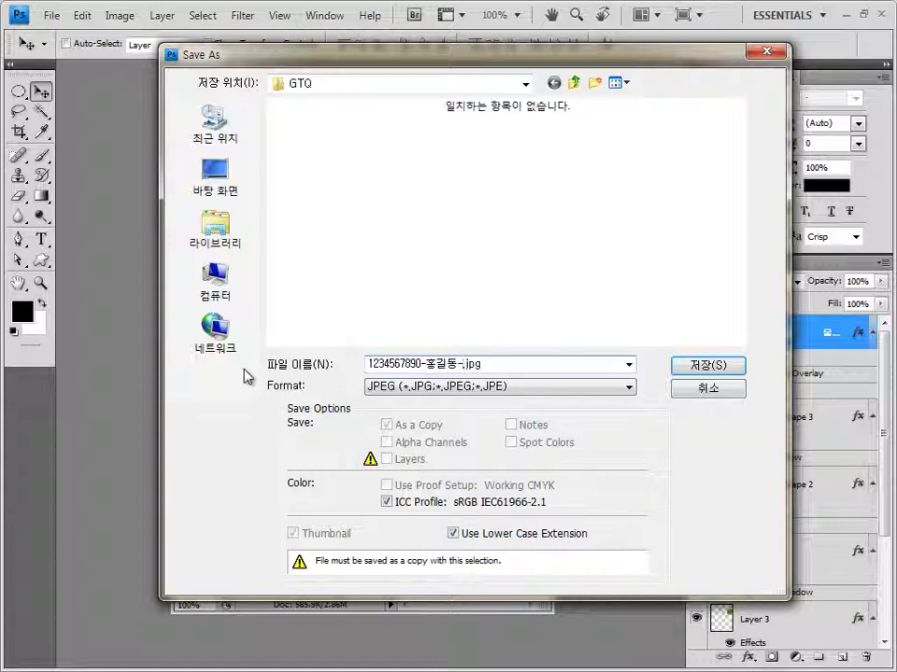
type("1.")
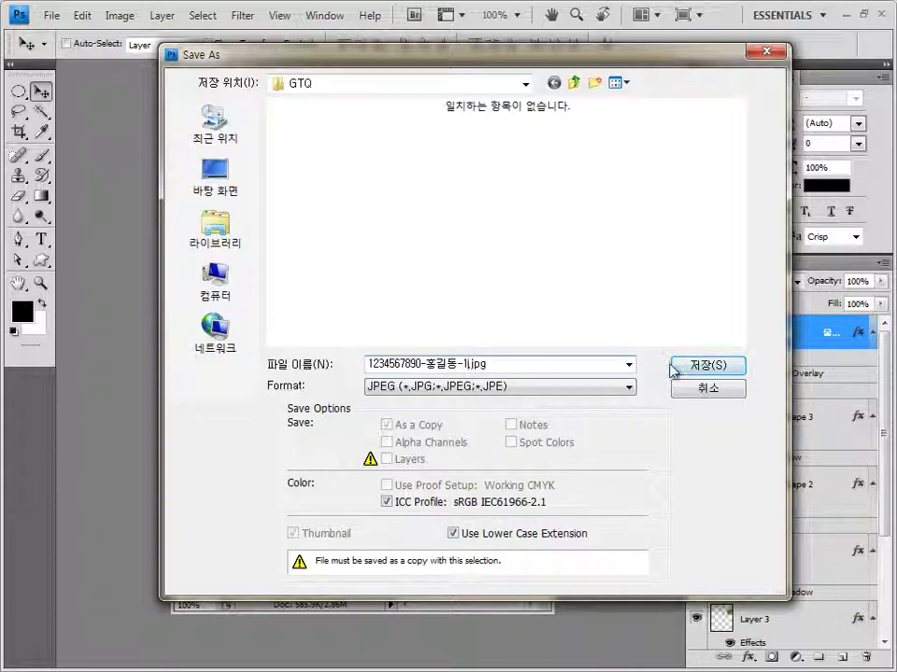
left_click(699, 366)
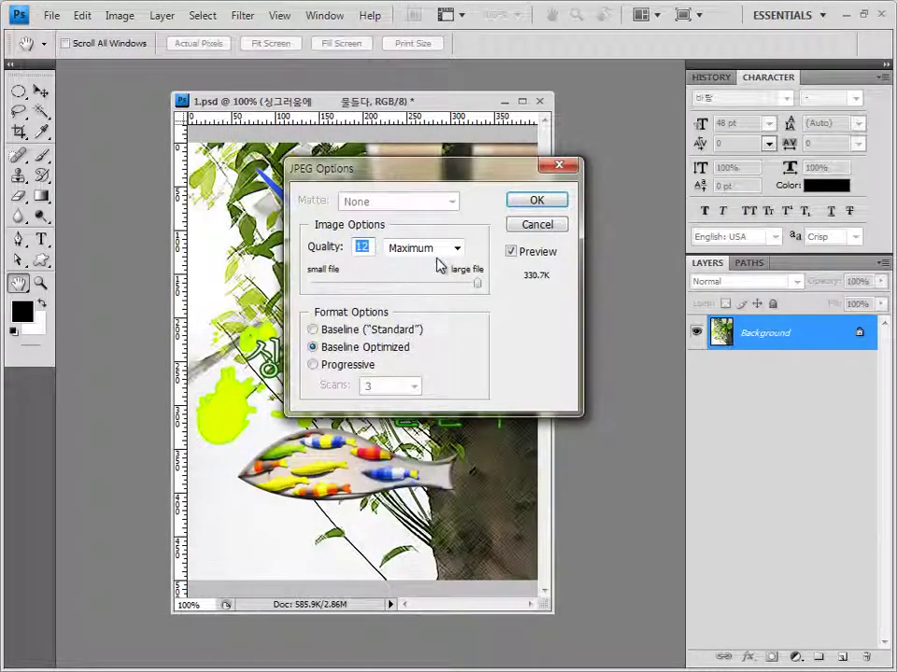
type("8")
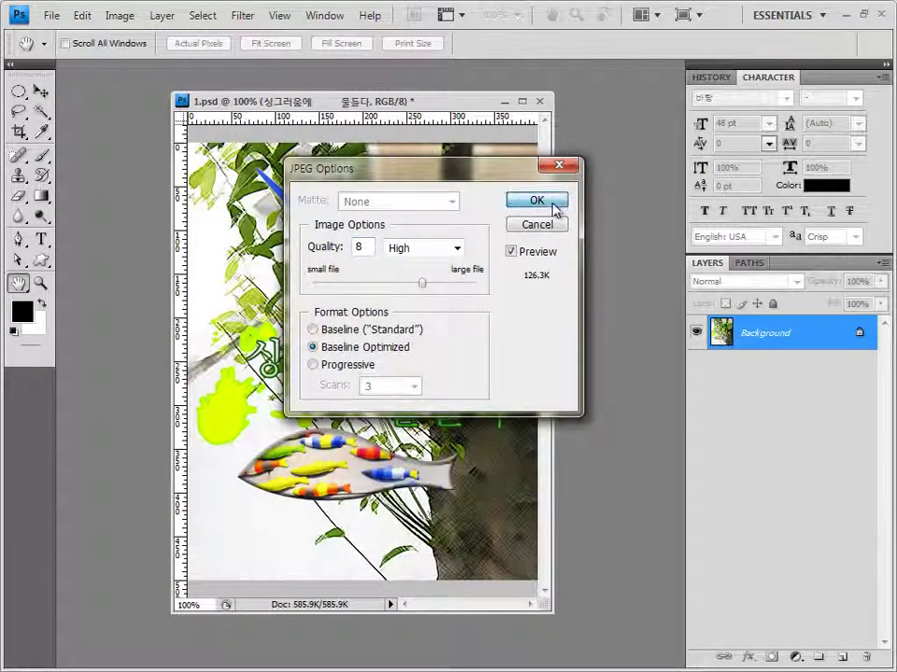
left_click(553, 204)
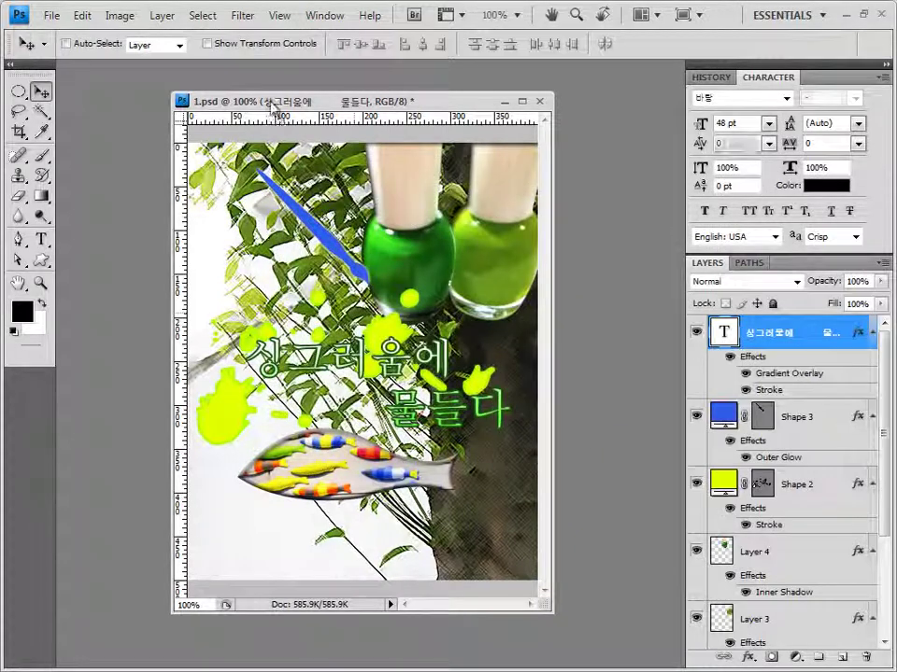
- Reduce the image size to 40 x 50 pixels with proportions constrained
left_click(124, 20)
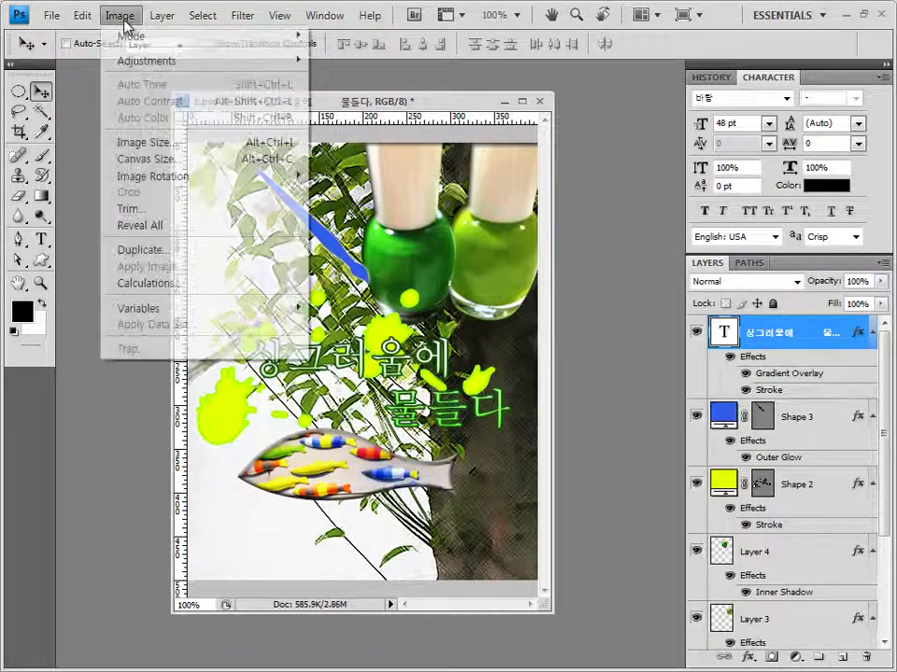
left_click(149, 142)
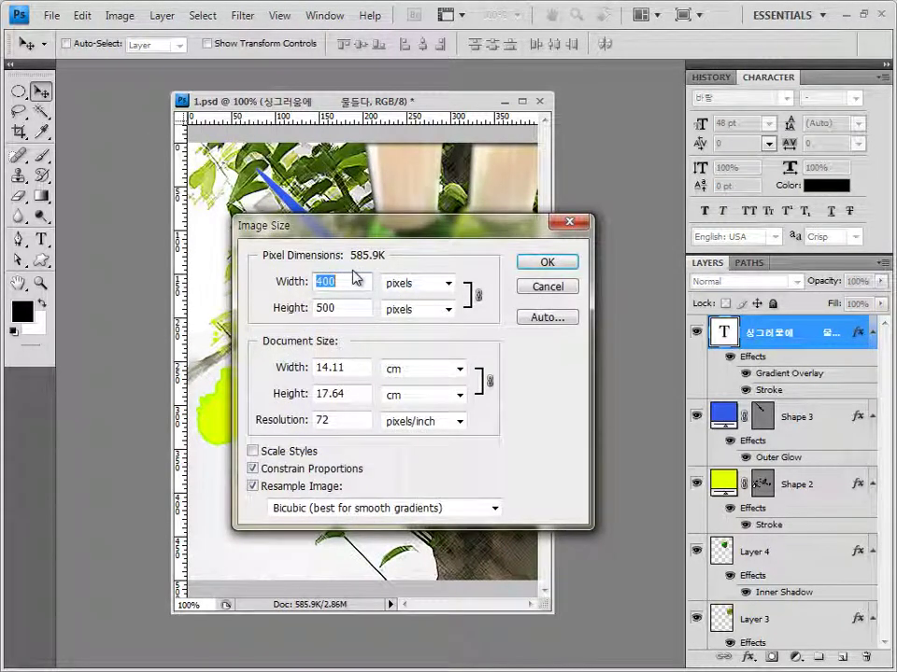
type("40")
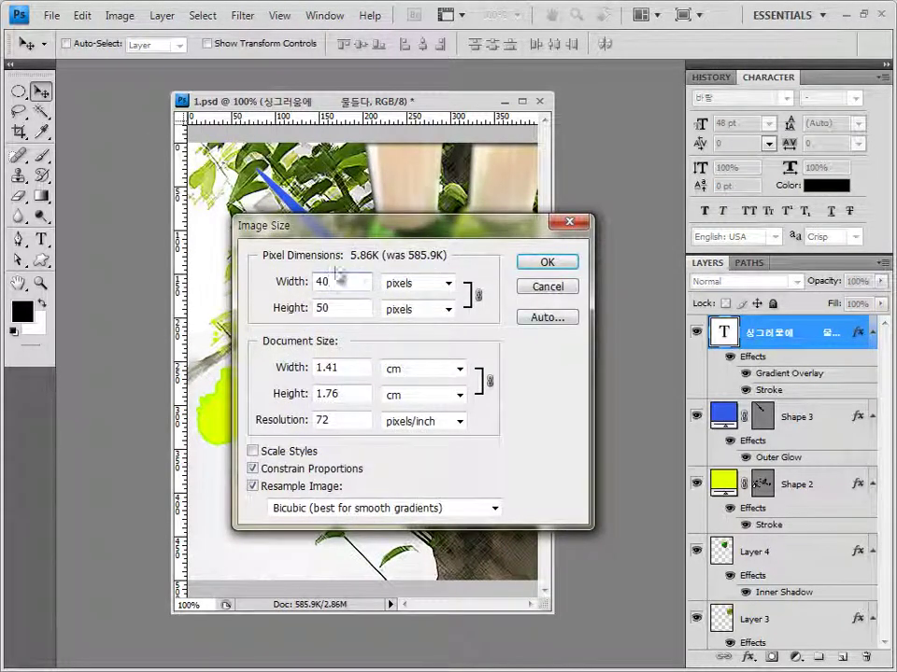
left_click(561, 263)
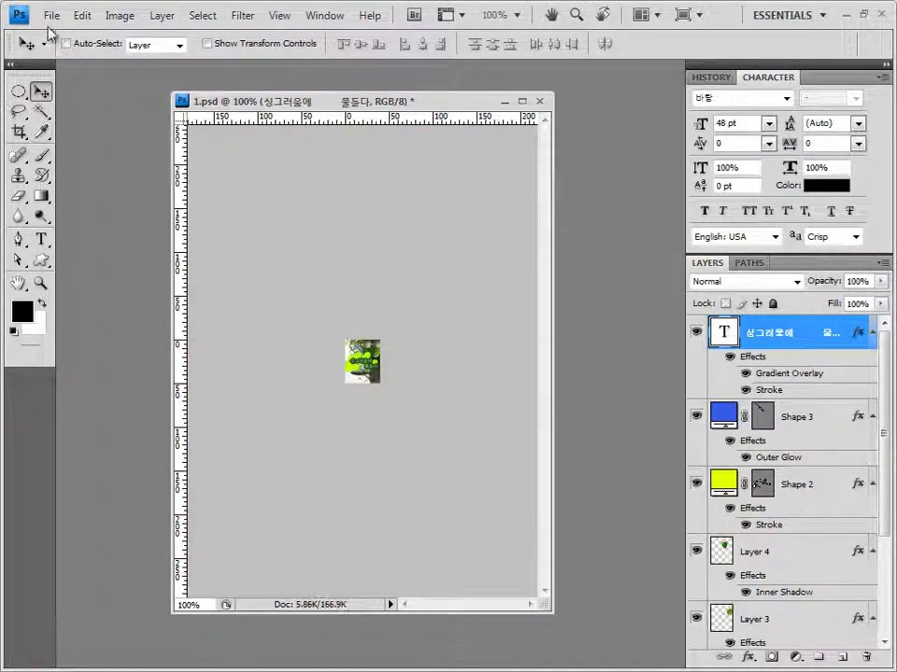
- Save the reduced image as a layered PSD under the same file name as the JPEG, with maximum compatibility, and close the document
left_click(52, 15)
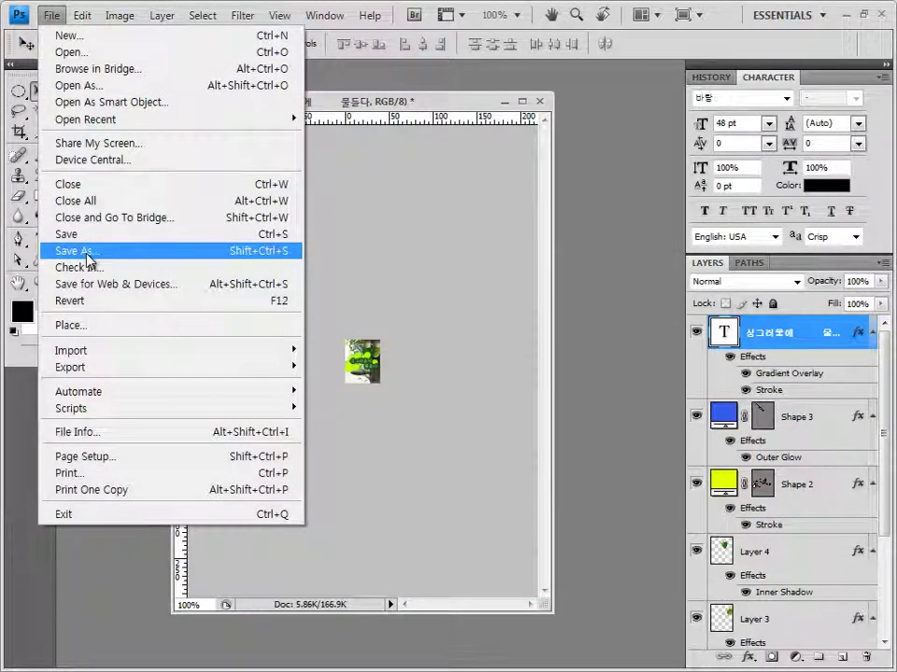
left_click(89, 252)
left_click(429, 387)
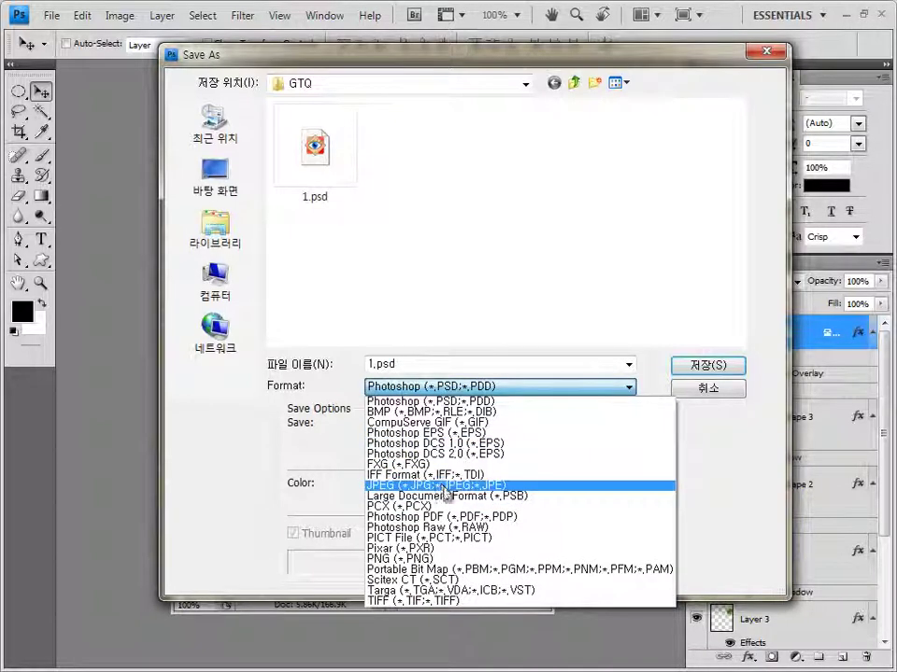
left_click(446, 486)
left_click(315, 154)
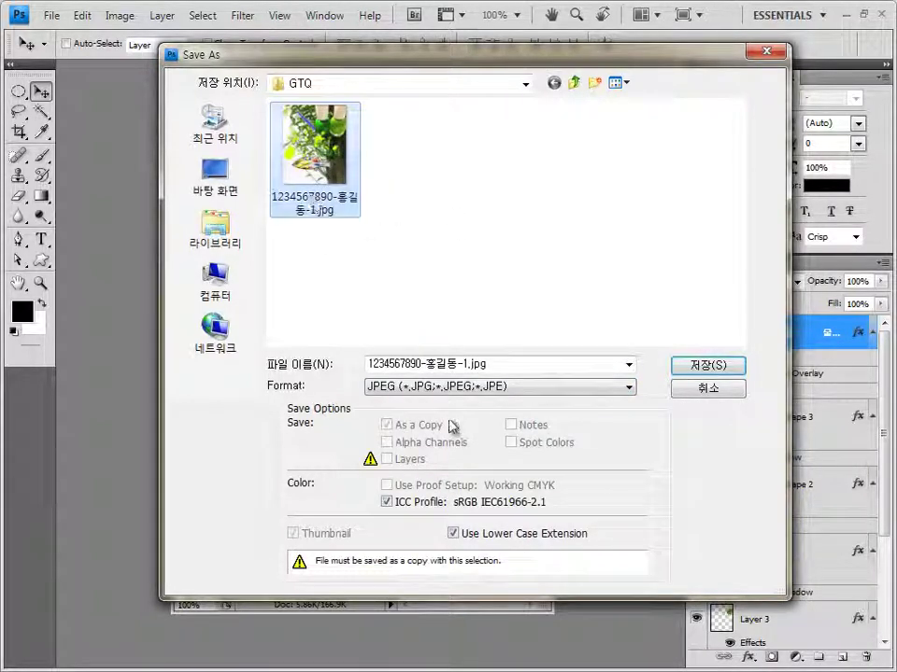
left_click(380, 386)
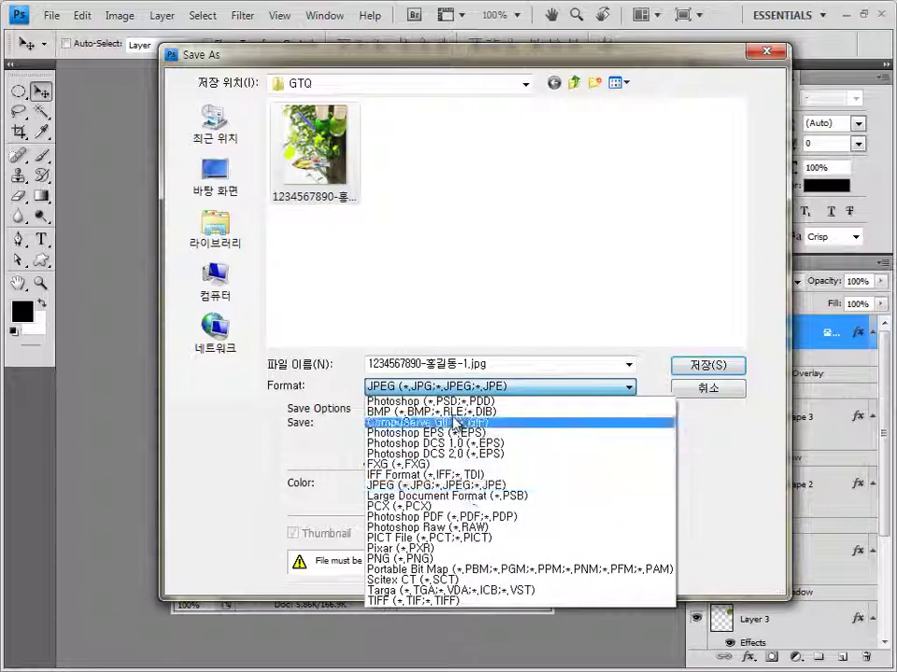
left_click(449, 401)
double_click(467, 365)
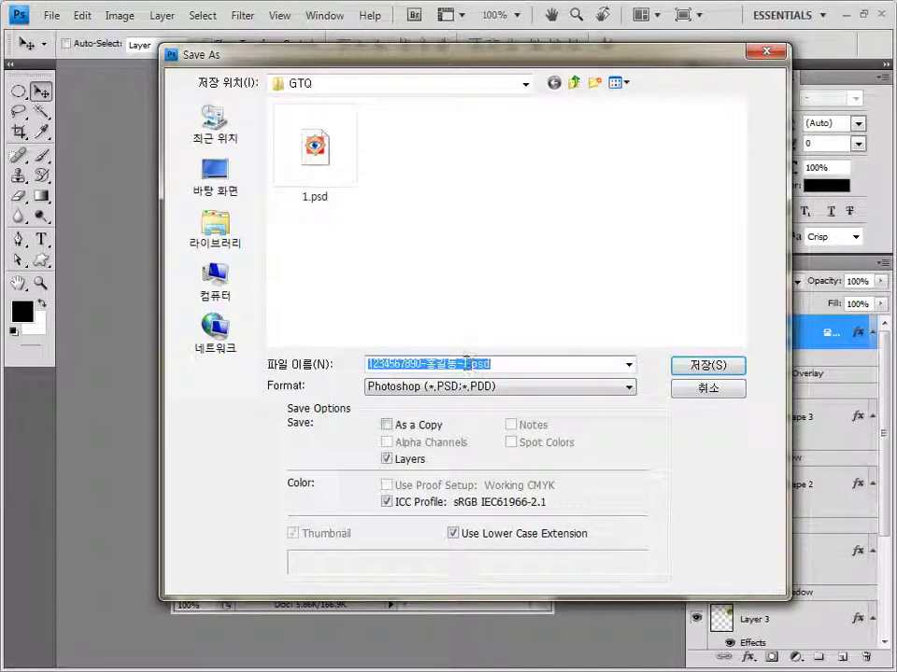
left_click(708, 366)
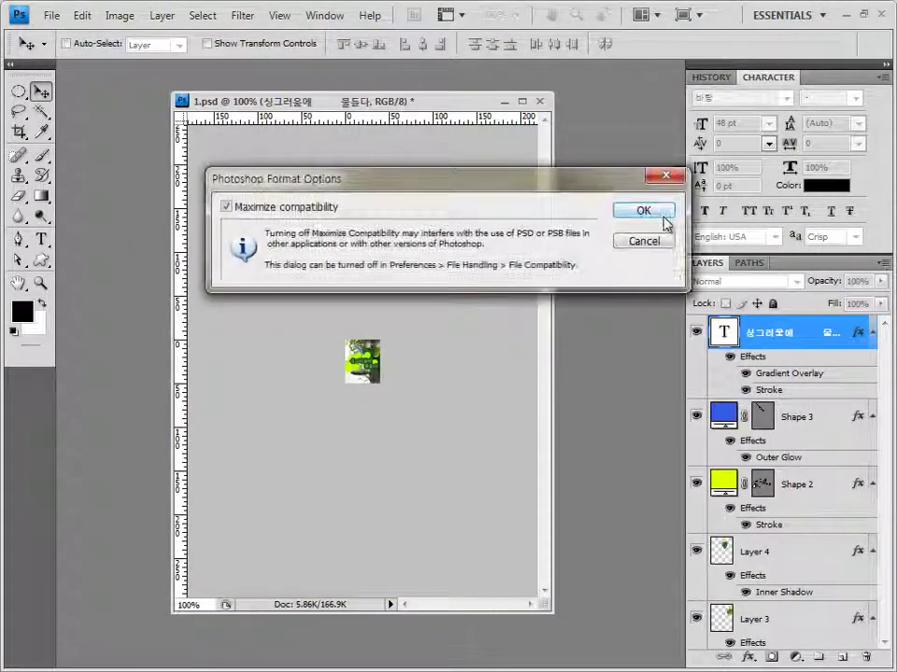
left_click(662, 215)
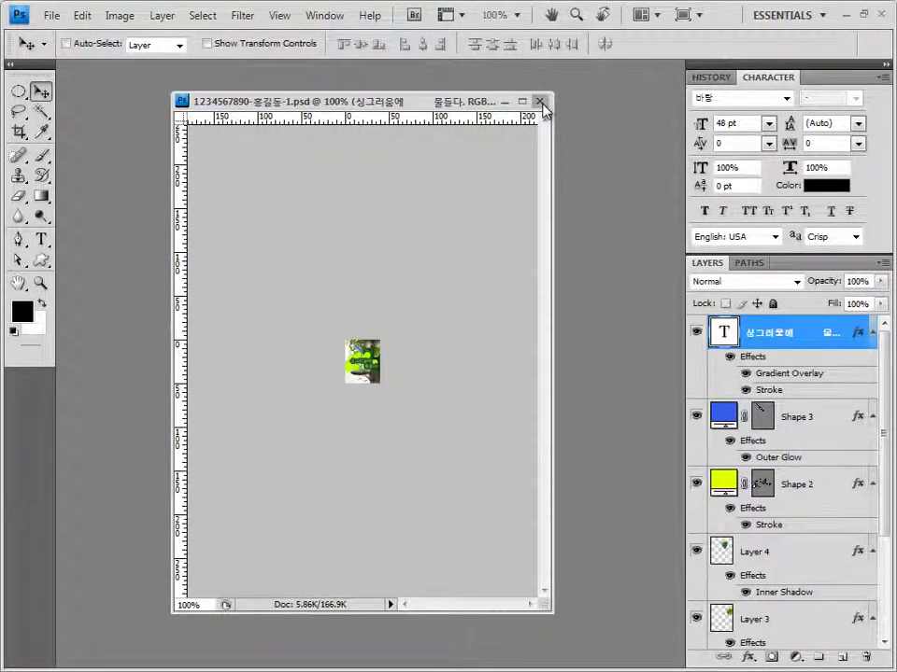
left_click(540, 101)
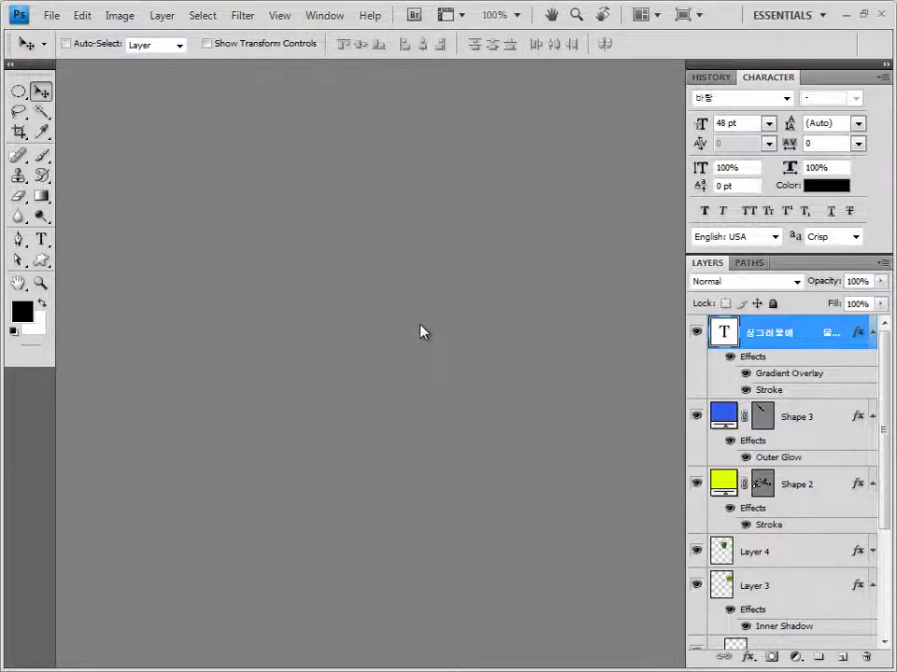
- Check the saved JPEG and PSD submission files in the GTQ folder using list view, without opening them
double_click(420, 331)
left_click(624, 89)
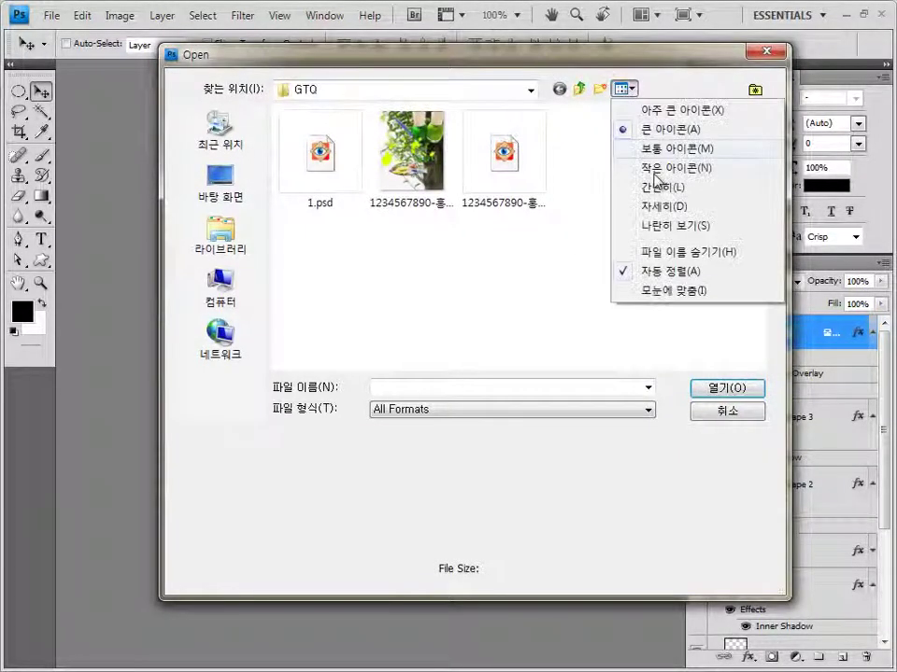
left_click(654, 186)
left_click_drag(447, 244, 380, 158)
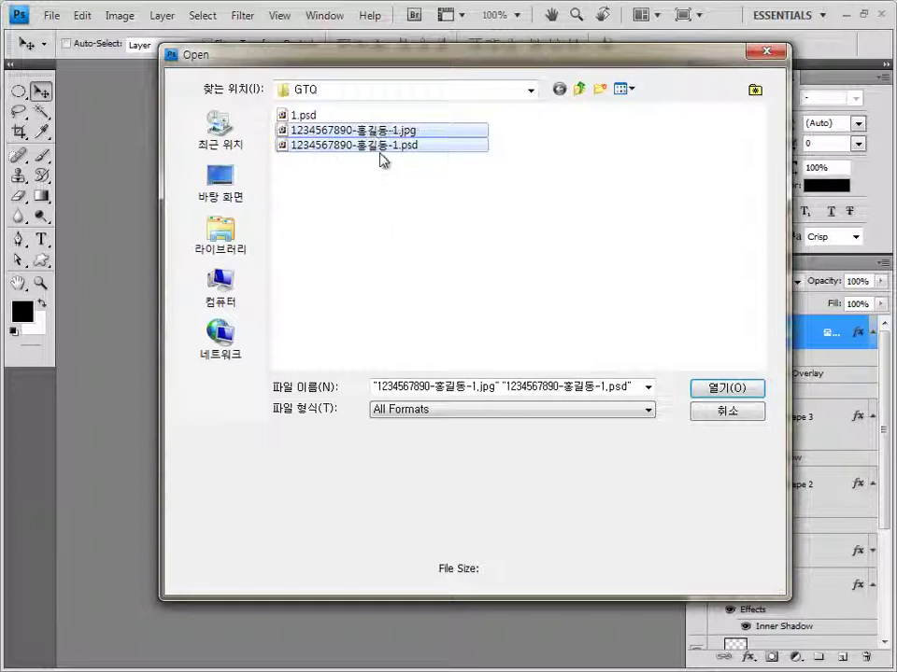
left_click(733, 413)
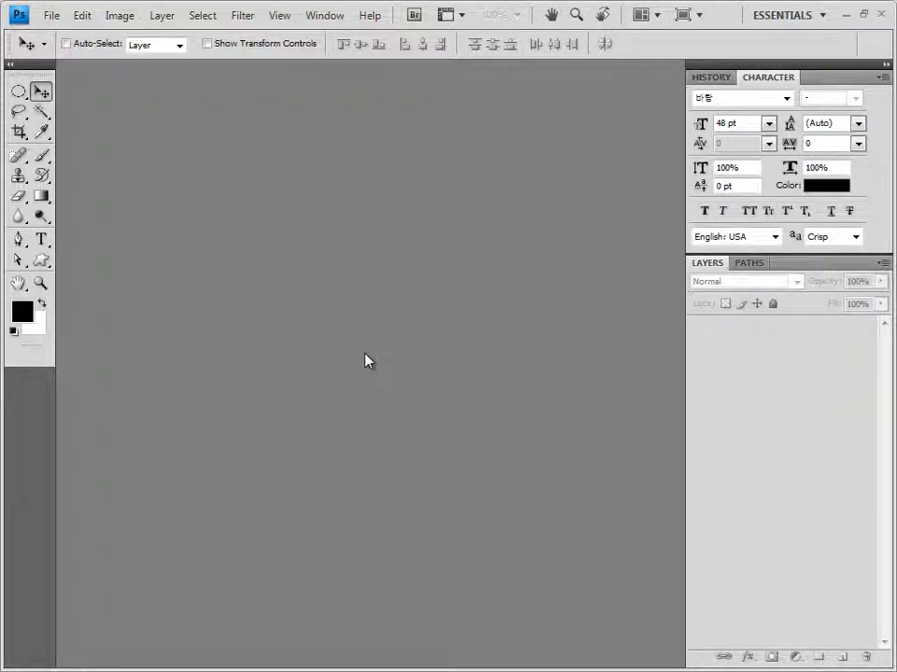
- Create a white 400 x 500 pixel RGB document at 72 pixels/inch in a floating window, with guides every 100 pixels
key("ctrl+n")
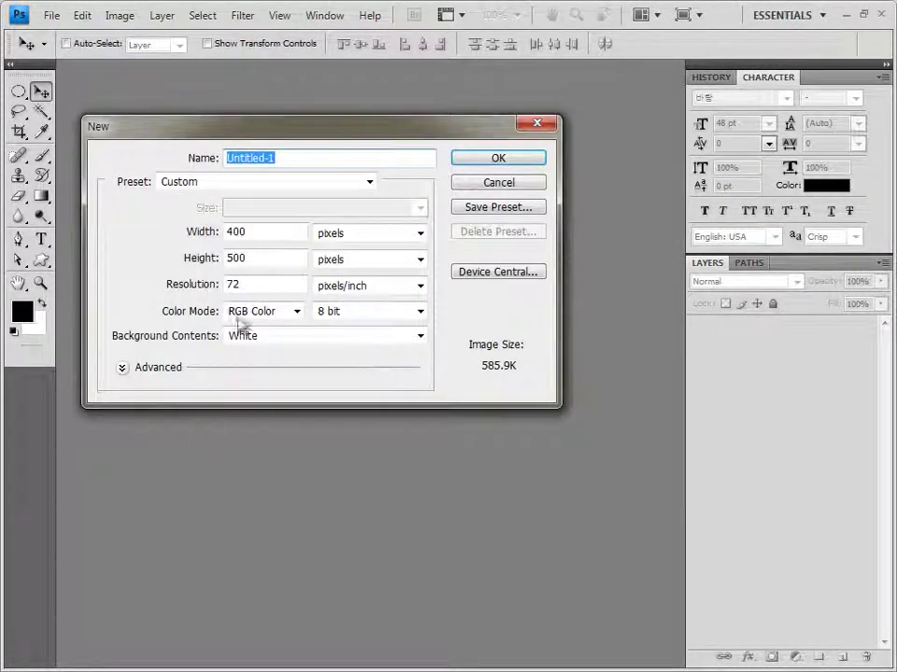
left_click(260, 233)
left_click(260, 261)
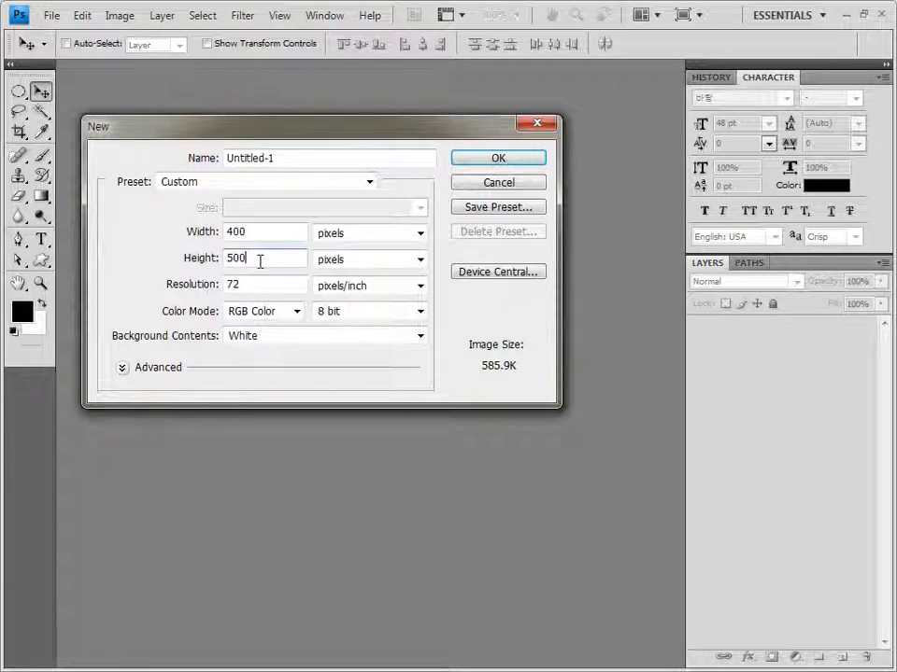
left_click(522, 165)
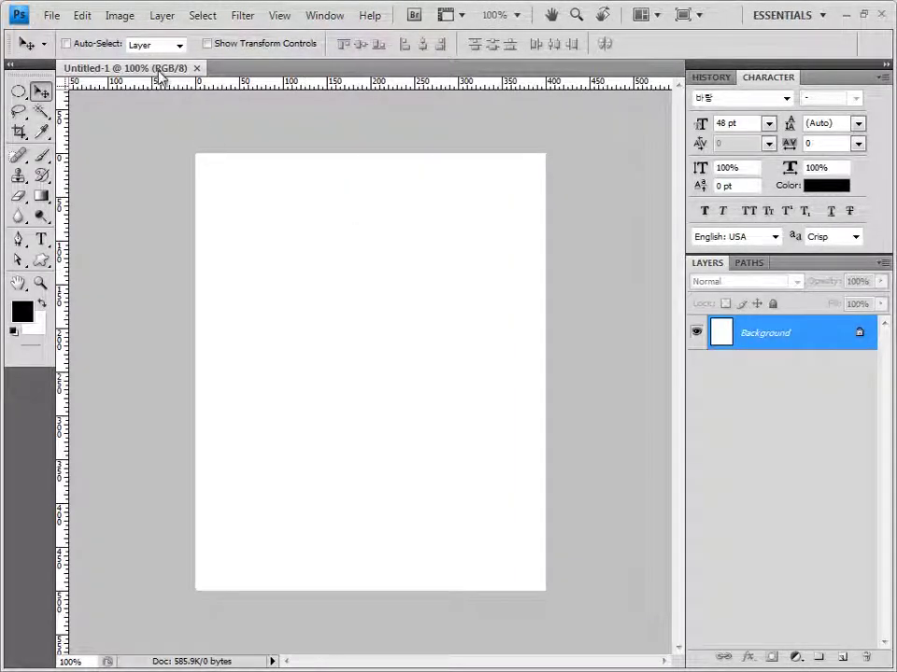
left_click_drag(161, 76, 266, 137)
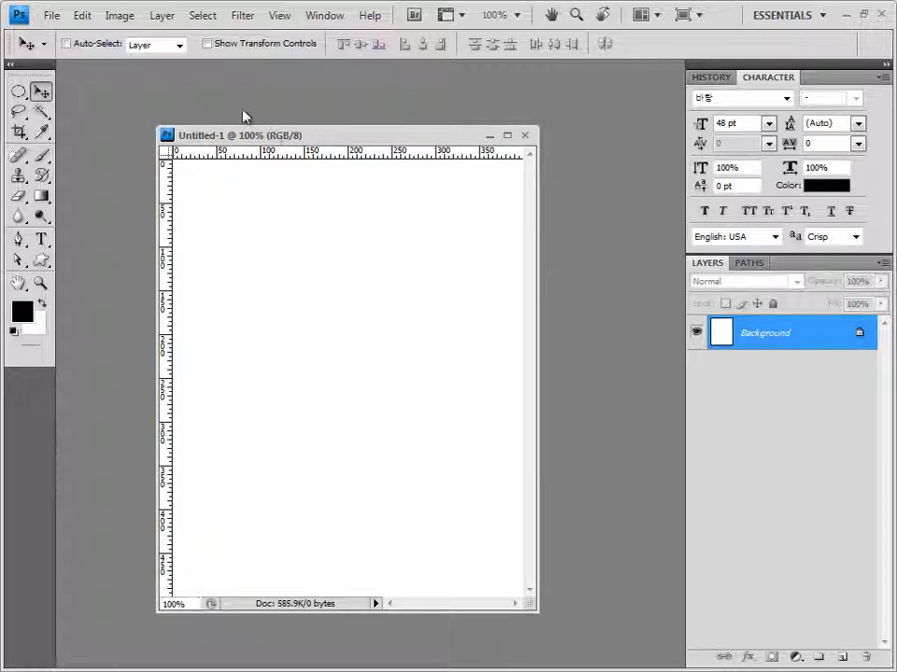
key("ctrl+apostrophe")
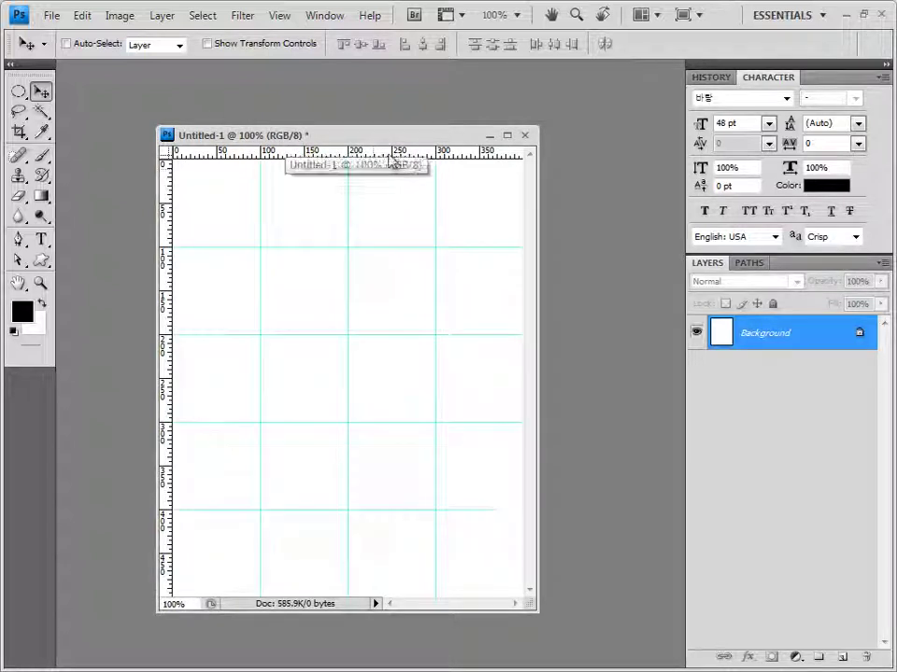
- Save the new document as 2.psd in the GTQ folder in Photoshop format
left_click(53, 15)
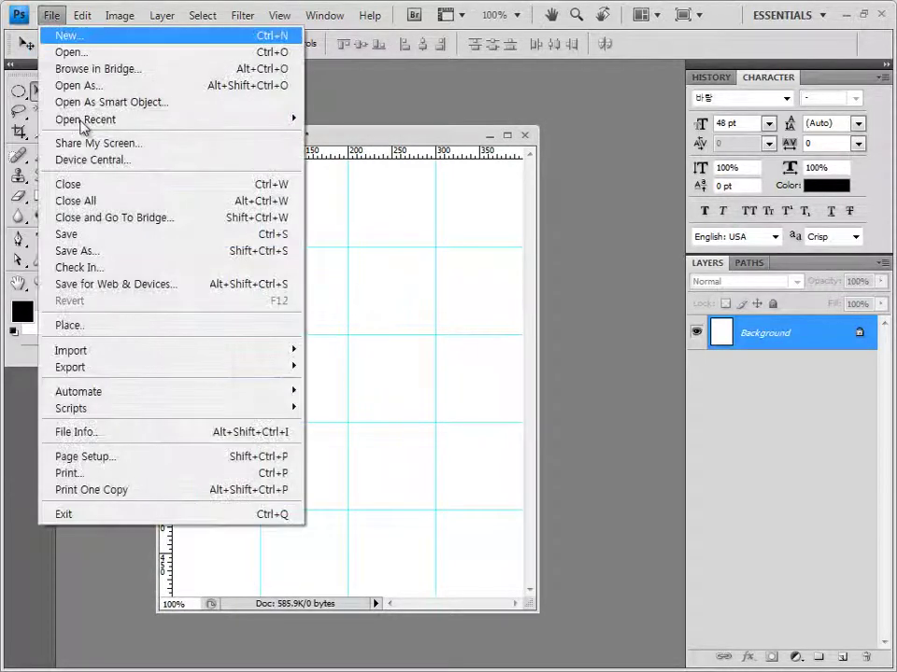
left_click(84, 238)
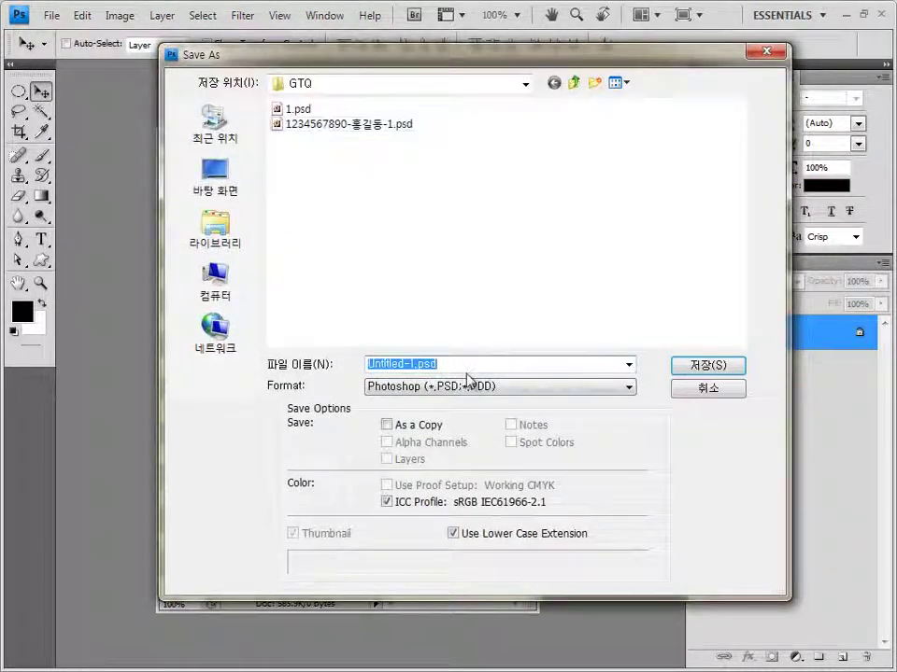
type("3")
key("Return")
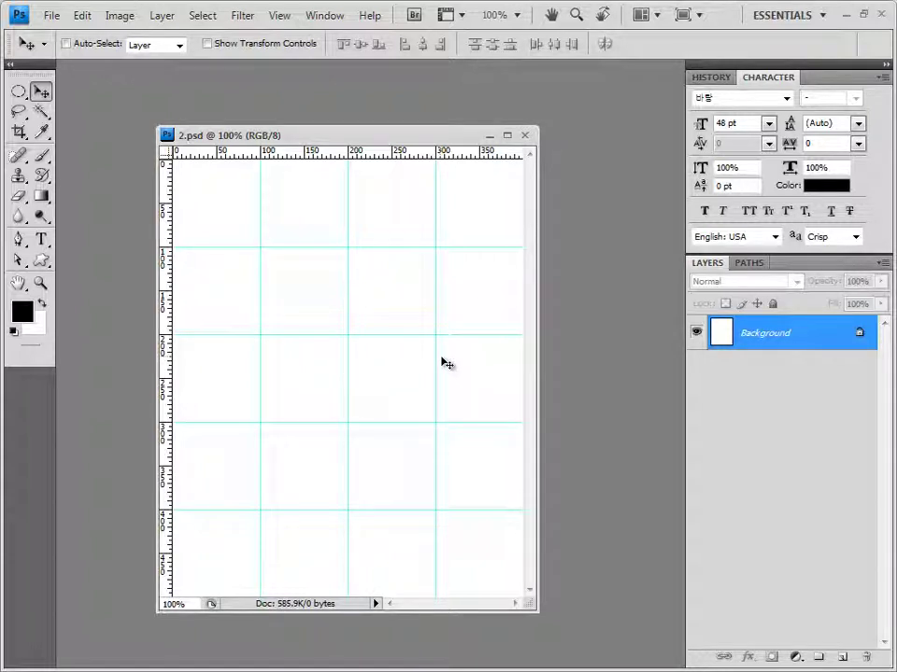
- Open 1급-4.JPG from the 기출문제08 folder, copy the whole aquarium image into 2.psd as a new layer, and close the source
key("alt+Tab")
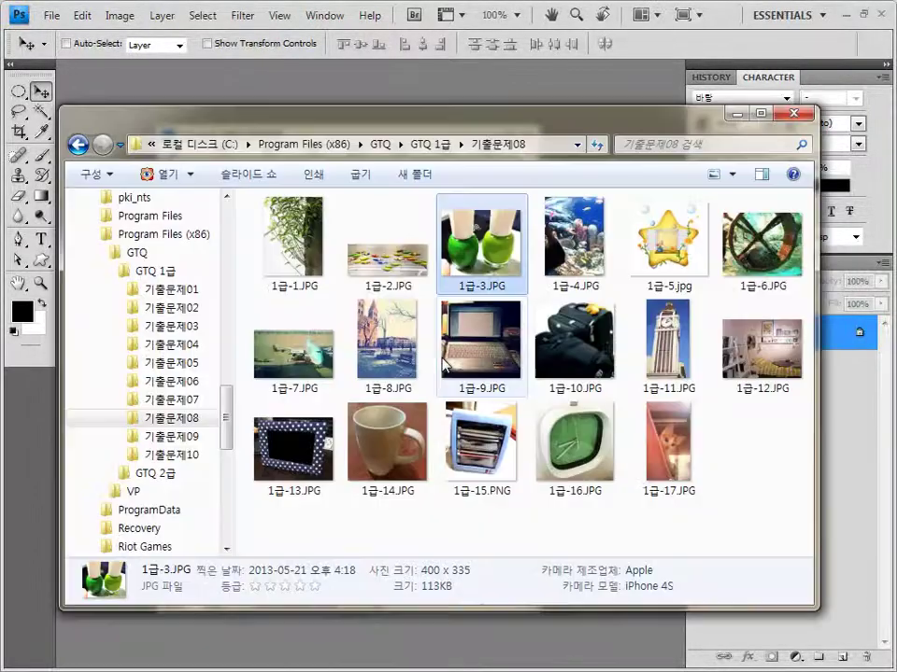
left_click_drag(570, 241, 420, 103)
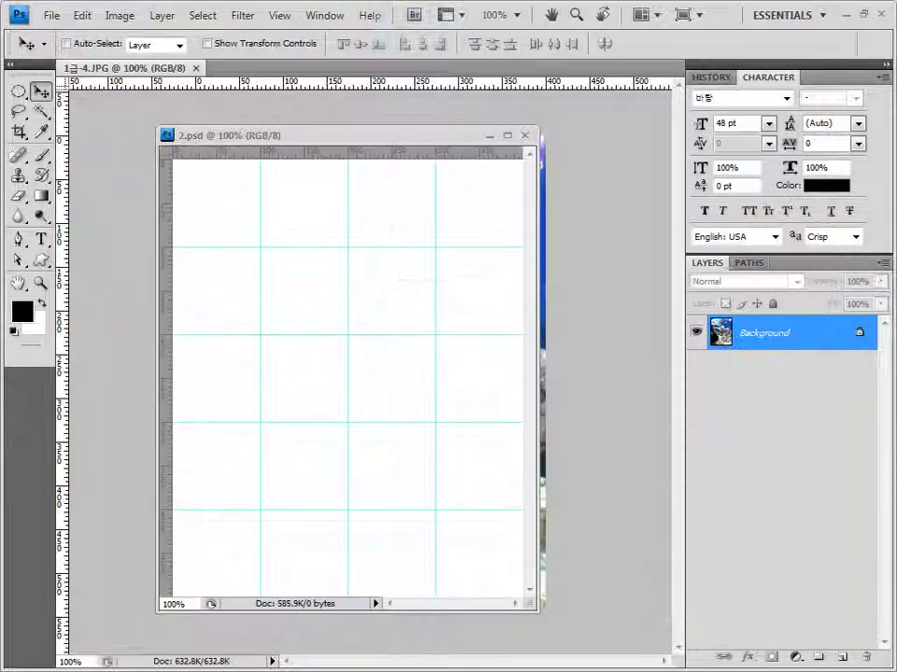
left_click_drag(97, 61, 97, 136)
key("ctrl+a")
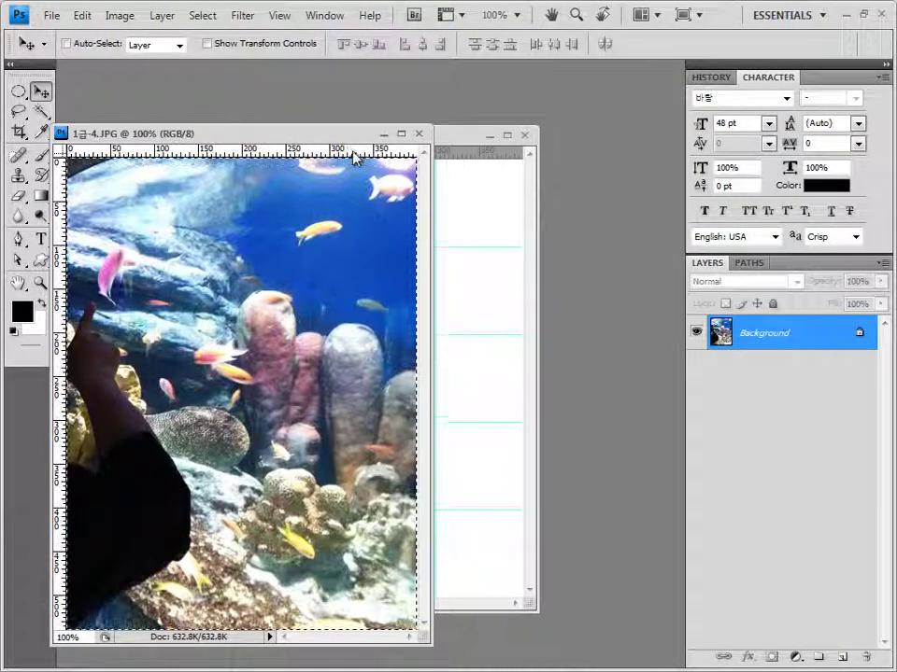
left_click(419, 133)
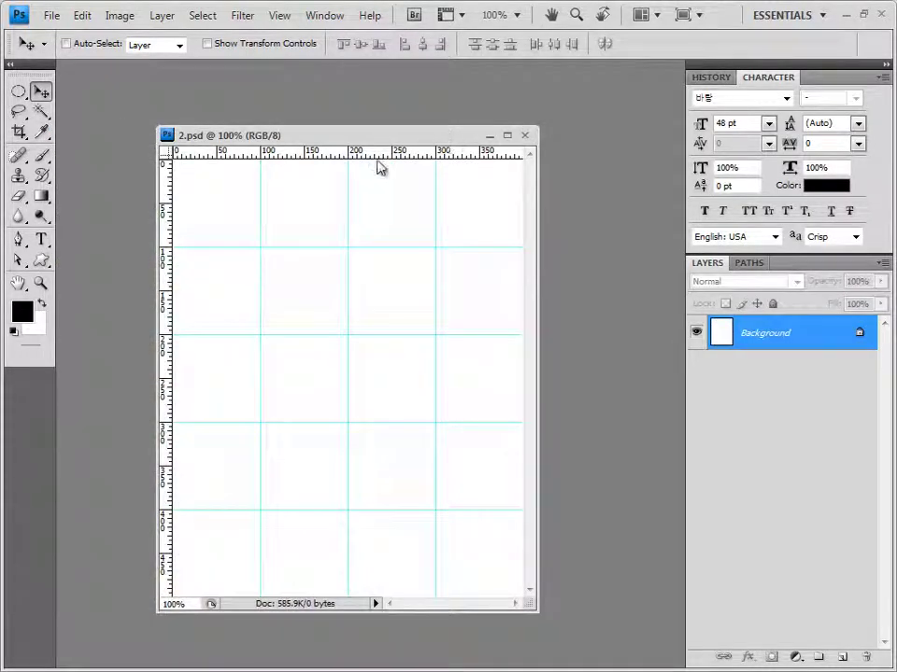
key("ctrl+v")
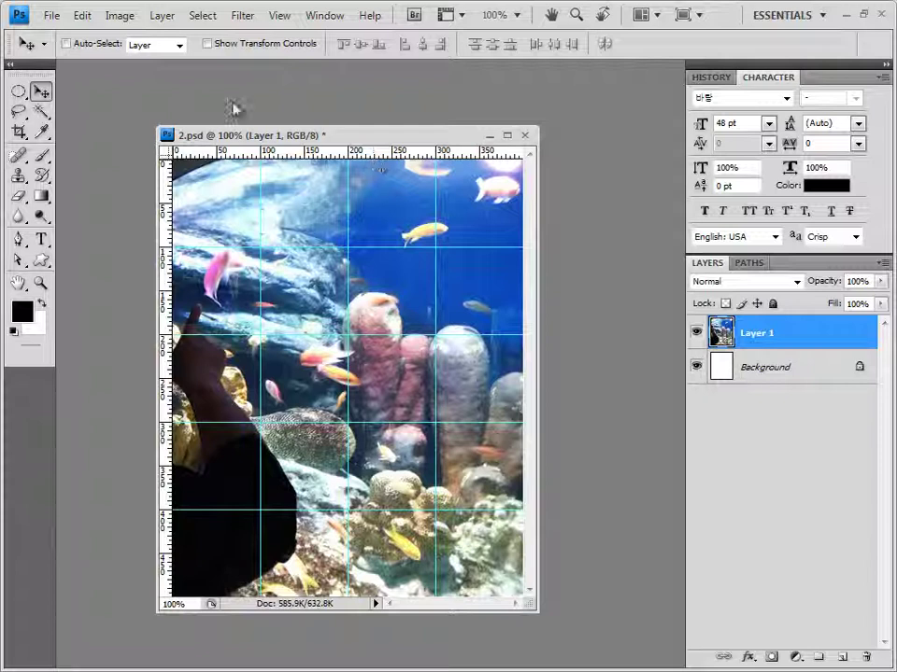
- Apply the Dry Brush artistic filter to the aquarium photo layer
left_click(249, 18)
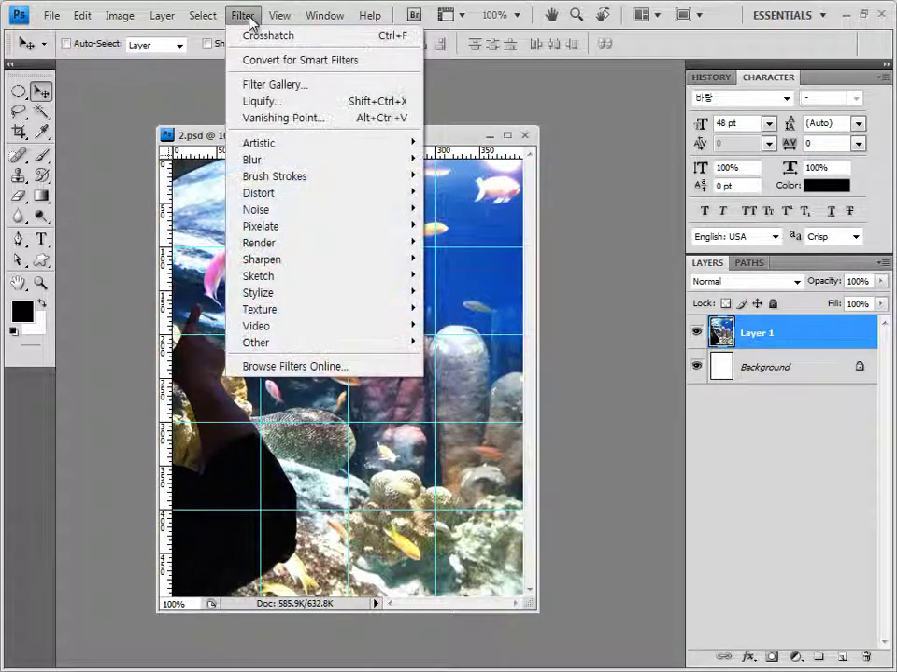
mouse_move(299, 148)
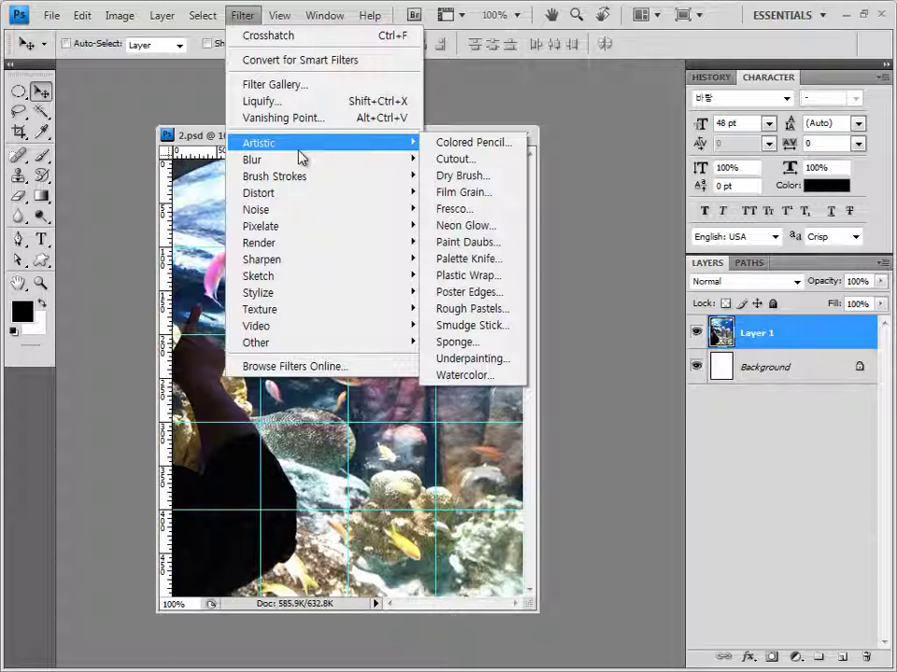
left_click(474, 176)
left_click(785, 50)
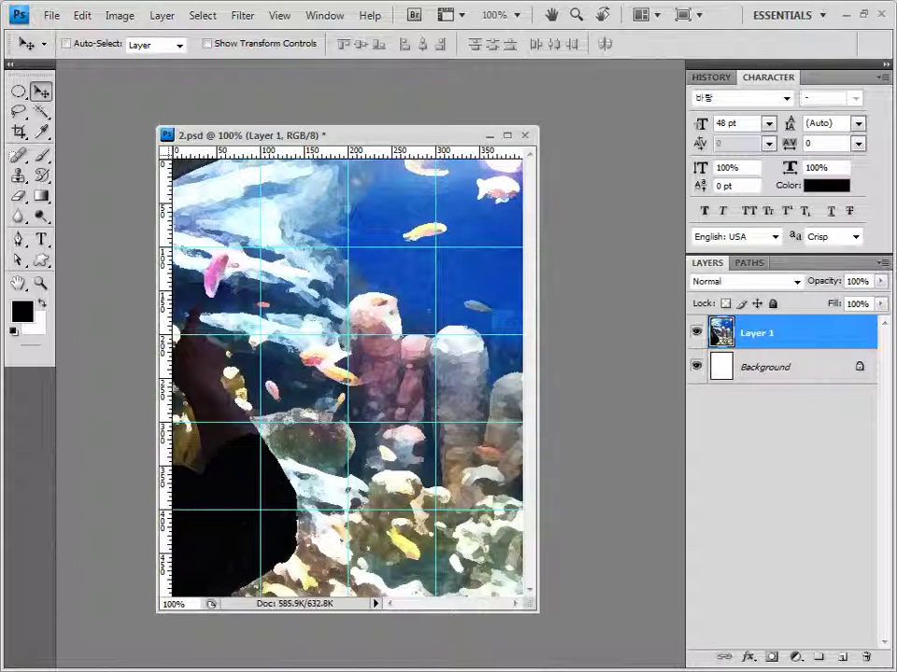
- Open 1급-5.jpg from the 기출문제08 folder and float it in its own window beside 2.psd
key("alt+Tab")
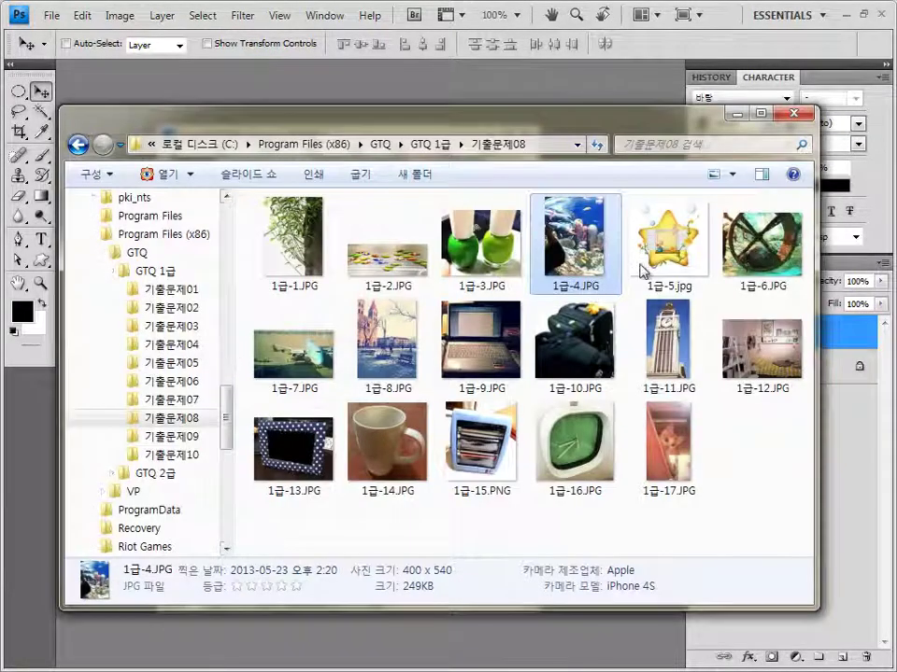
left_click_drag(686, 261, 399, 187)
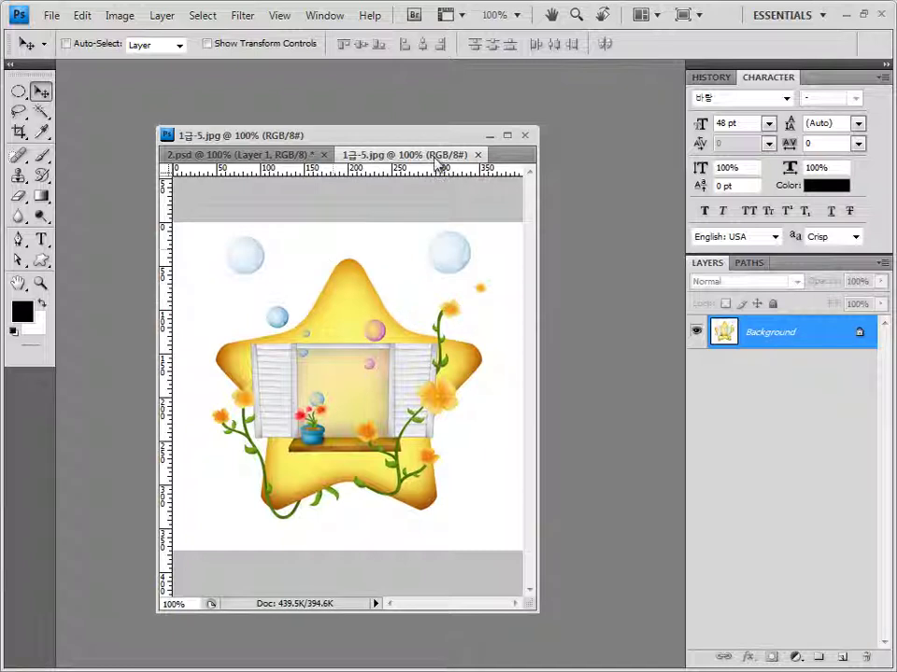
left_click_drag(435, 157, 520, 74)
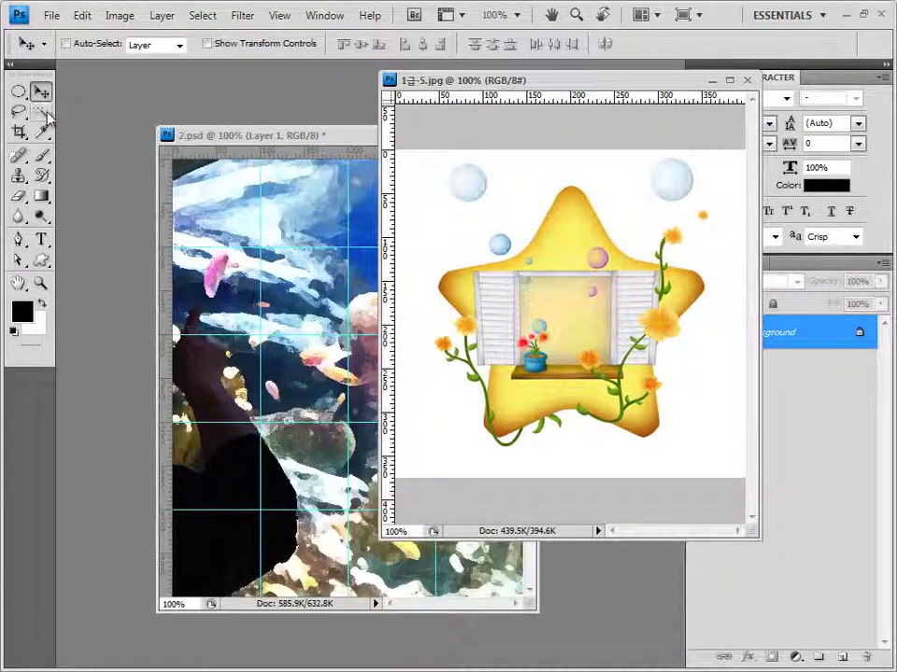
- Select the white background around the star with the Magic Wand at tolerance 10, adding the enclosed white gap beside the vine
left_click_drag(42, 112, 114, 130)
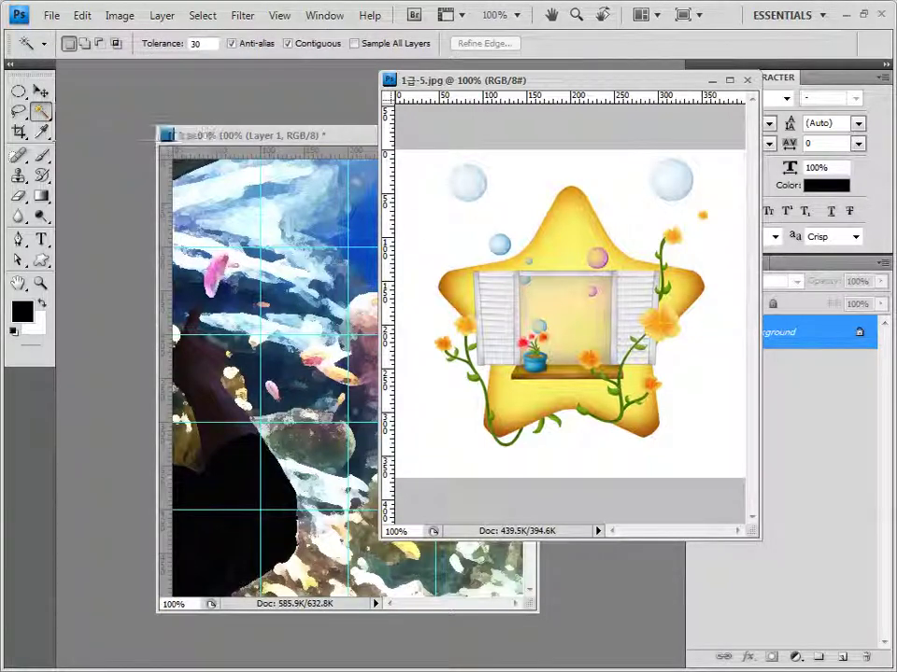
left_click(430, 224)
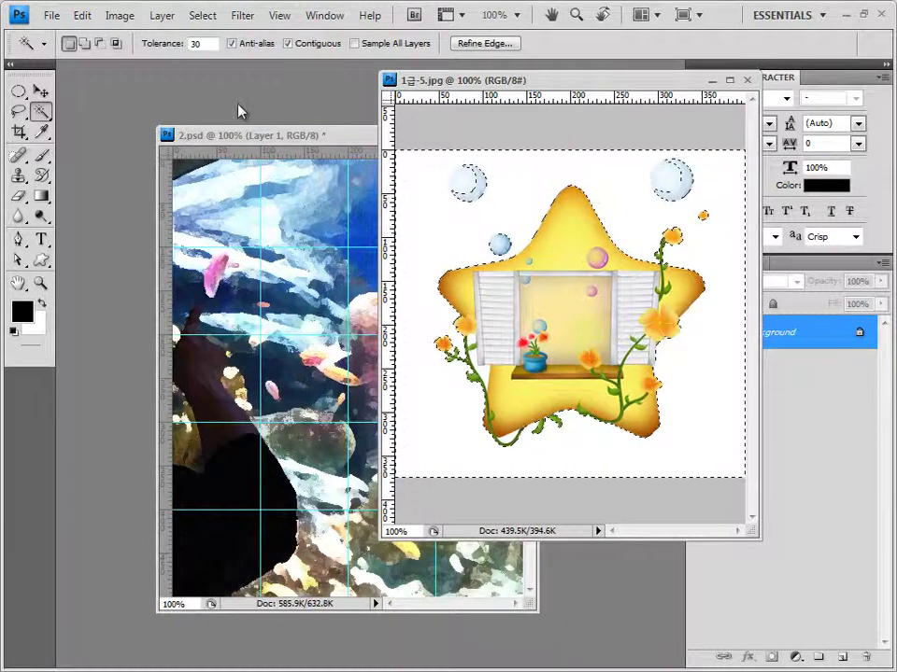
double_click(198, 43)
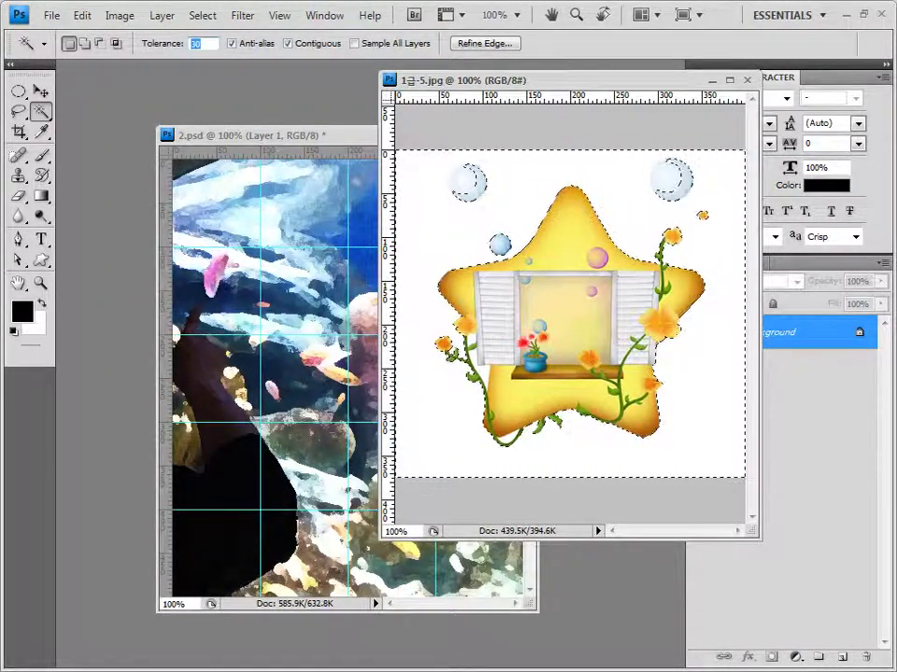
type("10")
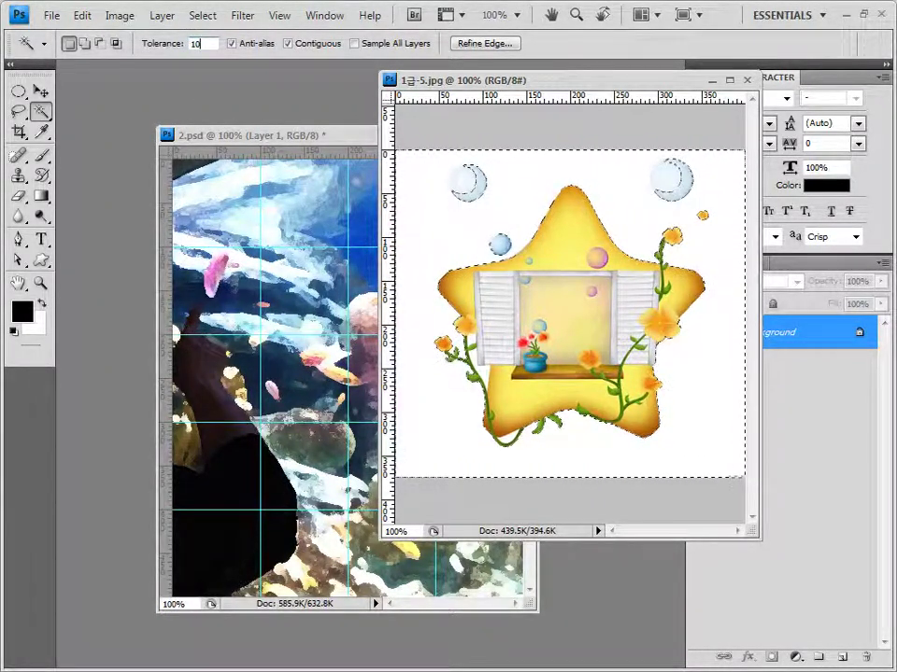
key("ctrl+d")
left_click(435, 229)
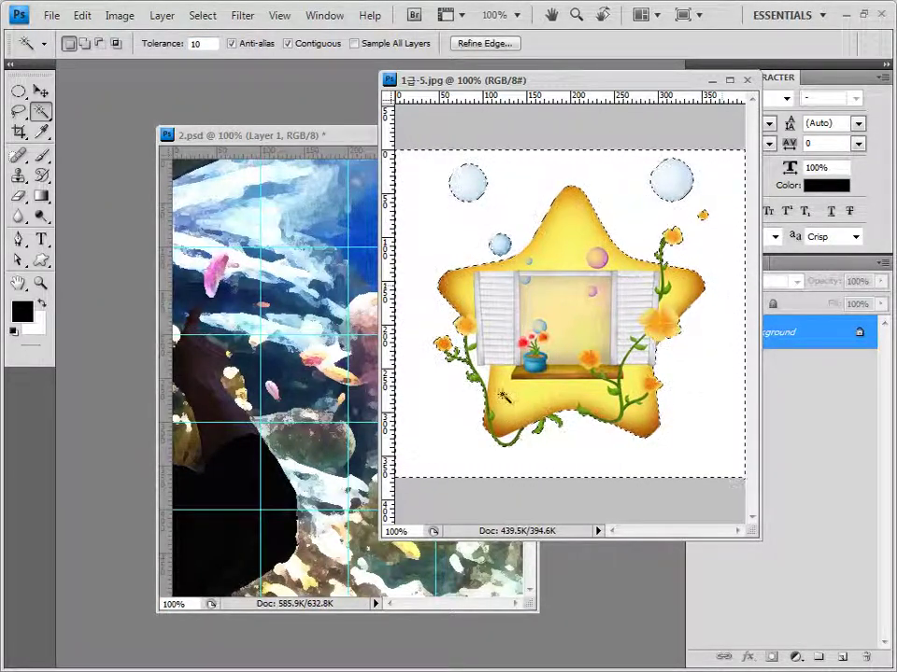
key("shift")
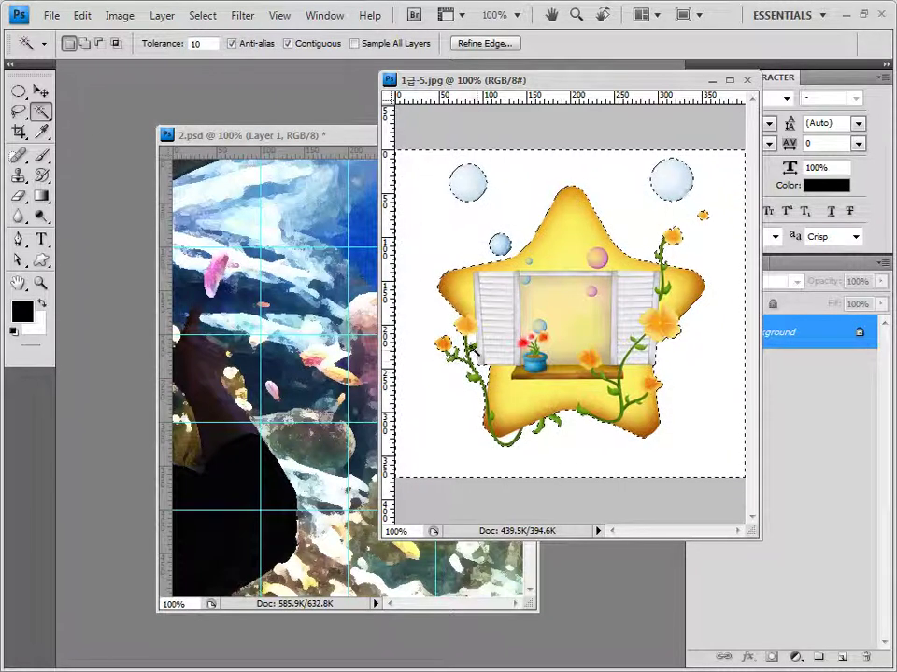
left_click(467, 353, "shift")
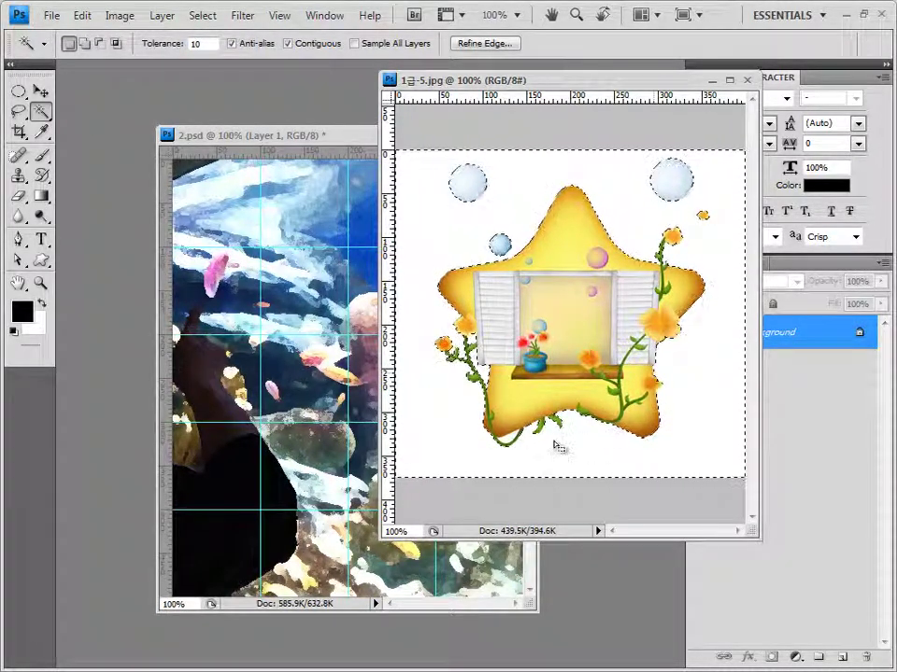
key("shift")
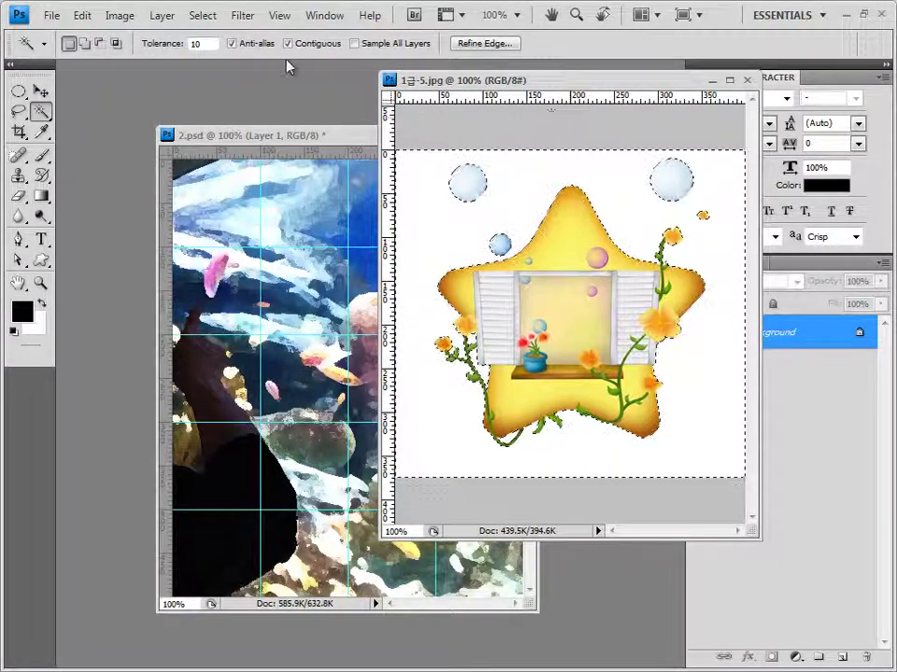
- Invert the selection to copy the star artwork with its bubbles and flowers, and close 1급-5.jpg
left_click(202, 15)
left_click(221, 86)
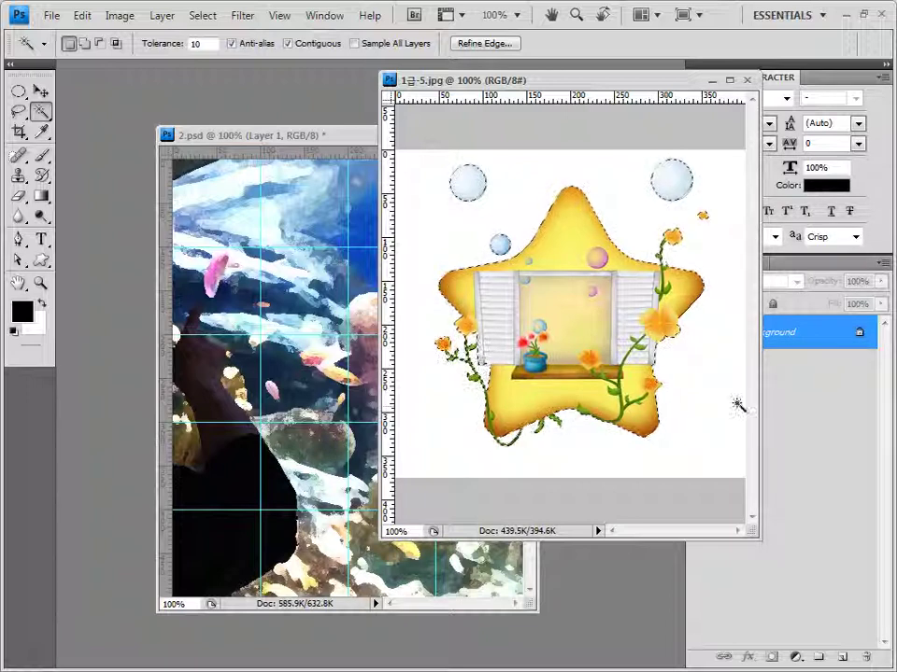
key("ctrl+d")
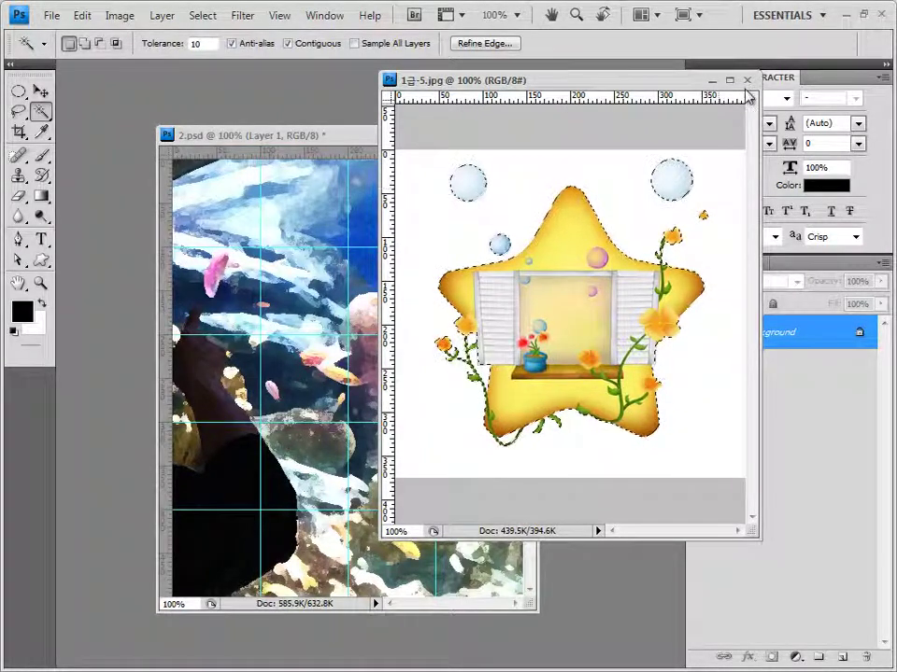
key("ctrl+w")
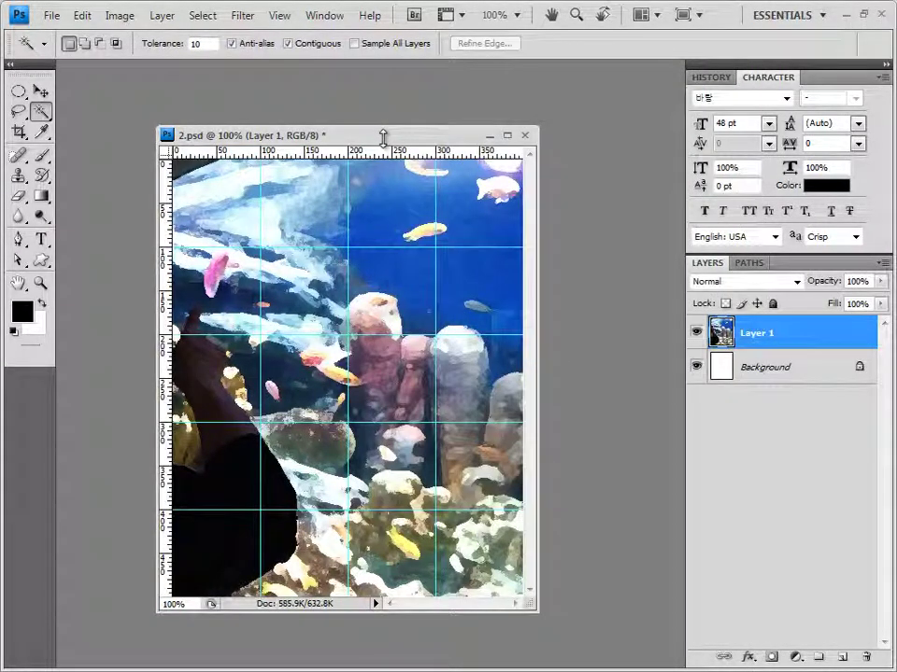
- Paste the star artwork into 2.psd, scale it down and centre it at about X 282 px, Y 244 px
key("ctrl+v")
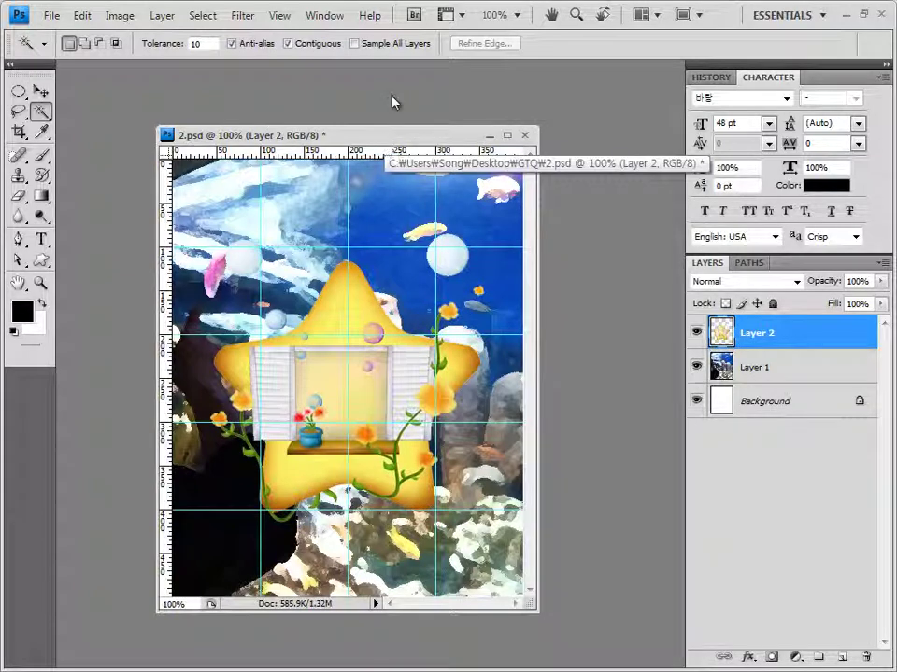
key("ctrl+t")
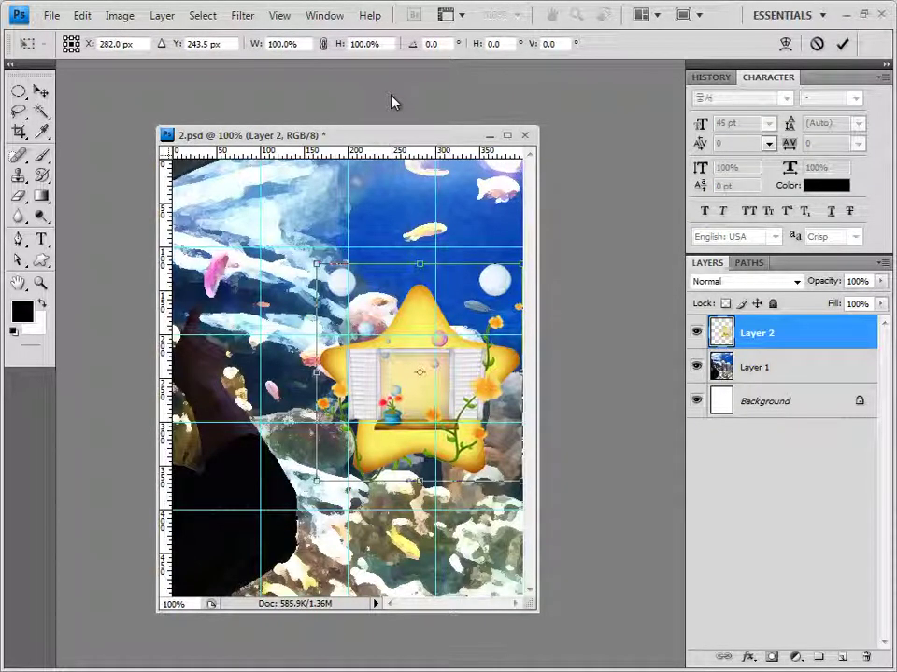
key("Return")
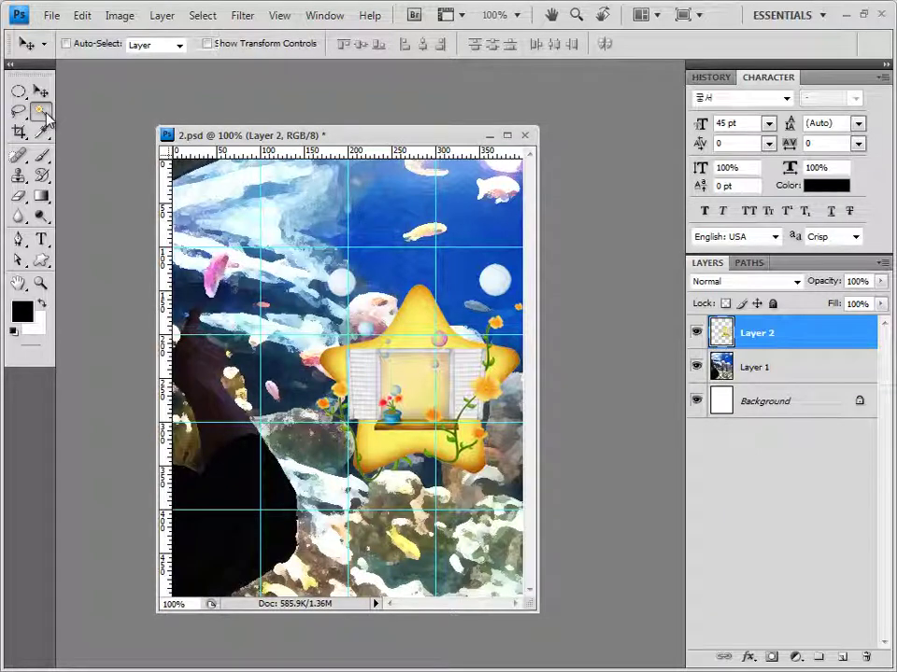
- Select the yellow area above the window and the left arm of the star with the Magic Wand, adding each area to the selection
left_click_drag(40, 110, 73, 131)
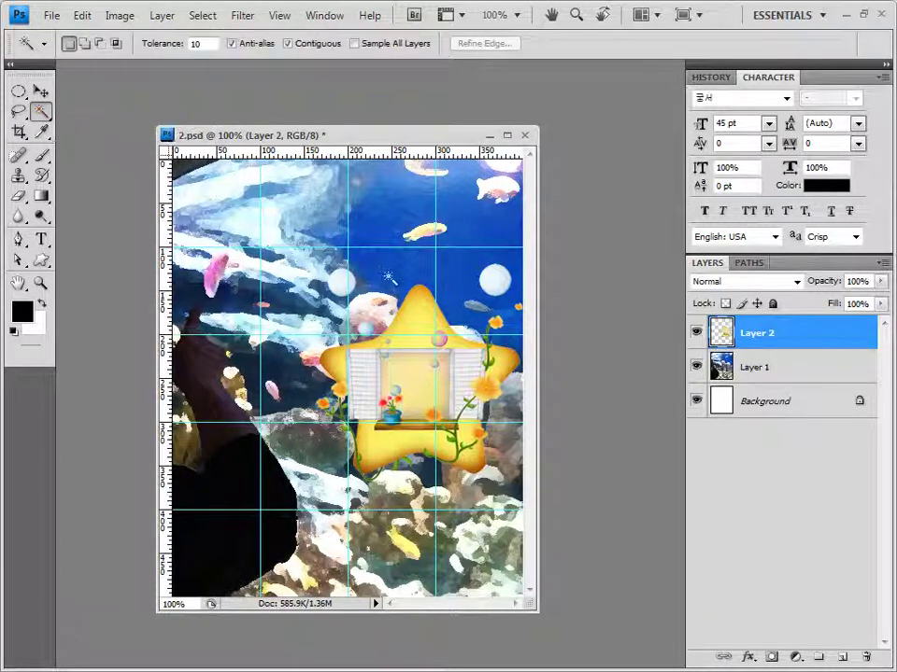
left_click(422, 343, "shift")
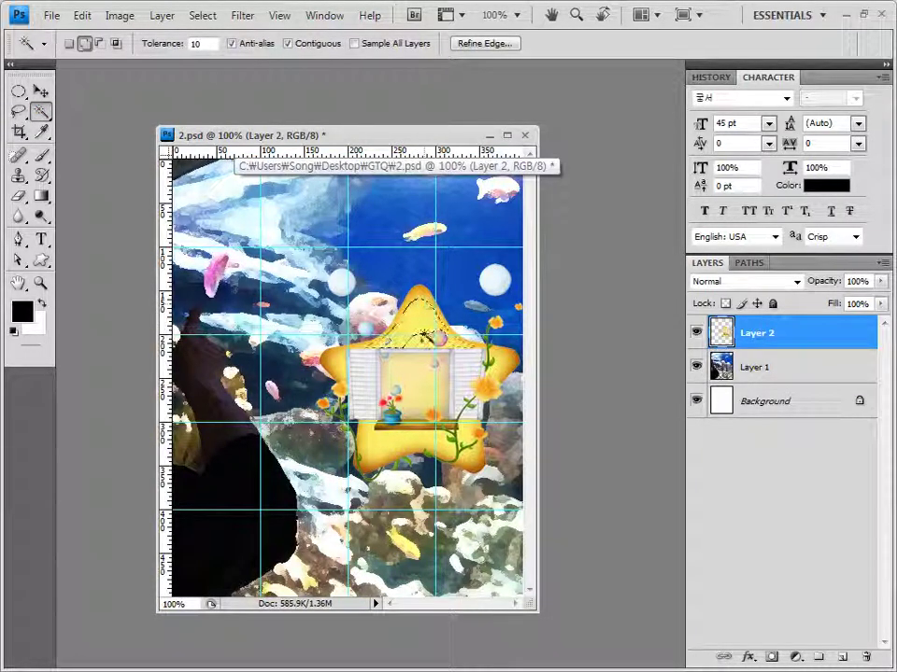
left_click(432, 327, "shift")
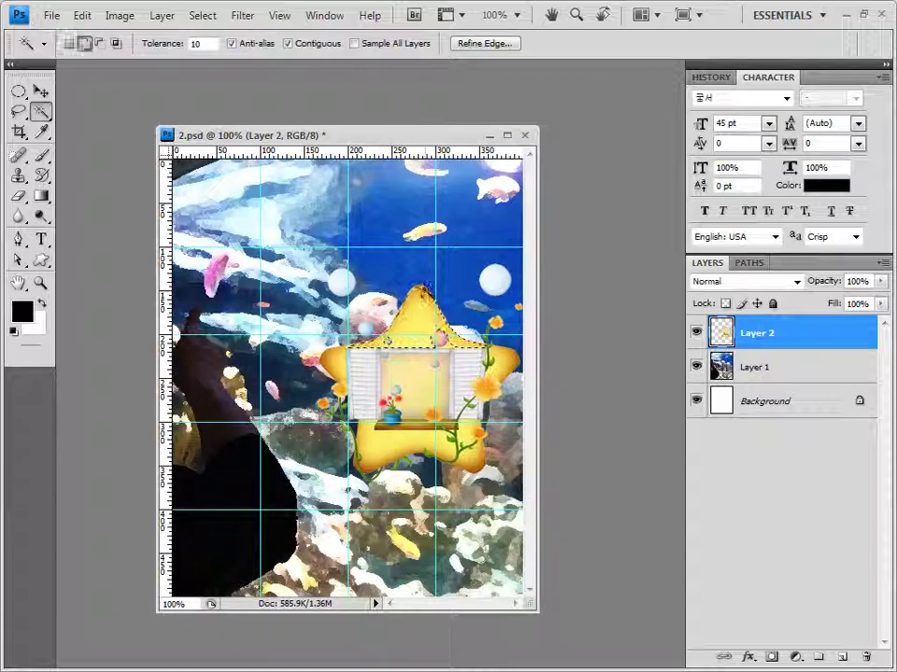
left_click(342, 353, "shift")
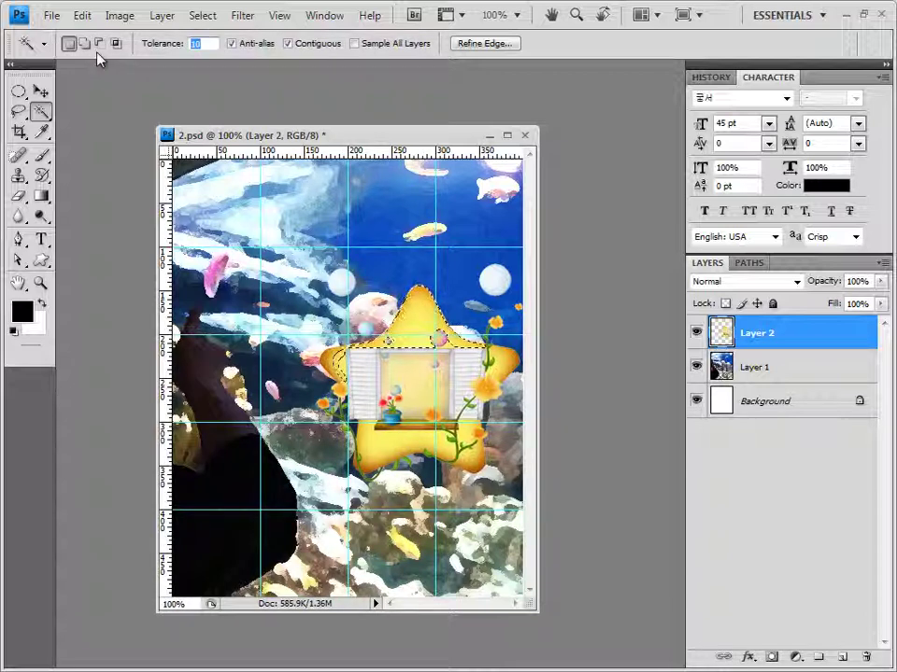
- Raise the Magic Wand tolerance to 15 and then 25, adding the remaining yellow parts of the star body to the selection
type("15")
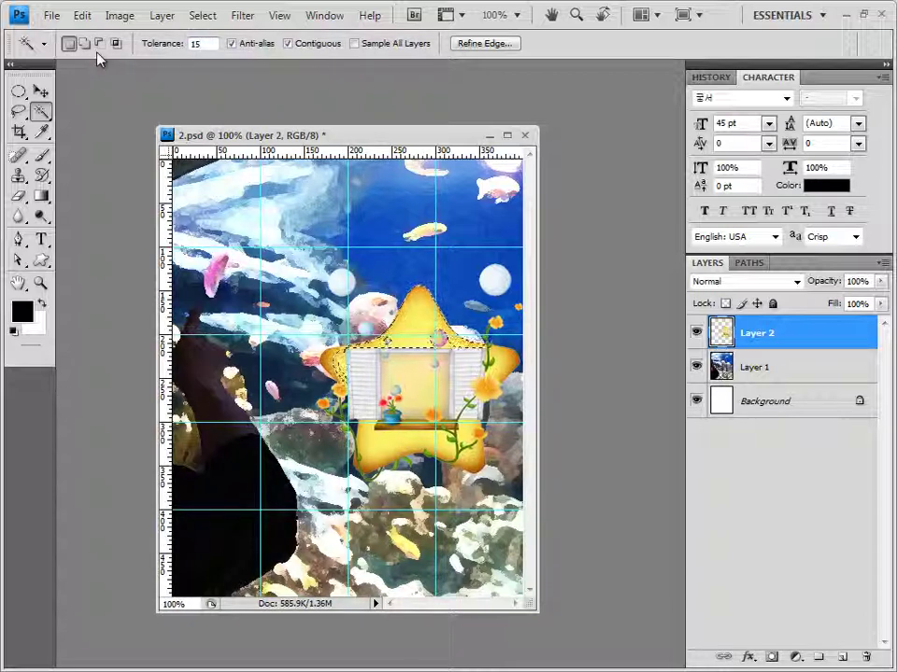
left_click(84, 43)
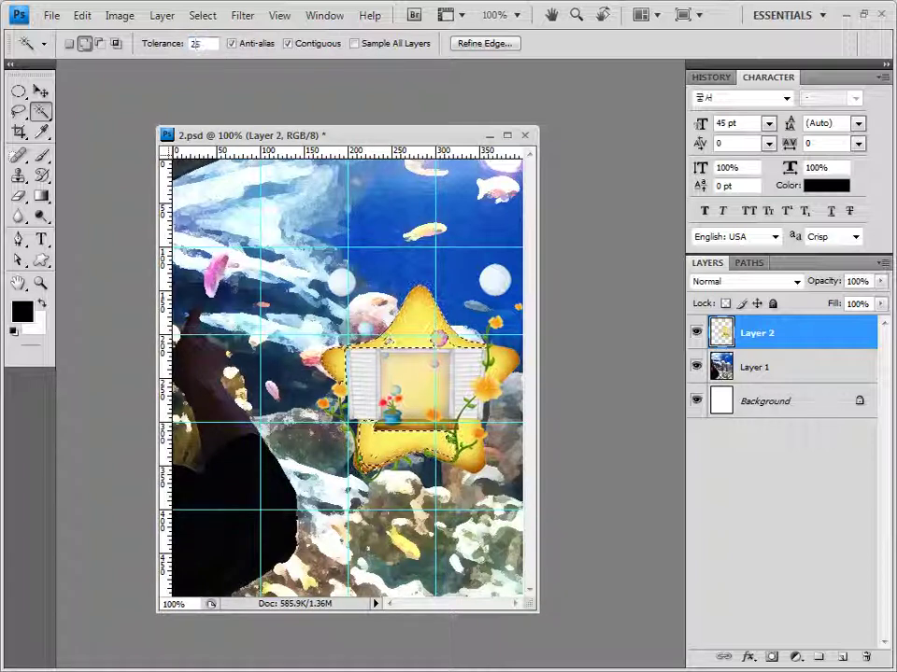
left_click(476, 458)
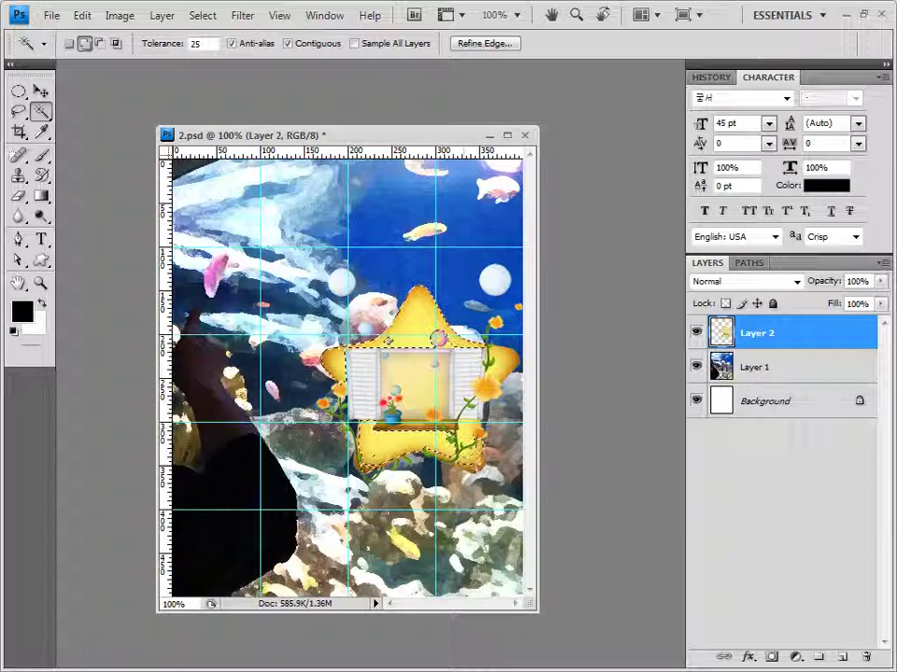
left_click(471, 435, "shift")
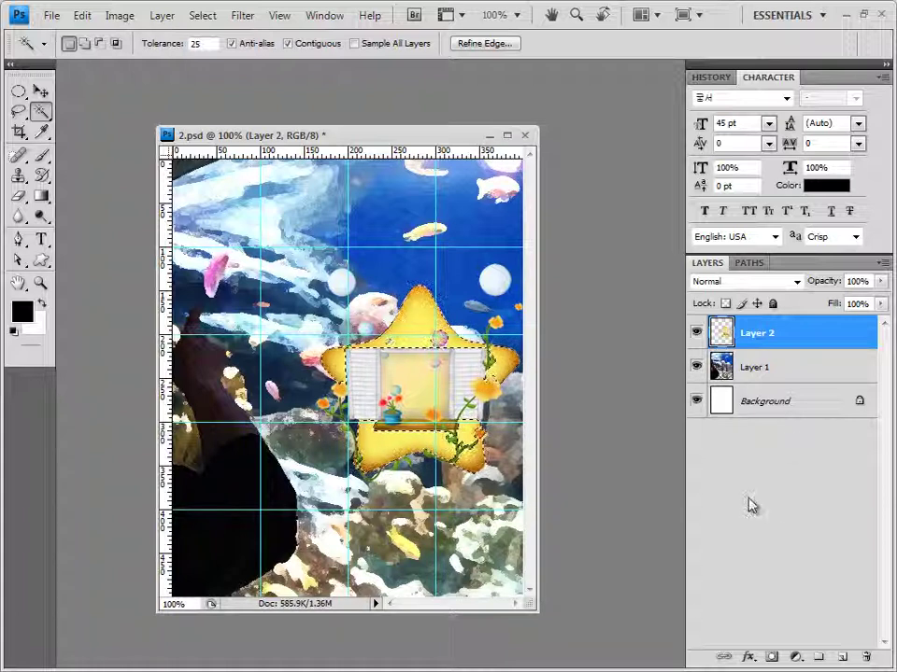
- Recolour the selected star red with a Hue/Saturation adjustment layer using Colorize, Hue 360 and Saturation 80
left_click(792, 659)
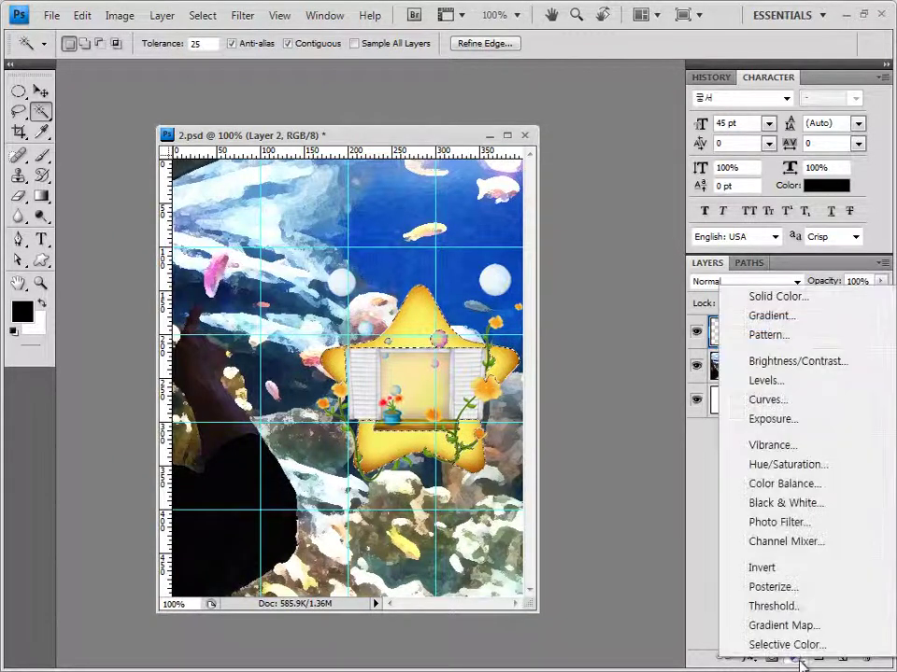
left_click(805, 474)
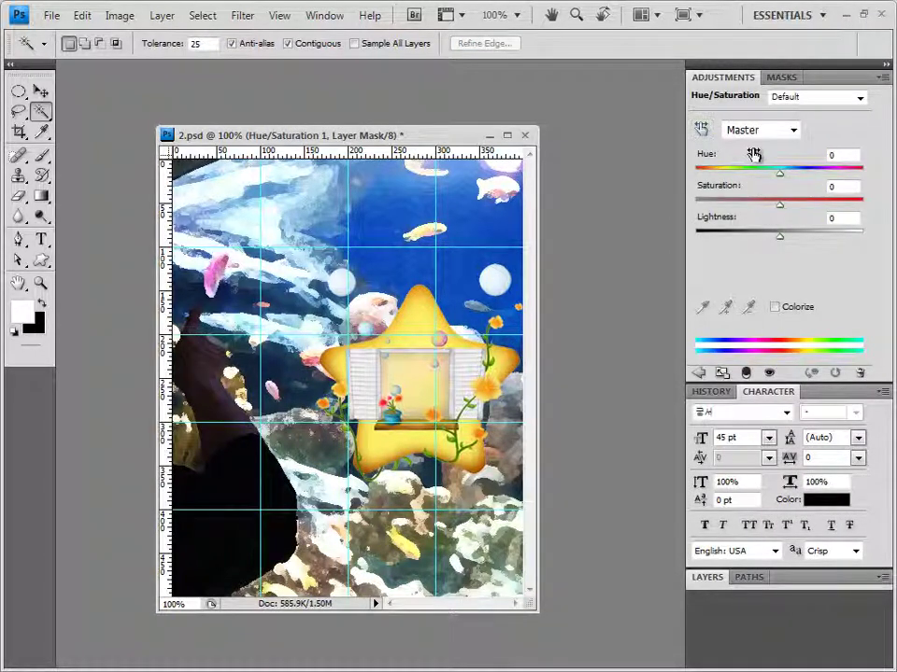
left_click(775, 307)
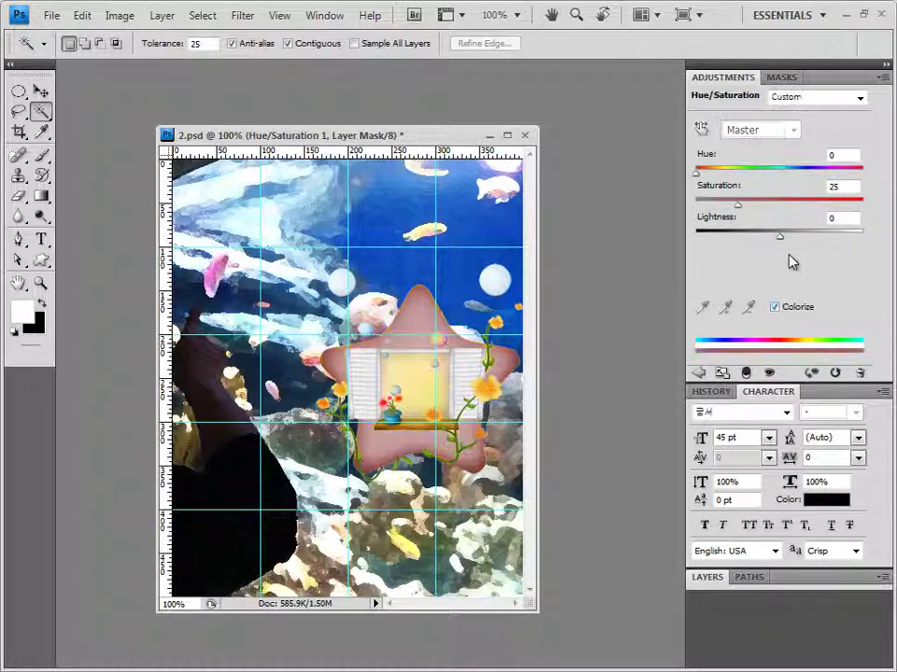
left_click(844, 156)
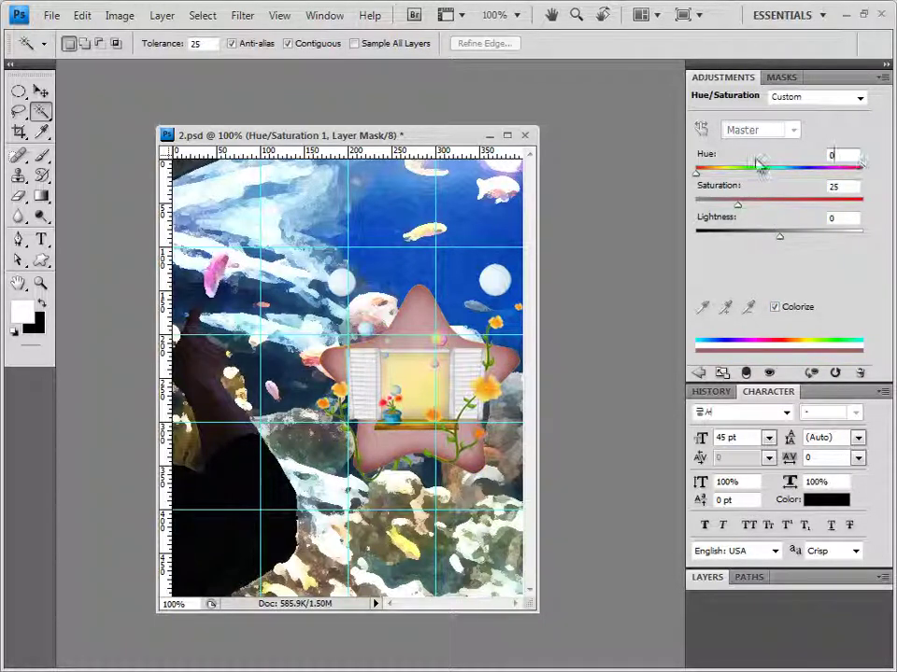
type("360")
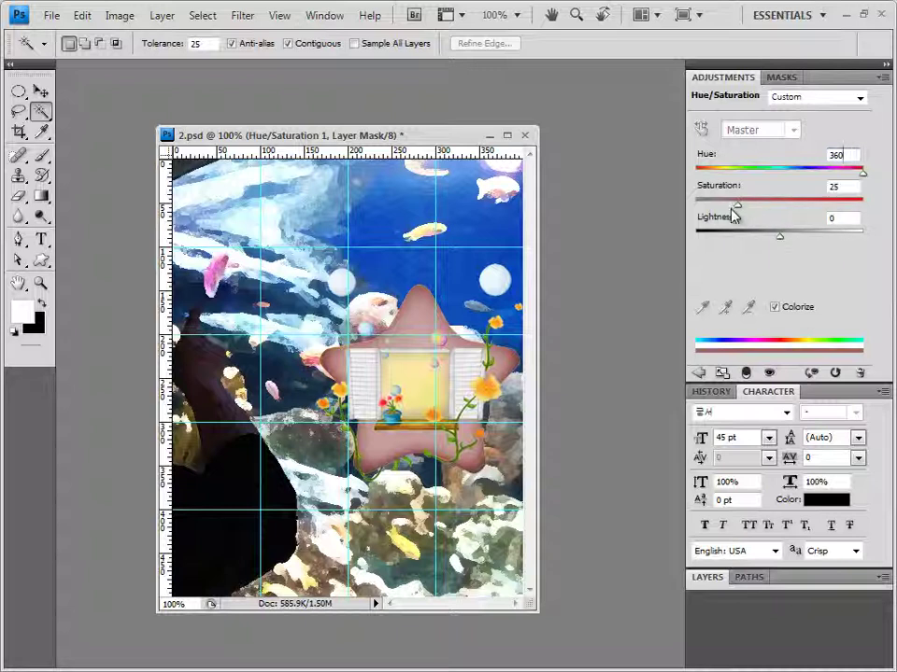
left_click(692, 192)
type("80")
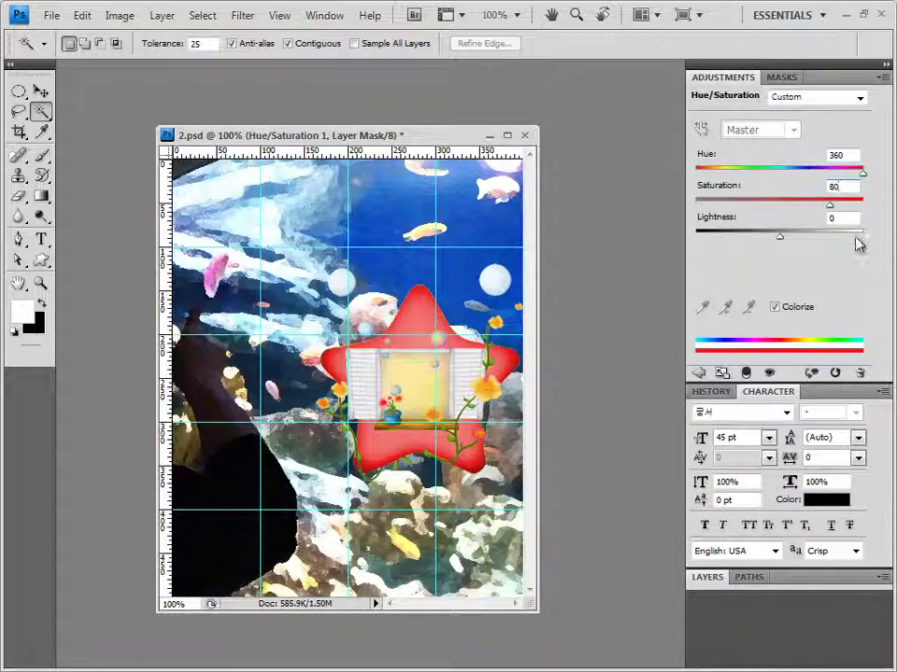
- Close the Adjustments group and expand the collapsed layer list
left_click(882, 78)
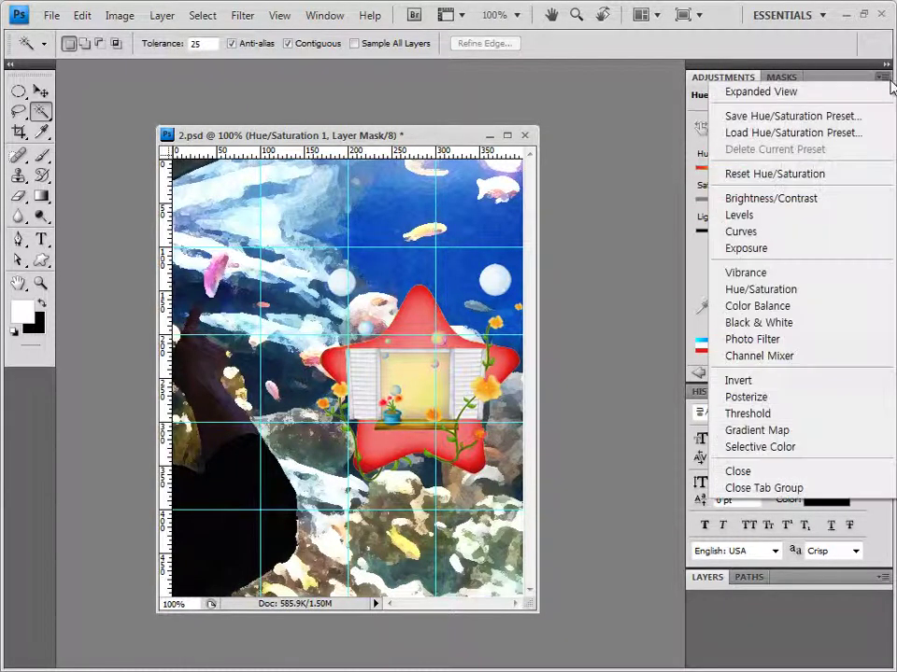
left_click(853, 493)
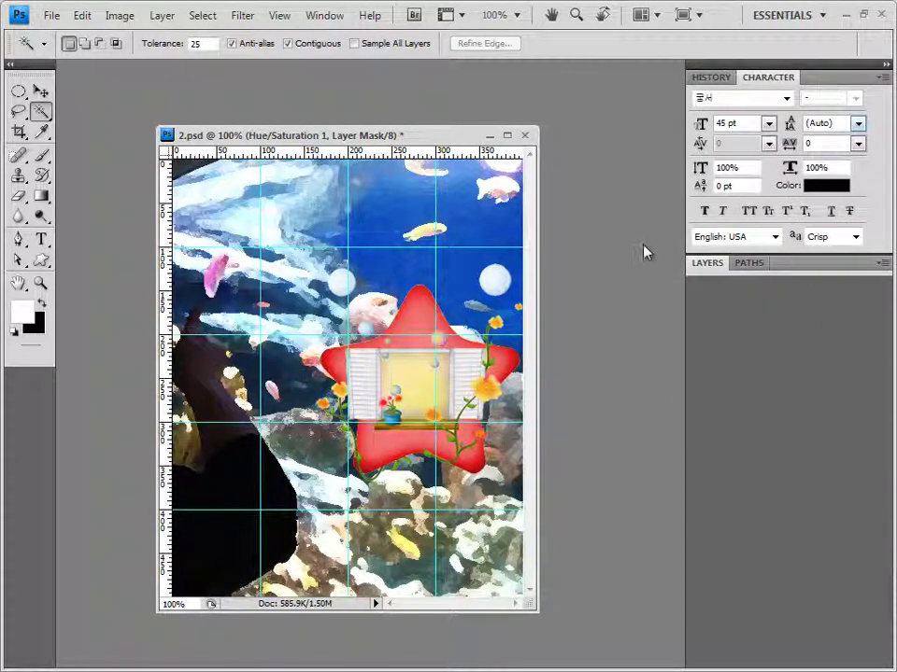
double_click(801, 271)
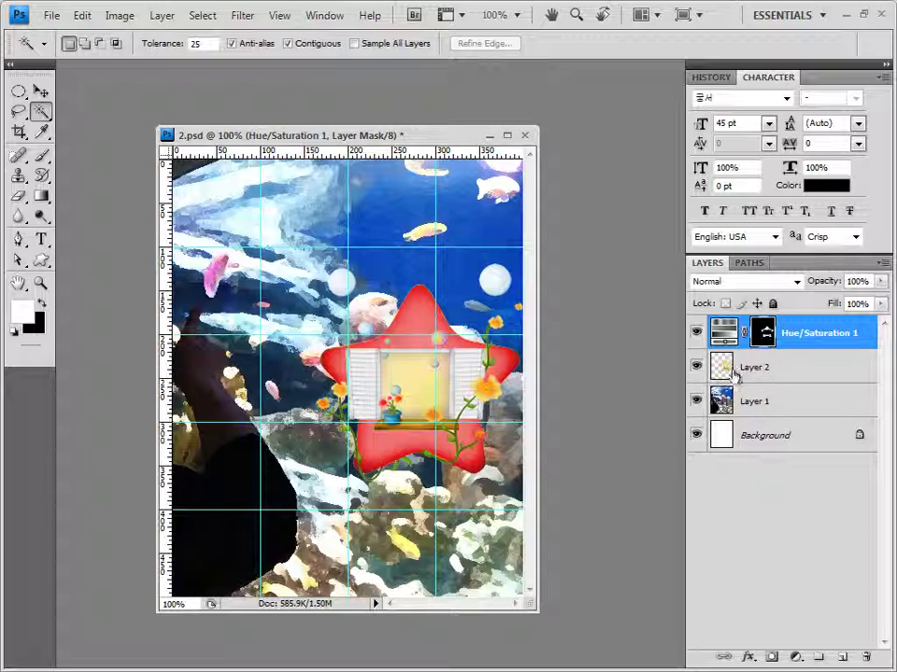
- Apply an Outer Glow with the default settings to Layer 2 and reselect the Hue/Saturation 1 layer
left_click(773, 370)
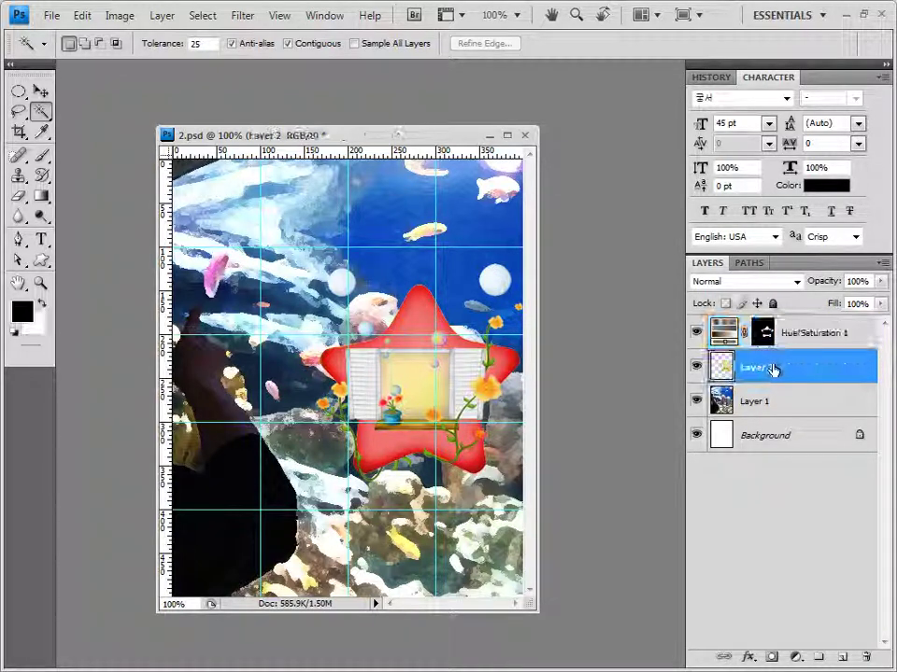
left_click(747, 658)
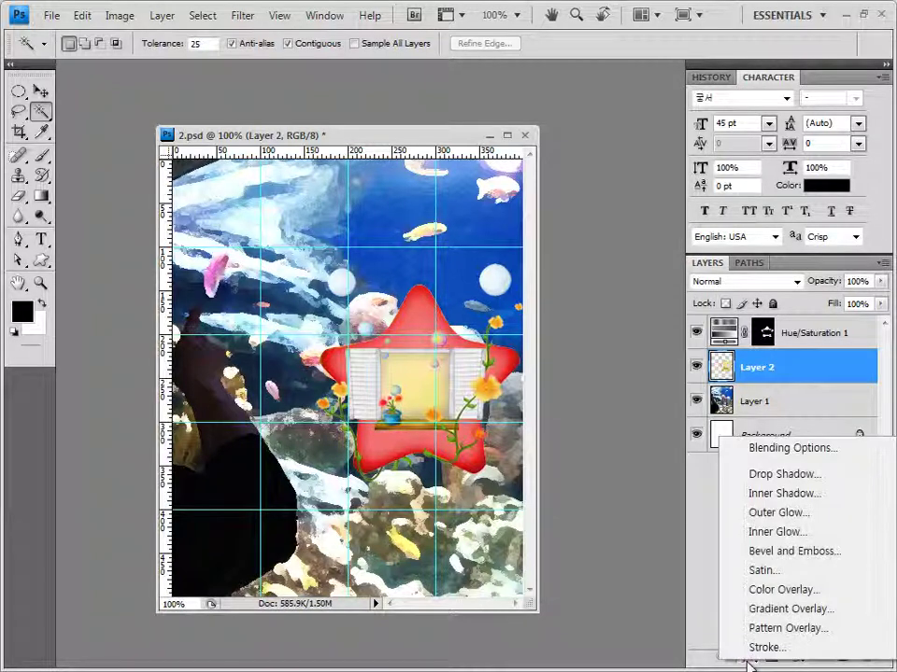
left_click(711, 308)
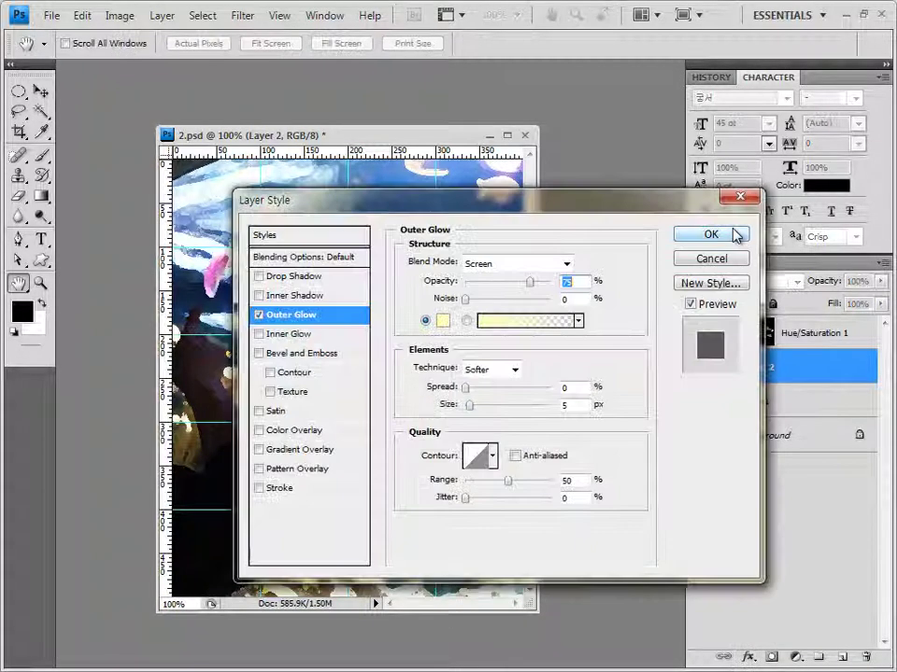
left_click(735, 234)
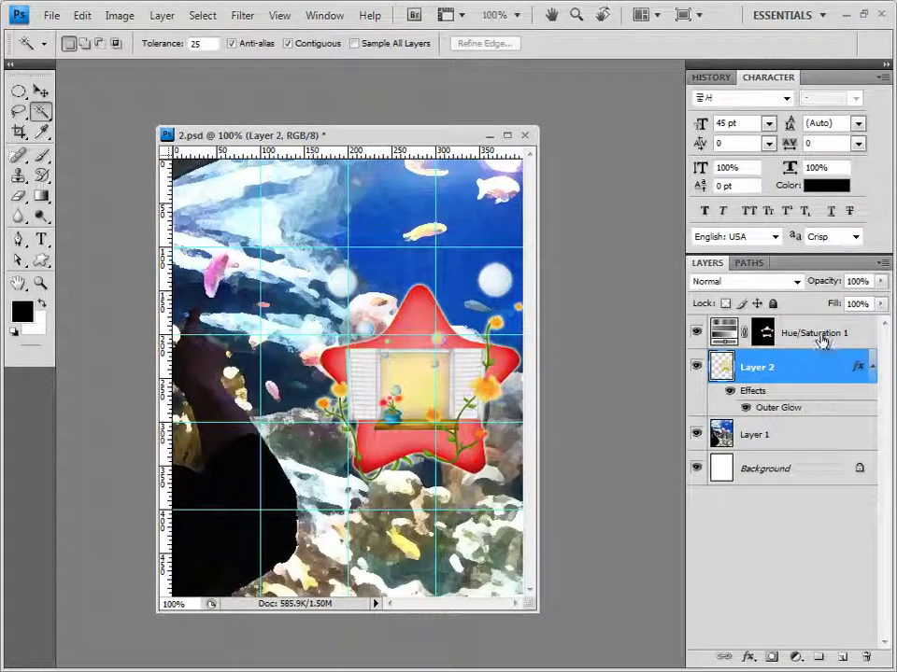
left_click(820, 333)
key("x")
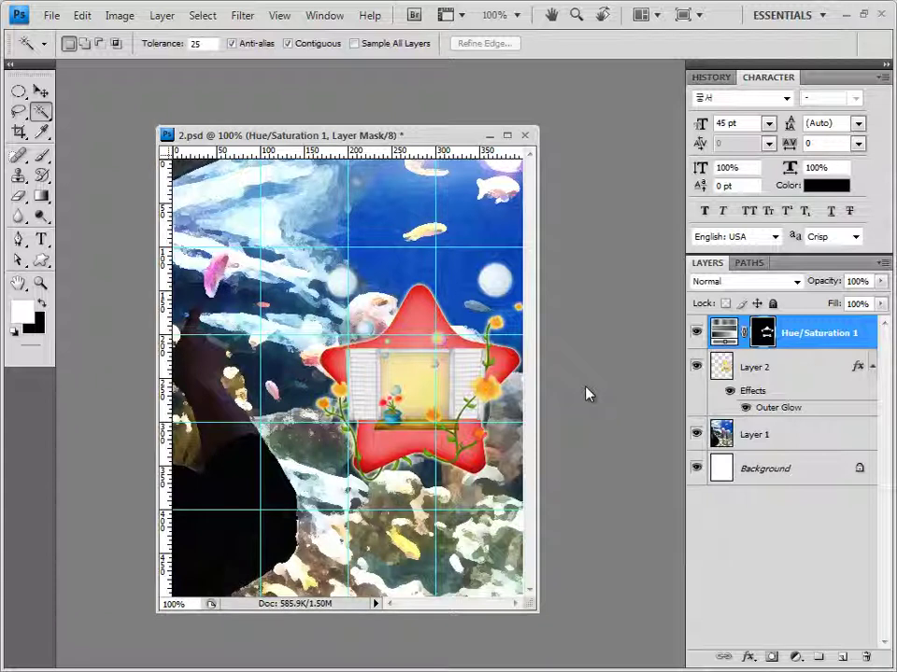
- Open 1급-6.JPG and float it in its own window over 2.psd
key("alt+Tab")
left_click_drag(738, 234, 456, 98)
key("v")
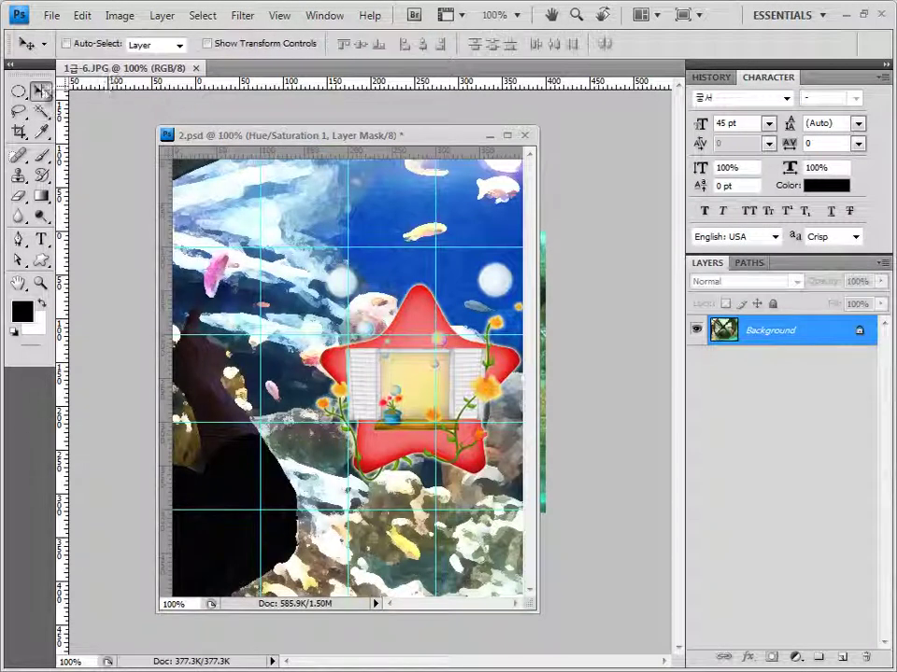
left_click_drag(88, 68, 299, 292)
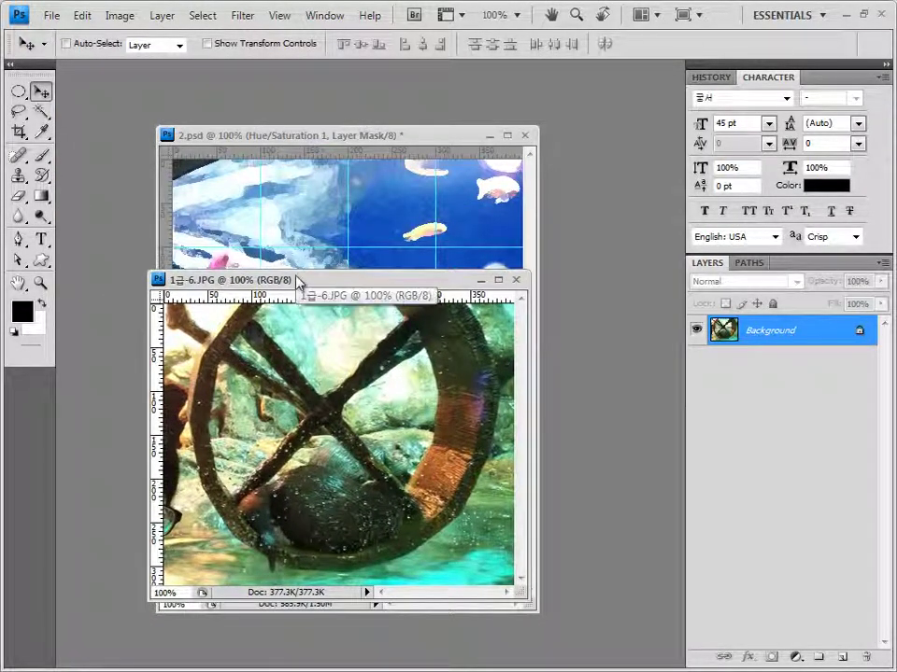
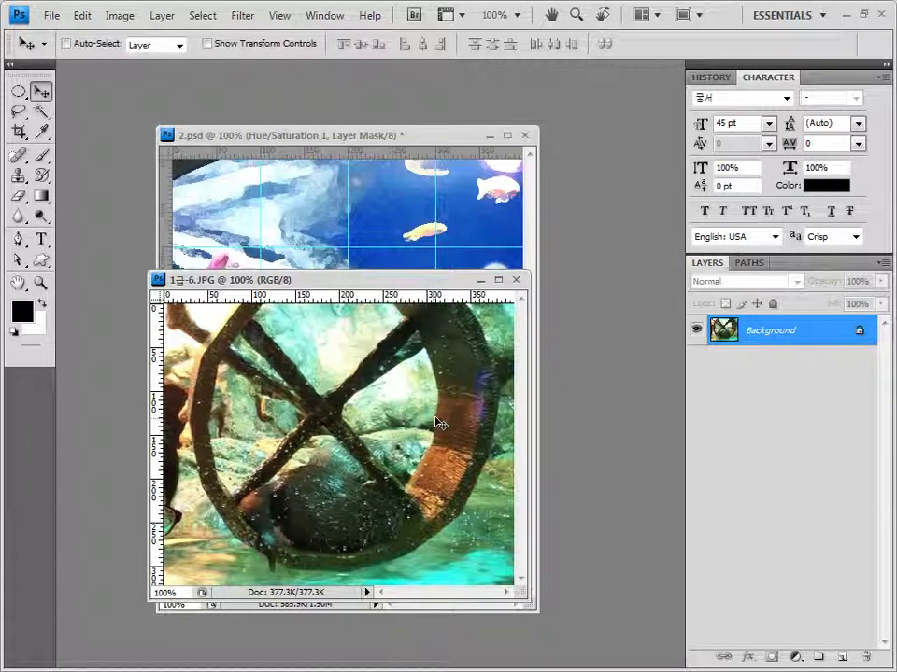
left_click_drag(436, 424, 478, 430)
left_click(25, 110)
mouse_move(25, 111)
left_mouse_down()
mouse_move(74, 131)
mouse_move(147, 130)
left_mouse_up()
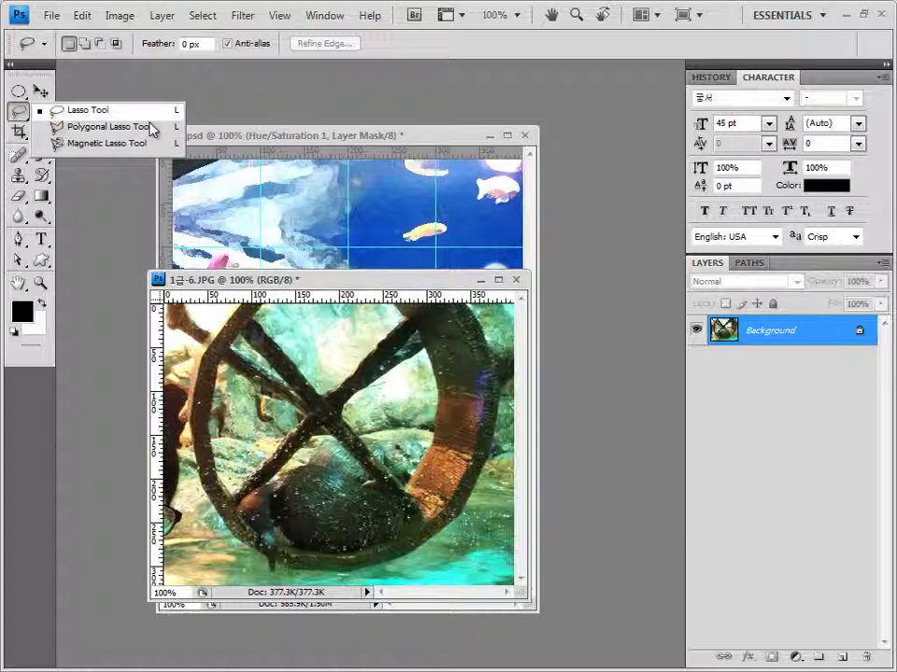
key("ctrl+Tab")
left_click(17, 93)
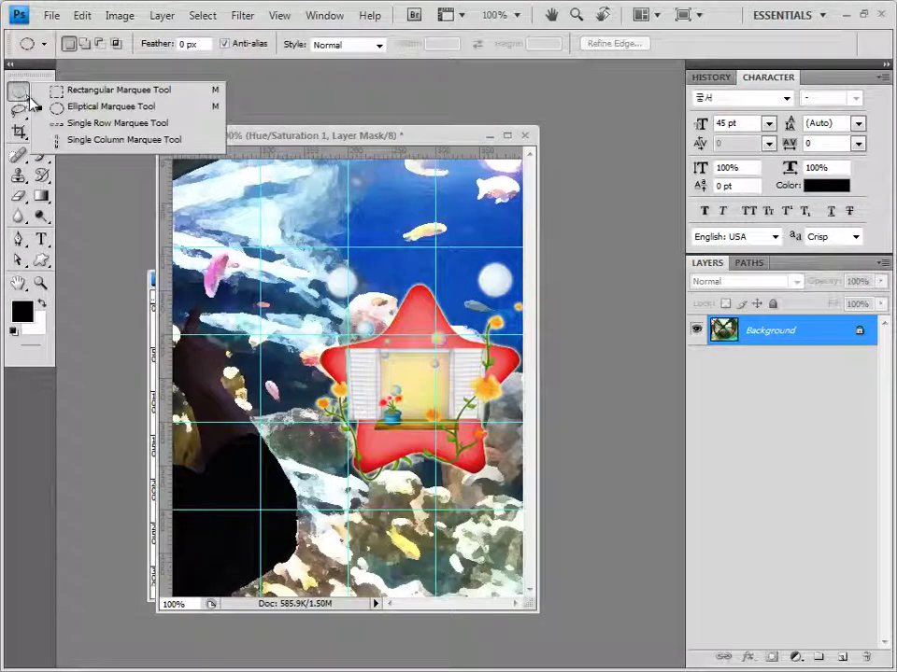
- Rearrange the 2.psd and 1급-6.JPG windows so they are offset, with 1급-6.JPG in front
left_click(310, 136)
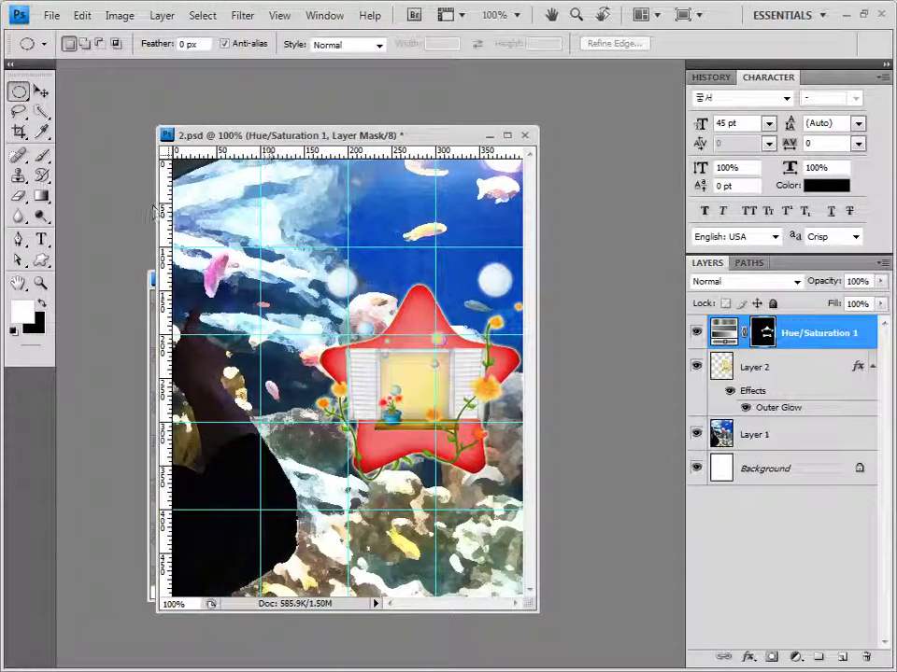
left_click_drag(310, 136, 392, 133)
left_click(312, 280)
left_click_drag(312, 279, 267, 206)
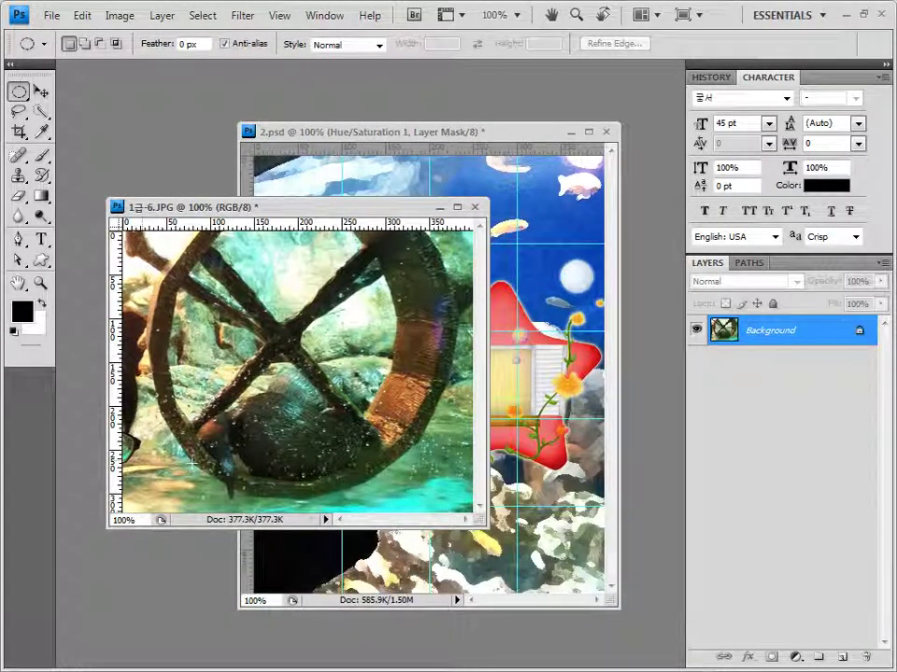
- Trace the round wheel's outer outline in 1급-6.JPG with the Polygonal Lasso to copy it, and close that image
left_click_drag(19, 111, 70, 131)
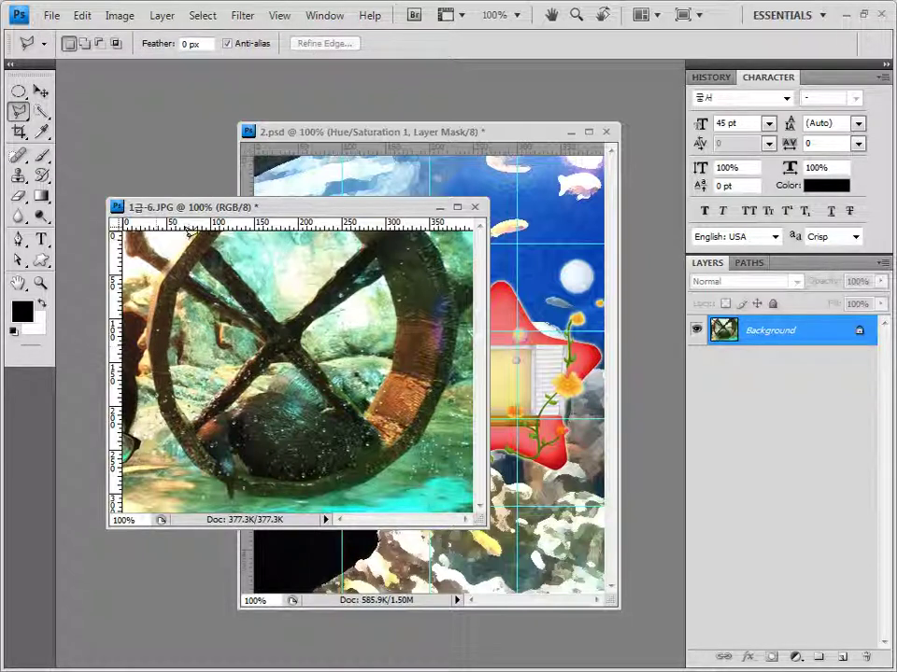
left_click_drag(492, 535, 511, 589)
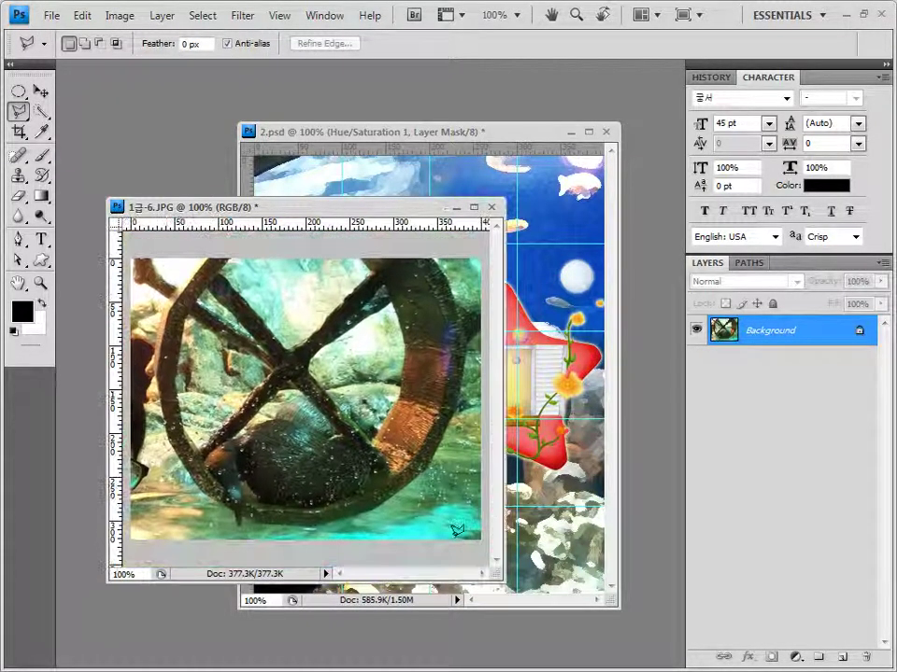
left_click(204, 258)
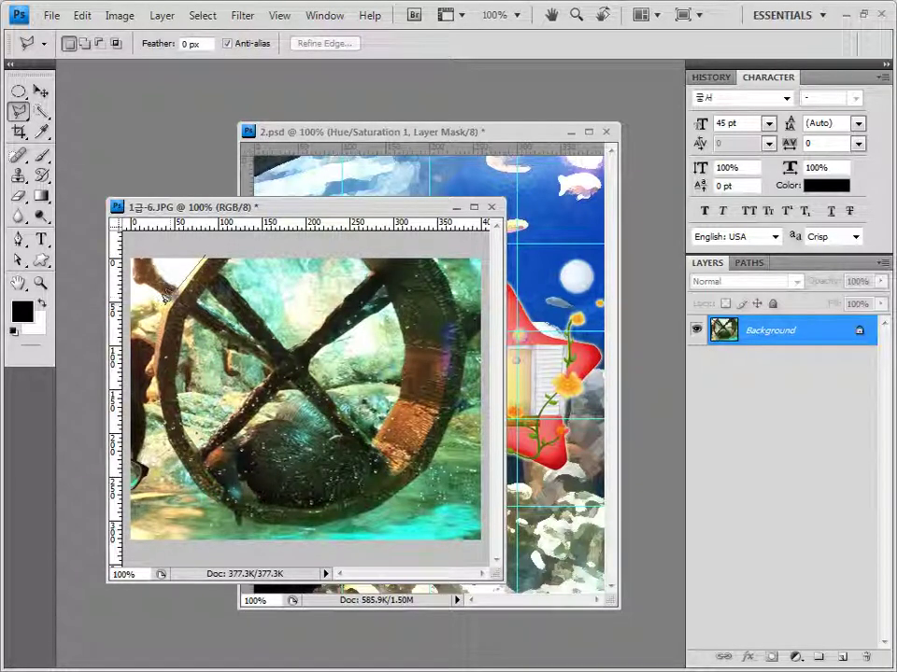
left_click(166, 304)
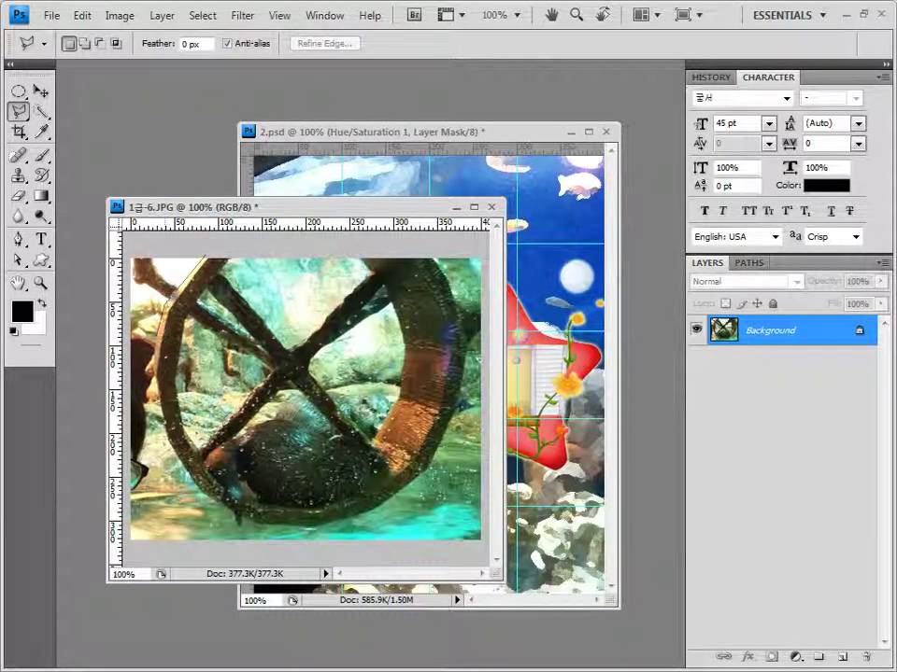
left_click(148, 388)
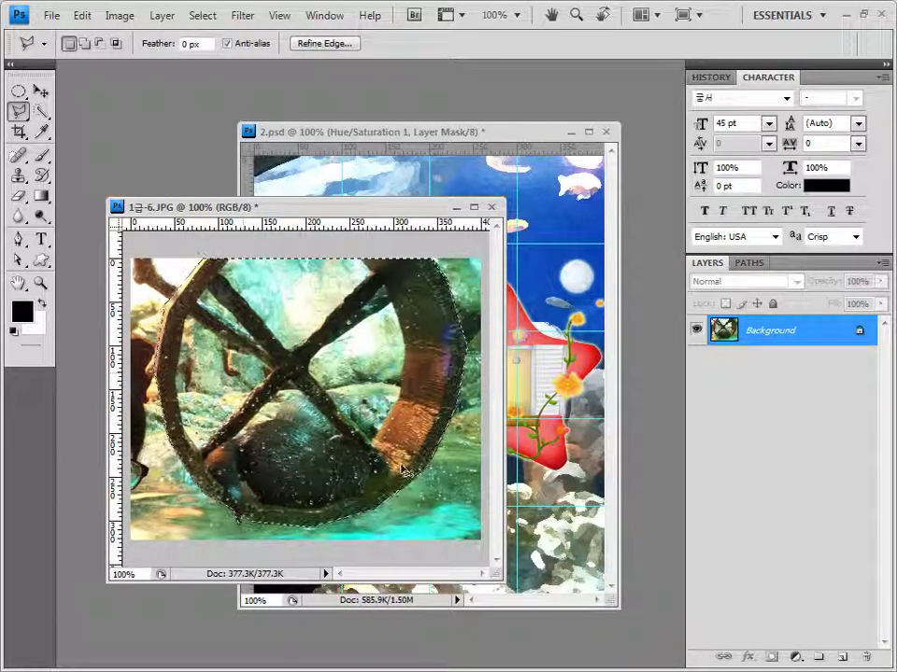
left_click(491, 206)
left_click(456, 269)
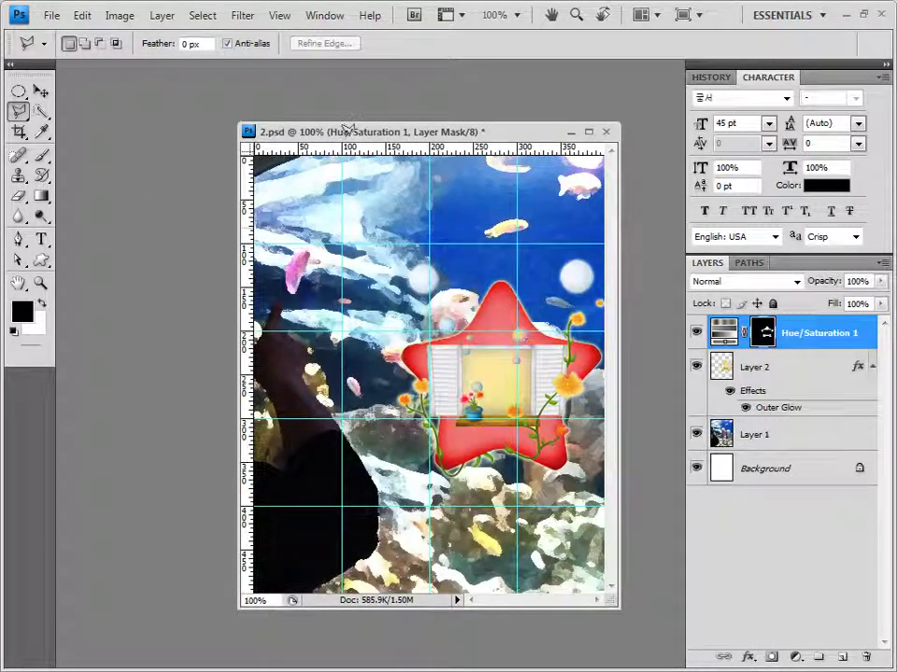
- Reposition the 2.psd window and paste the copied wheel into it as a new layer above Hue/Saturation 1
left_click_drag(363, 130, 282, 121)
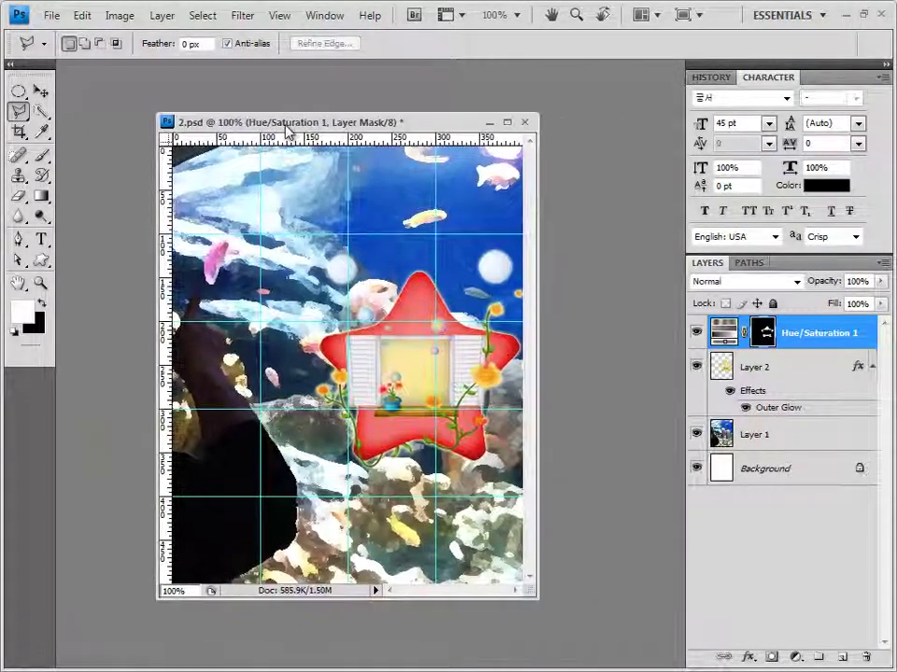
key("ctrl+v")
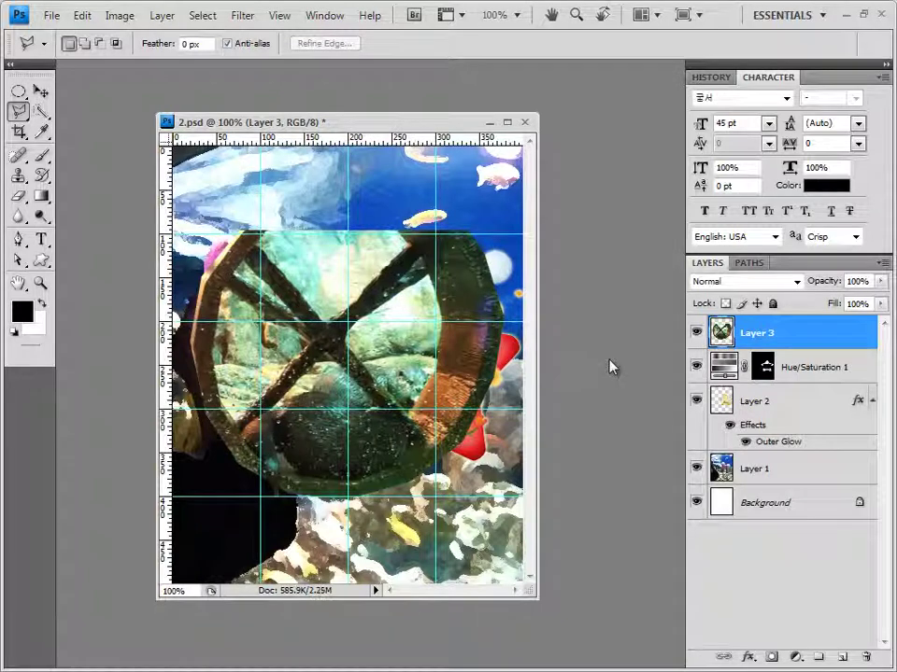
left_click(41, 91)
left_click_drag(415, 374, 405, 355)
- Scale the wheel down to about half size in the canvas's upper-left corner and apply an Inner Shadow with default settings
key("ctrl+t")
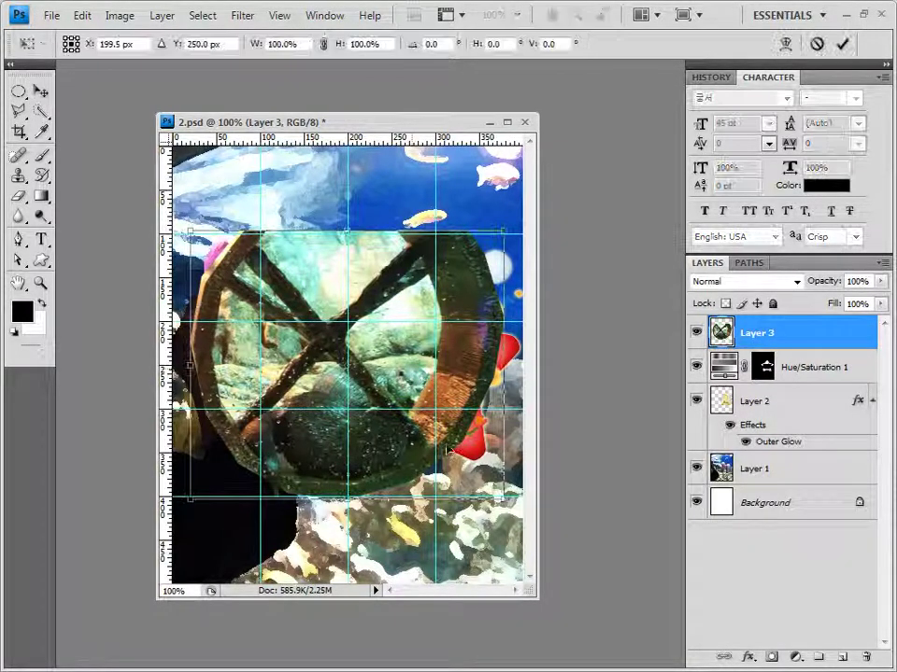
left_click_drag(437, 425, 323, 299)
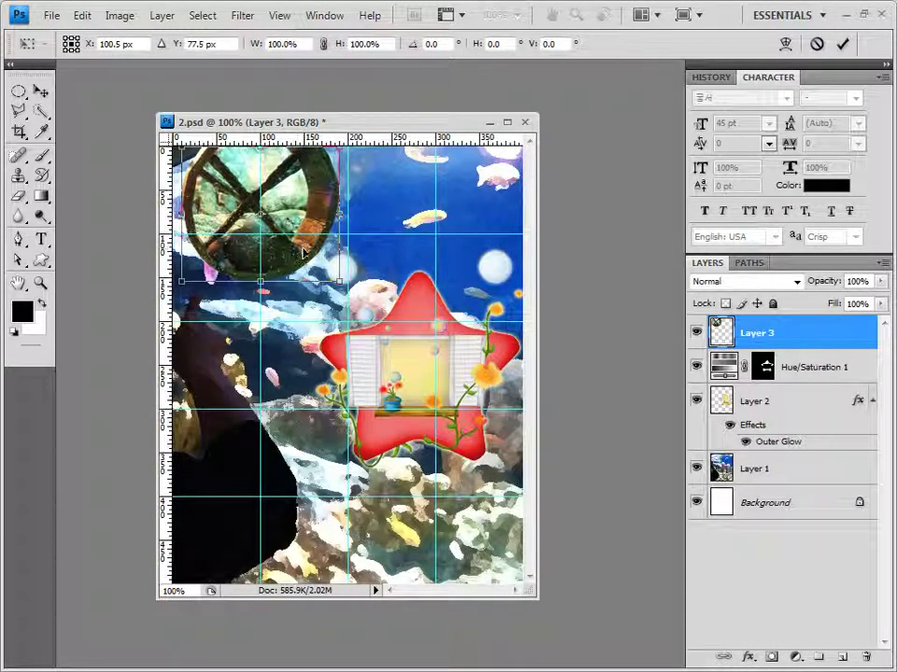
key("Return")
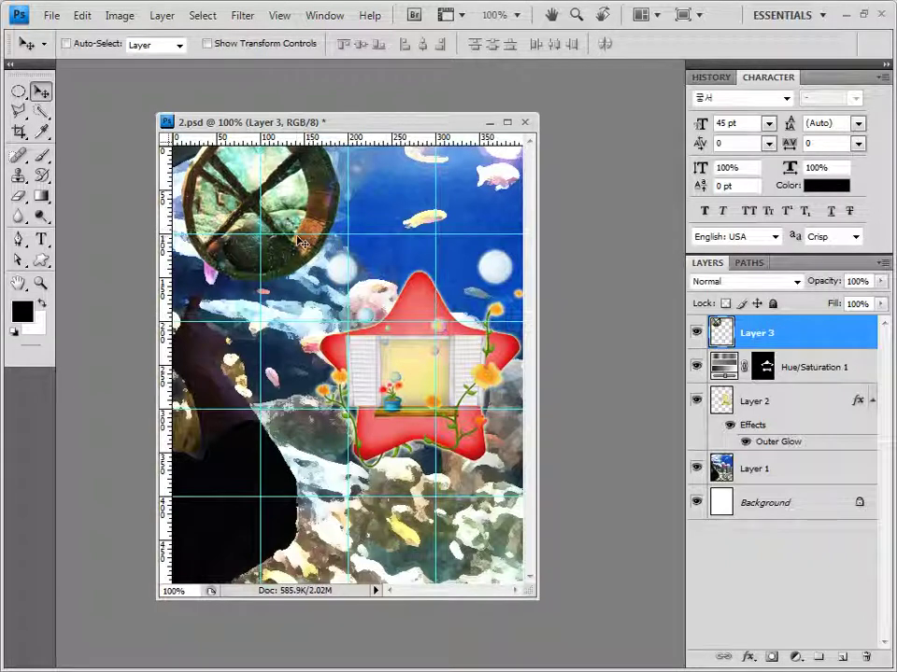
left_click(748, 658)
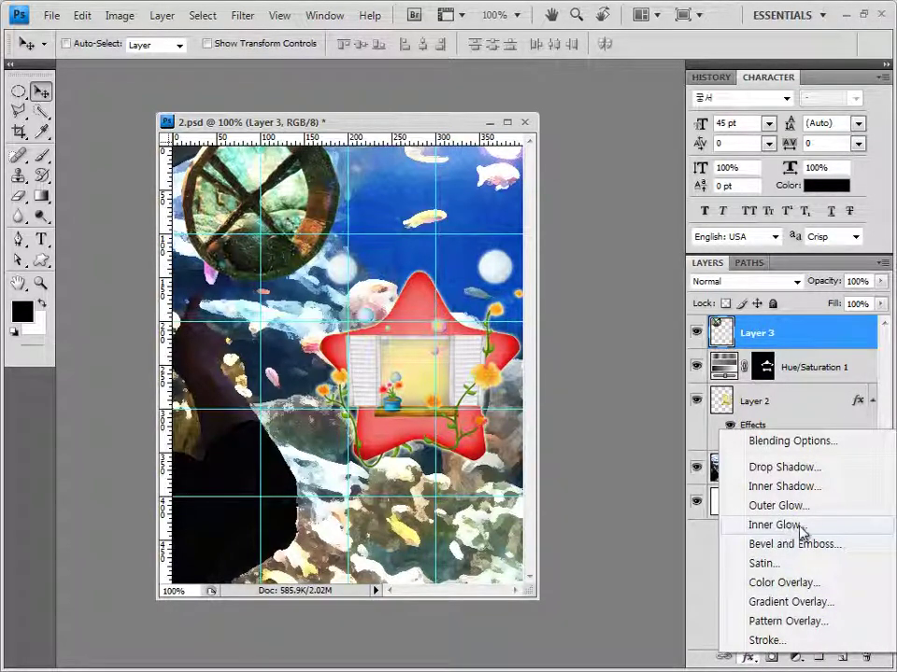
left_click(793, 486)
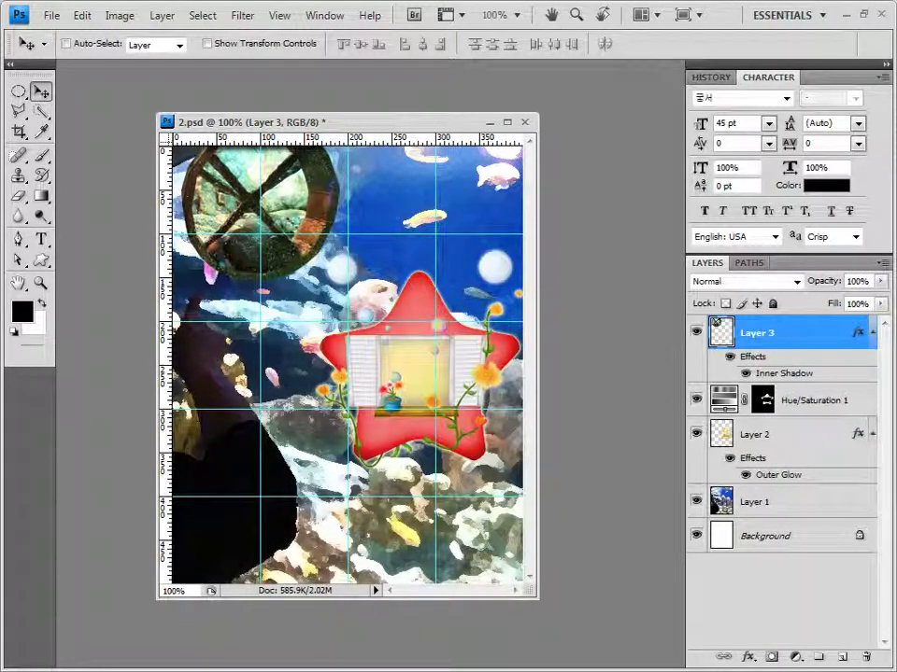
- Load the Nature custom shapes and draw the waves shape as a shape layer across the full width of the lower canvas
left_click(41, 261)
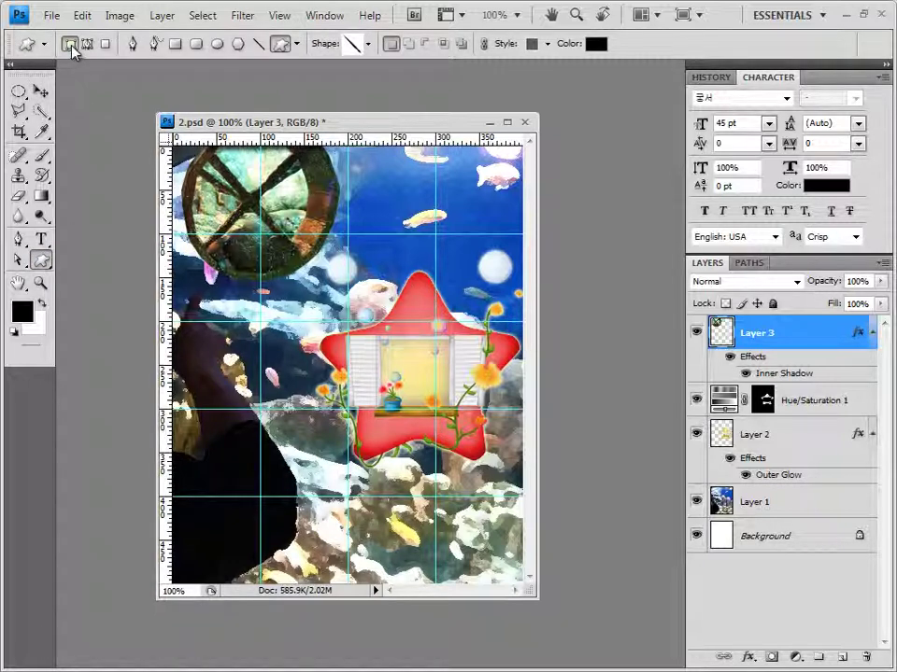
left_click(369, 47)
left_click(453, 74)
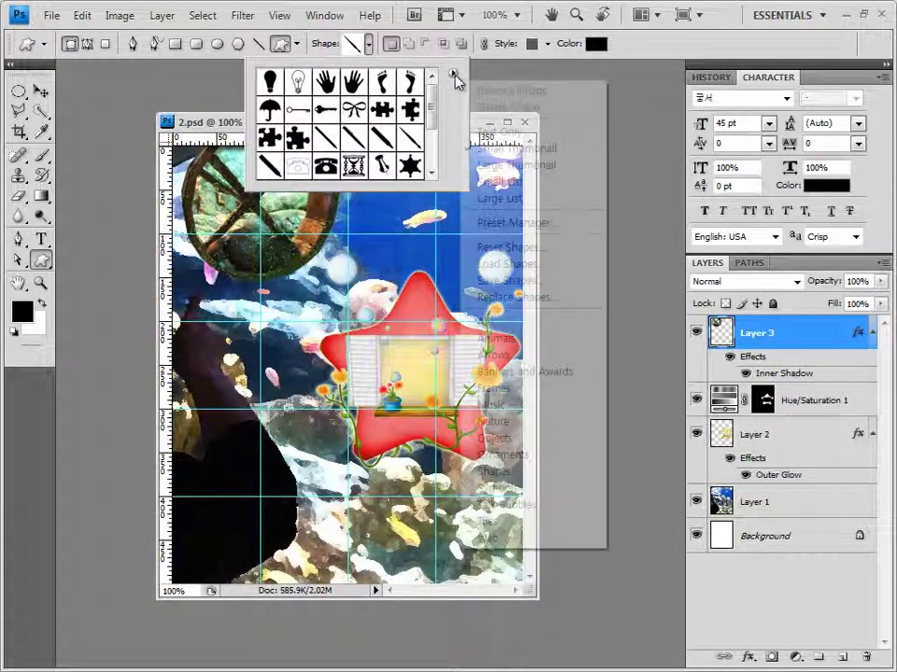
left_click(495, 421)
left_click(384, 268)
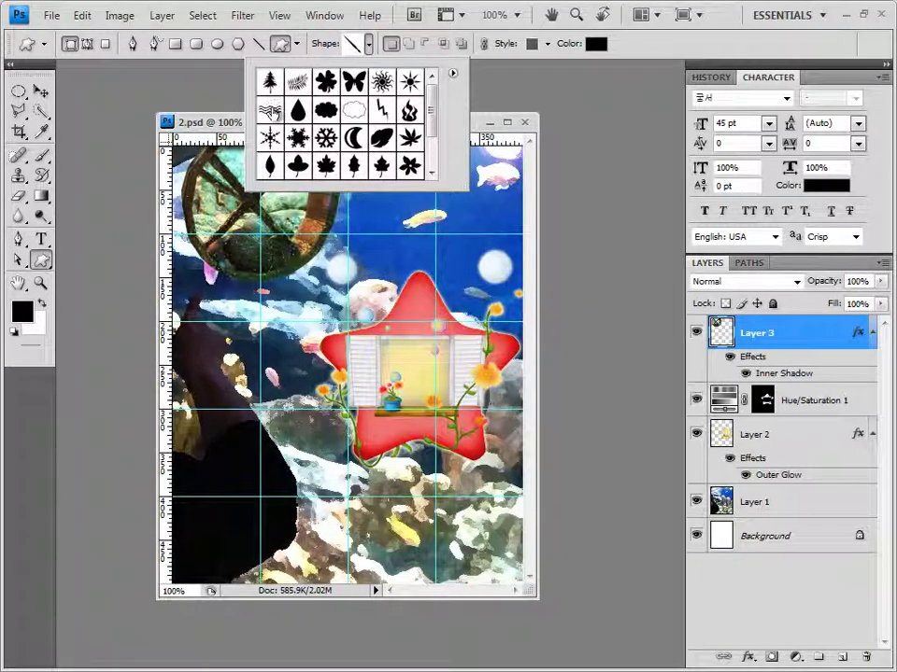
left_click(272, 111)
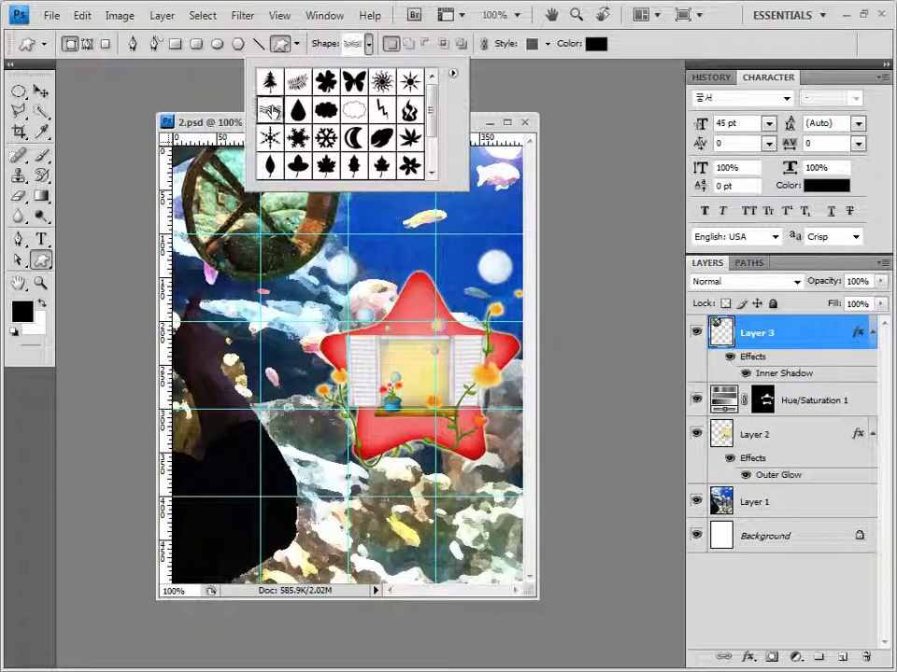
left_click(172, 94)
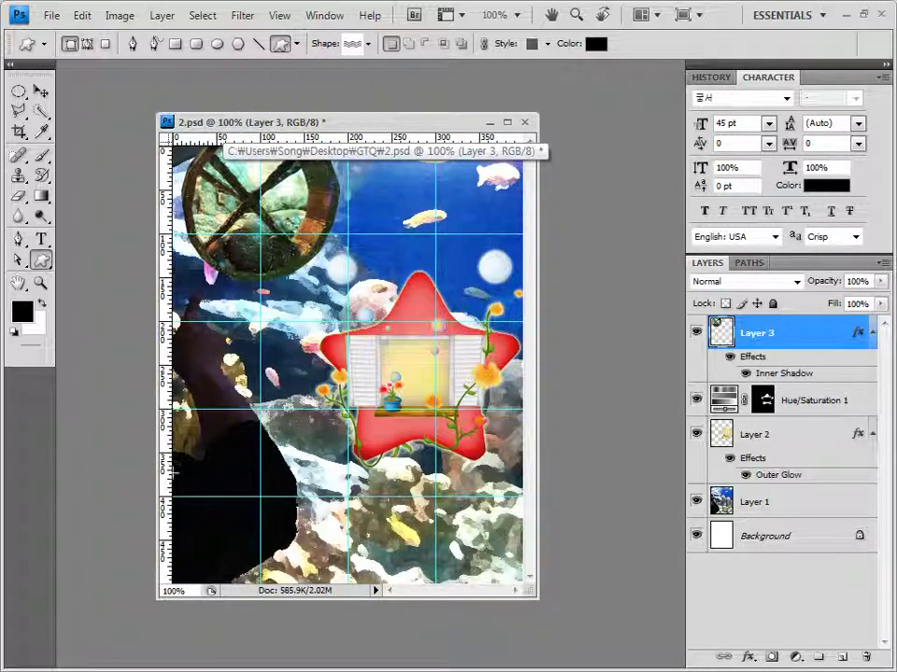
mouse_move(174, 472)
left_mouse_down()
mouse_move(307, 549)
mouse_move(536, 567)
left_mouse_up()
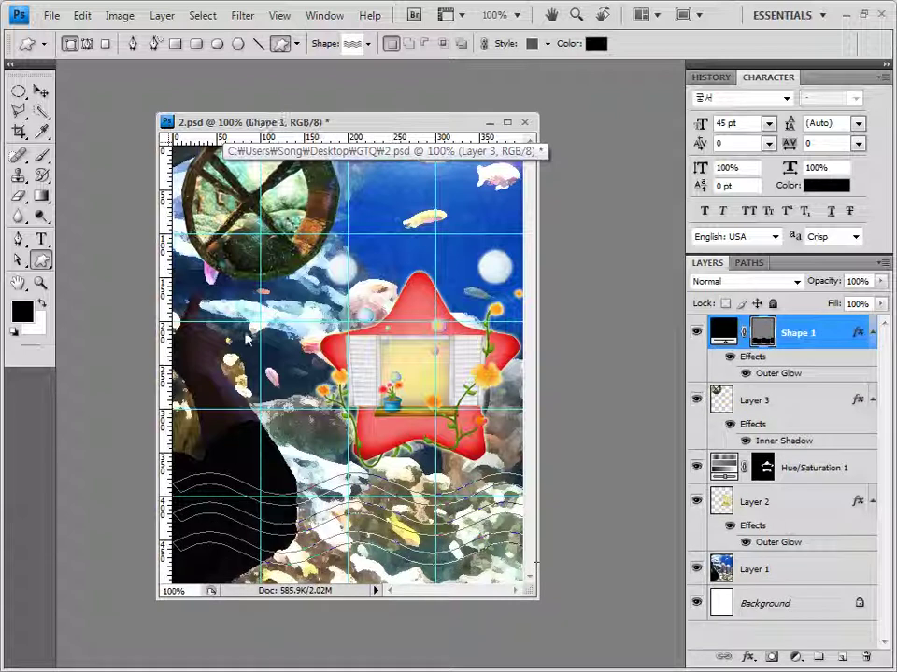
- Remove the preset layer style from the waves shape and set its fill colour to 00dab9
left_click(547, 43)
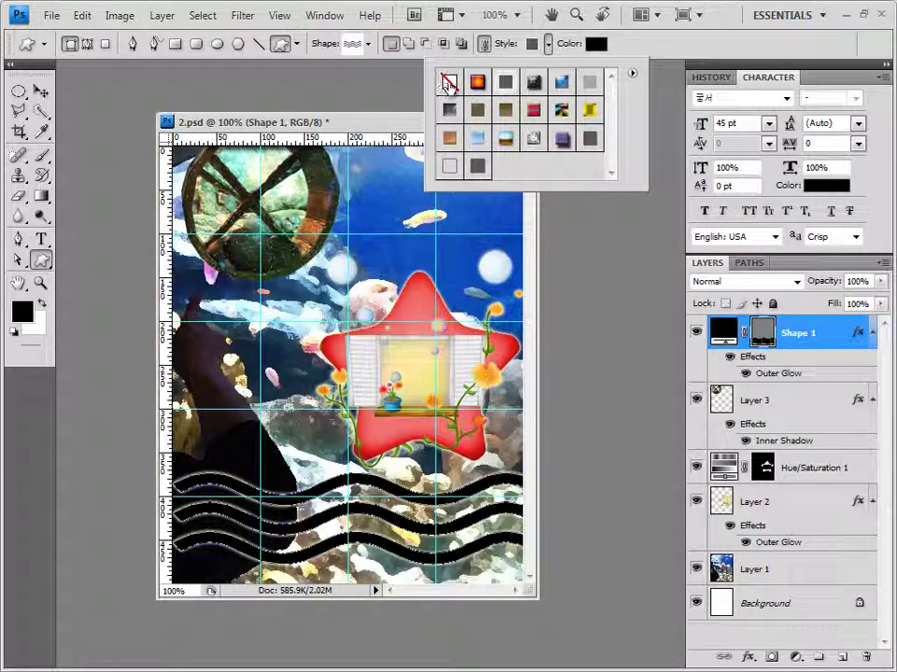
left_click(448, 82)
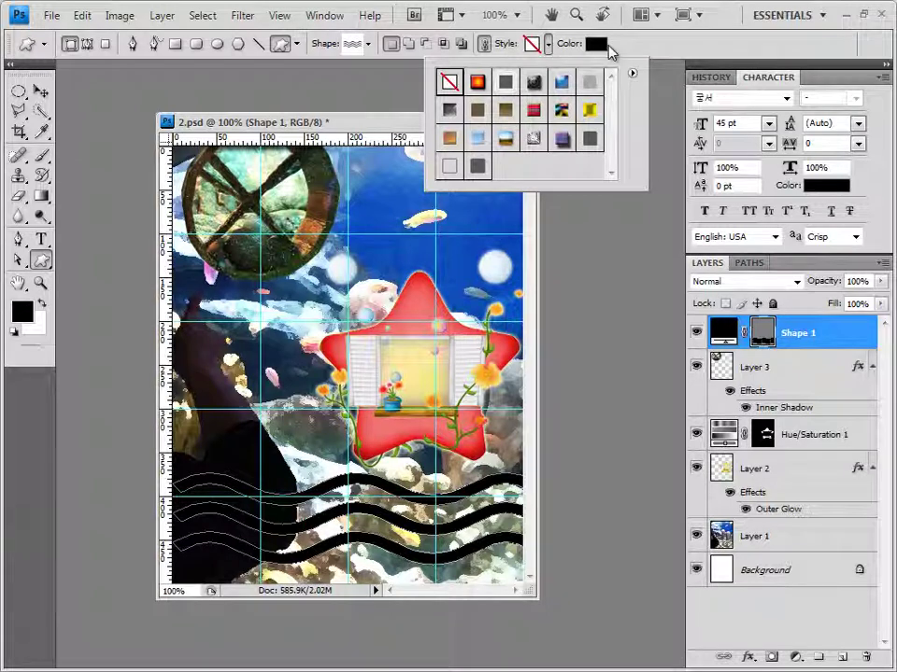
left_click(606, 51)
left_click(595, 47)
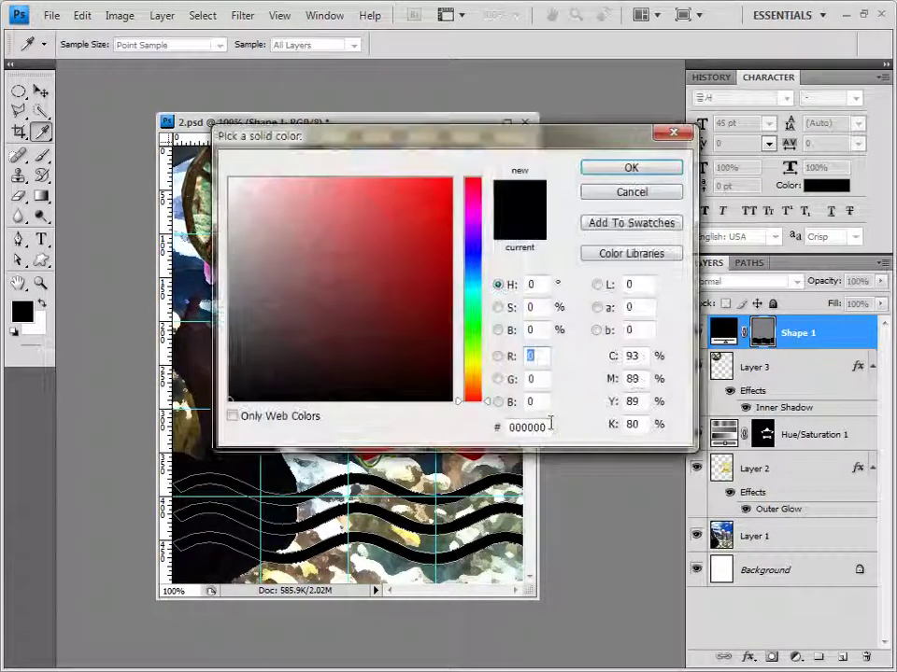
double_click(526, 425)
type("00dab9")
left_click(643, 171)
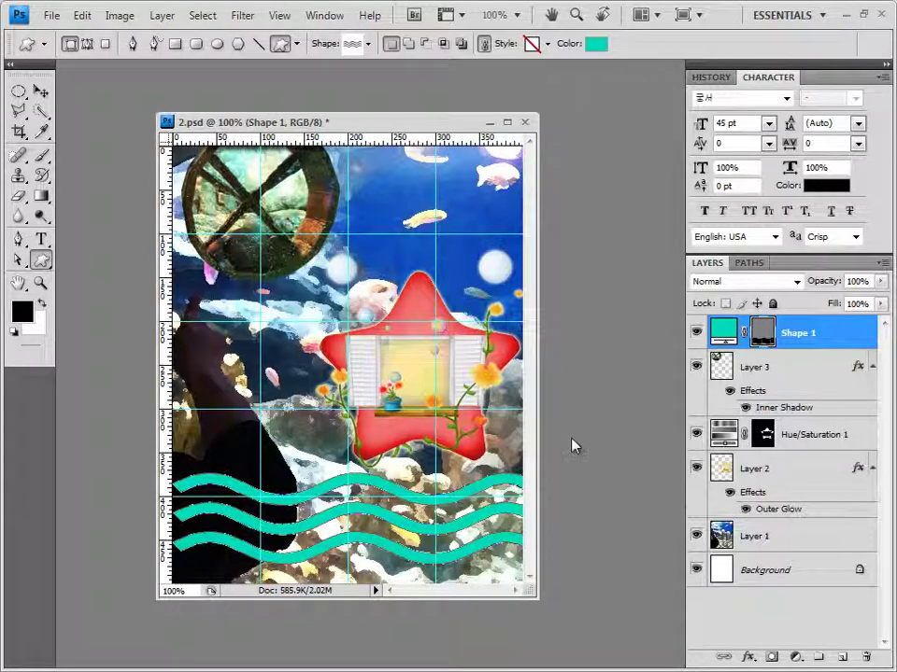
- Apply an Inner Glow with the default settings to the waves shape layer
left_click(748, 659)
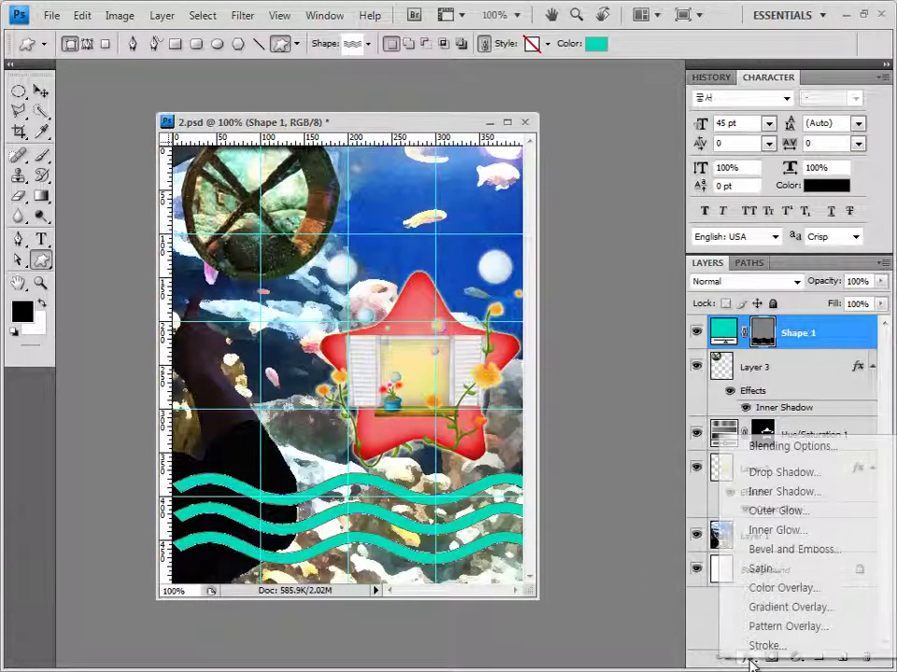
left_click(786, 532)
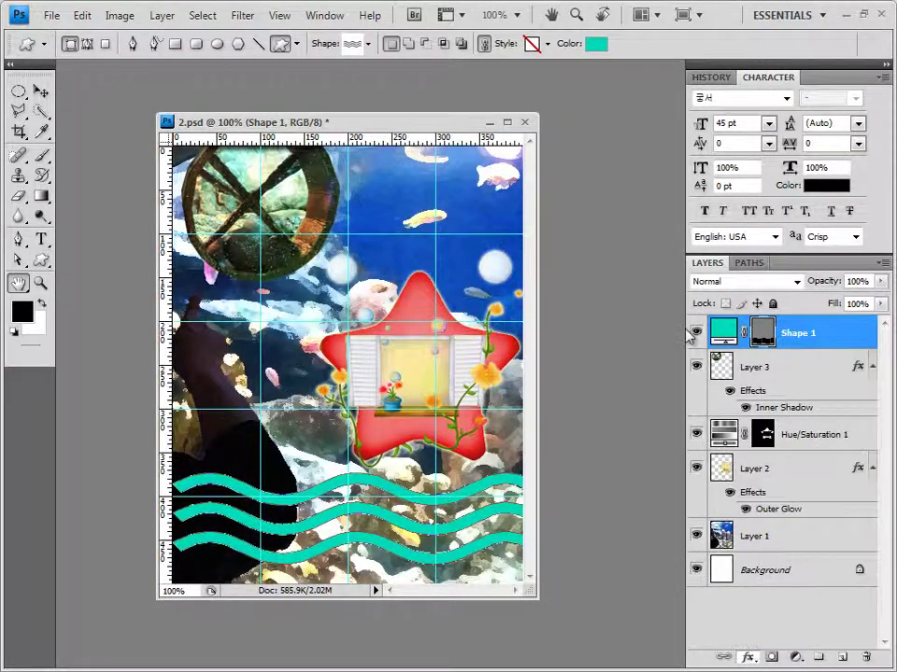
left_click(710, 236)
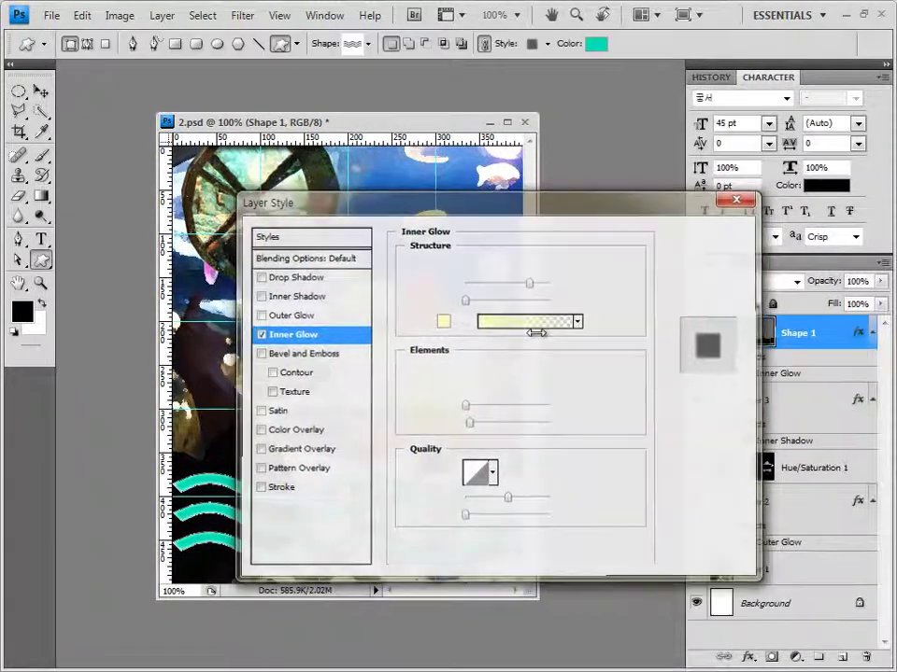
- Transform the waves shape so it is flatter and sits lower, near the canvas's bottom edge
left_click(41, 91)
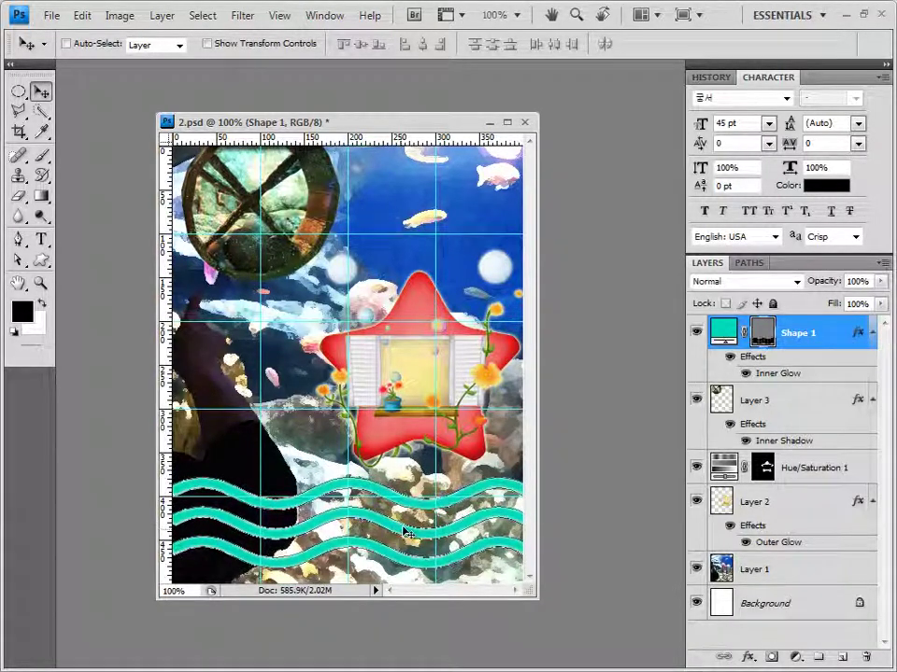
key("ctrl+t")
key("Return")
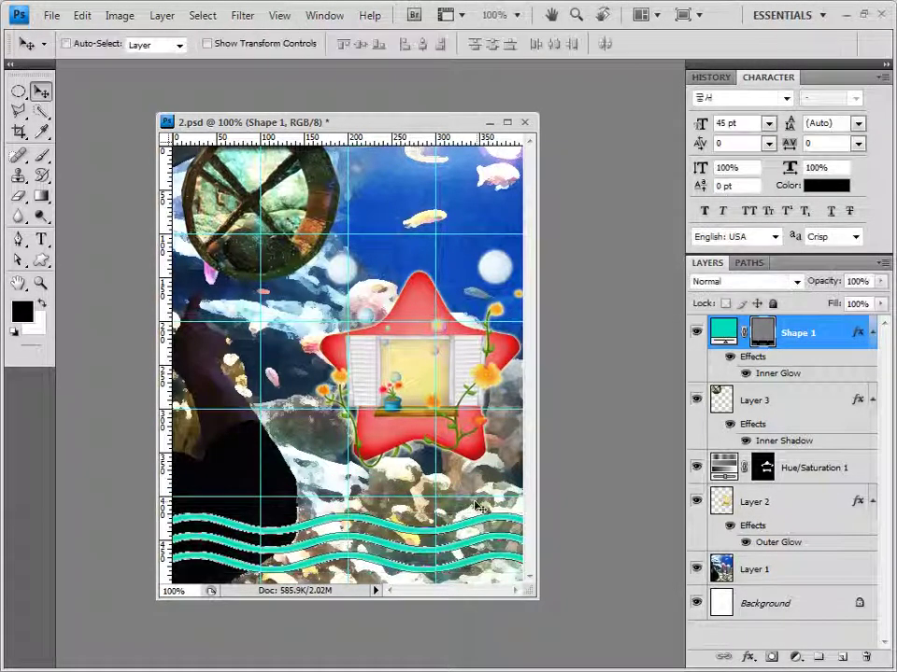
- Load the Animals custom shapes and draw the fish shape about 95 px wide above the waves in the canvas's lower-left area
left_click(41, 261)
left_click(368, 43)
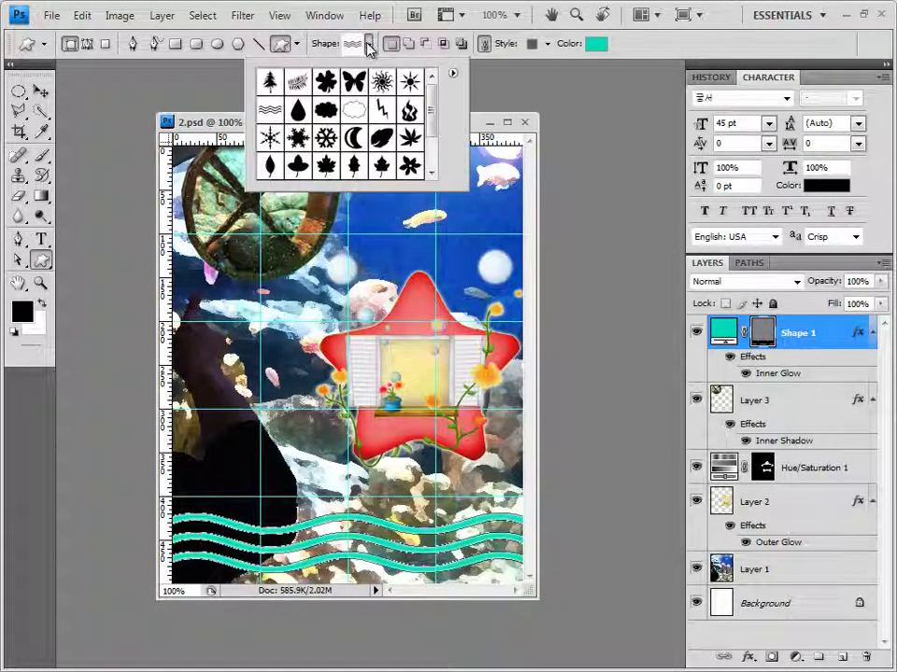
left_click(452, 73)
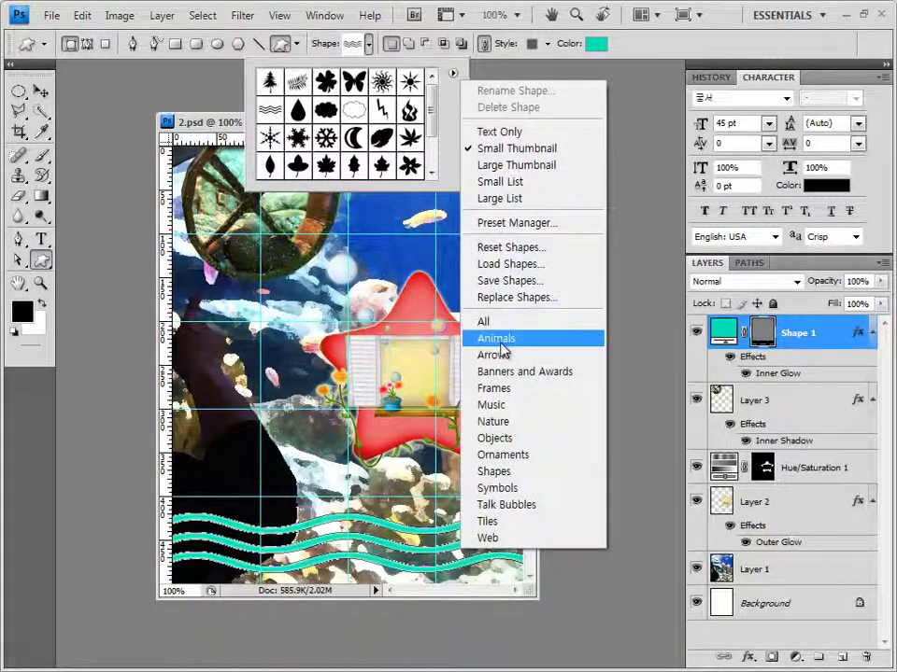
left_click(495, 338)
left_click(392, 266)
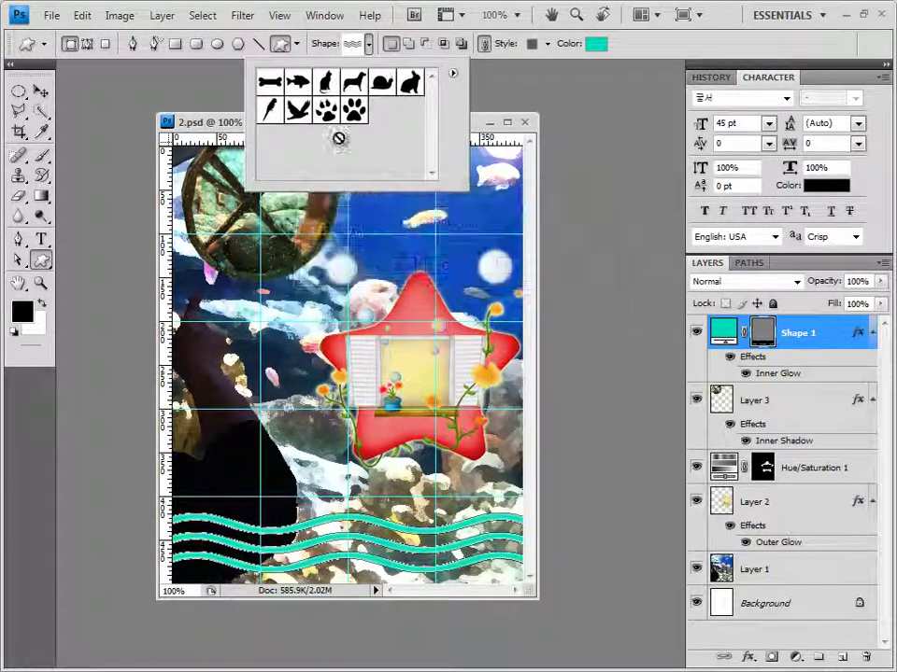
double_click(304, 89)
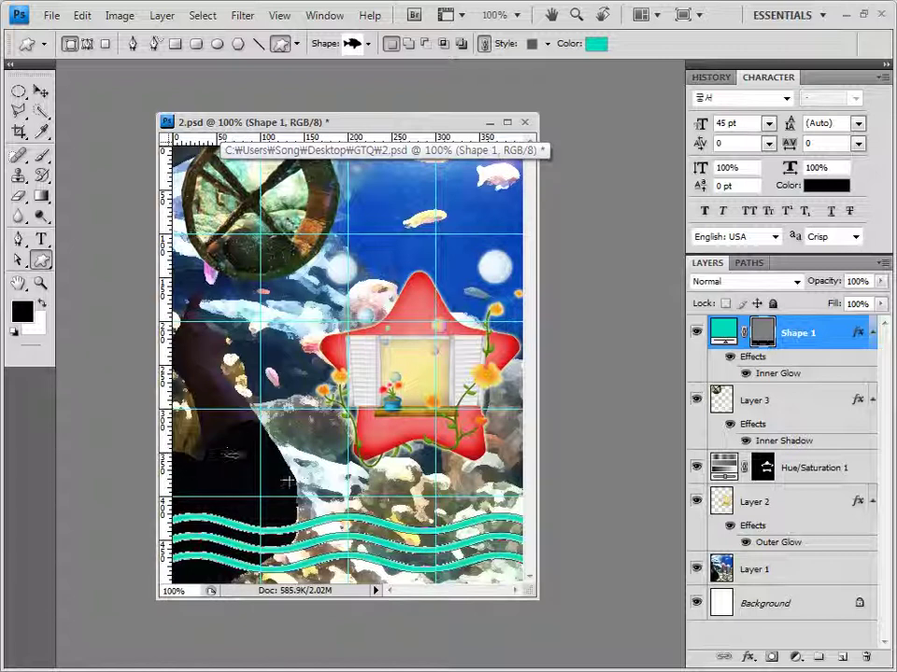
left_click_drag(222, 452, 306, 494)
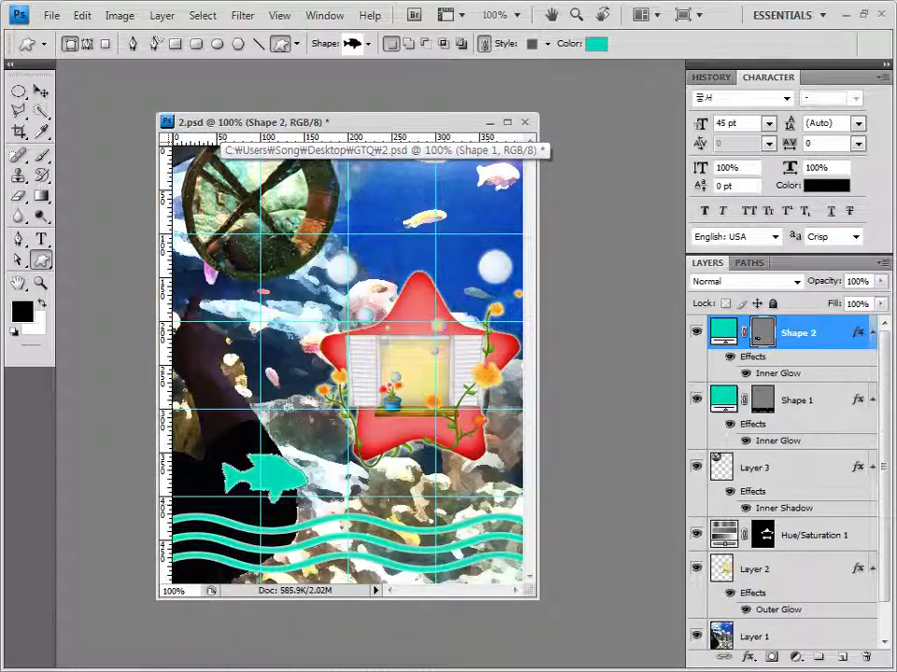
- Remove the inherited layer style from the fish shape and set its fill colour to ffff00
left_click(548, 44)
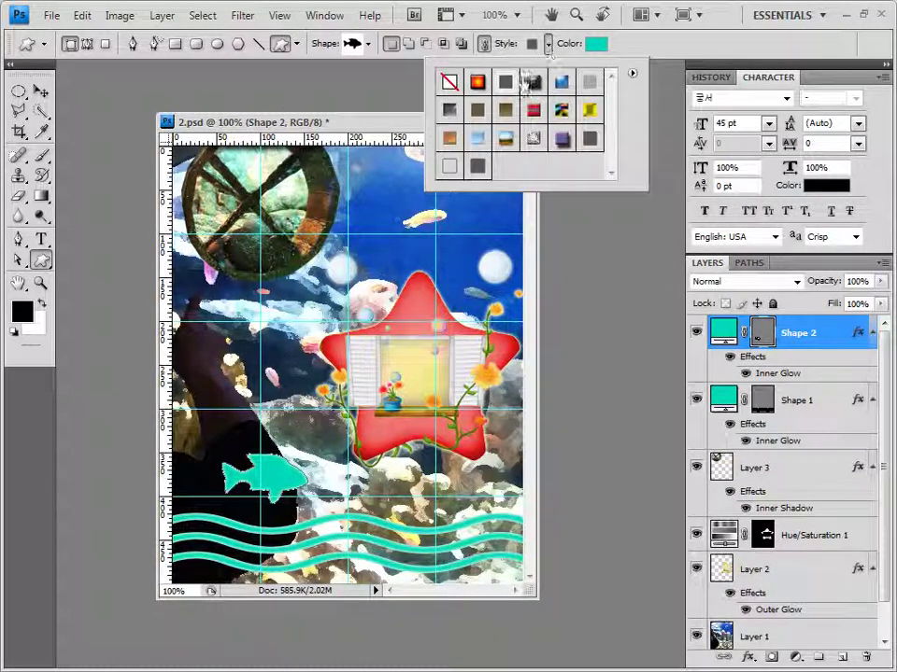
left_click(450, 83)
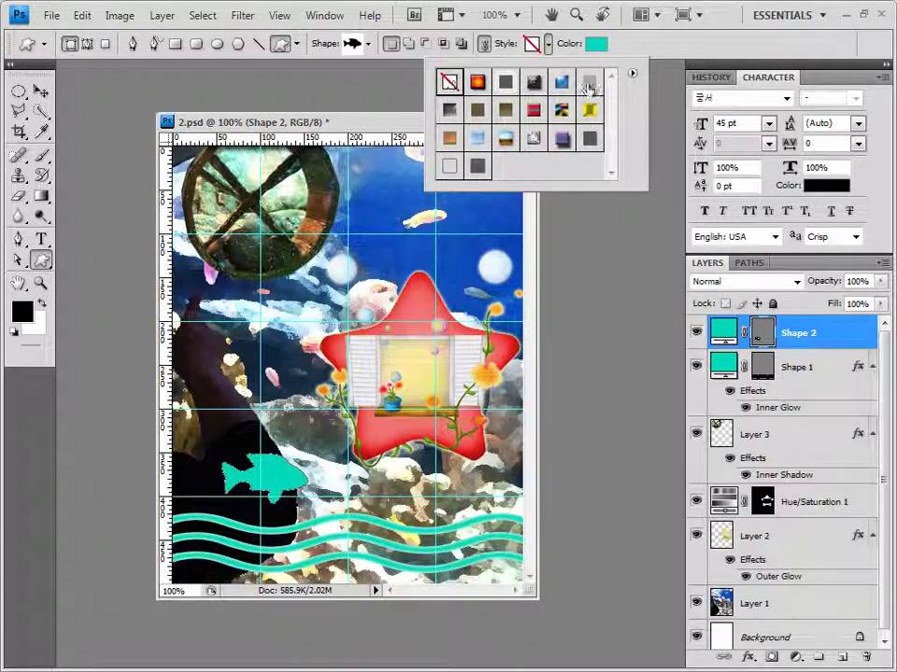
left_click(595, 44)
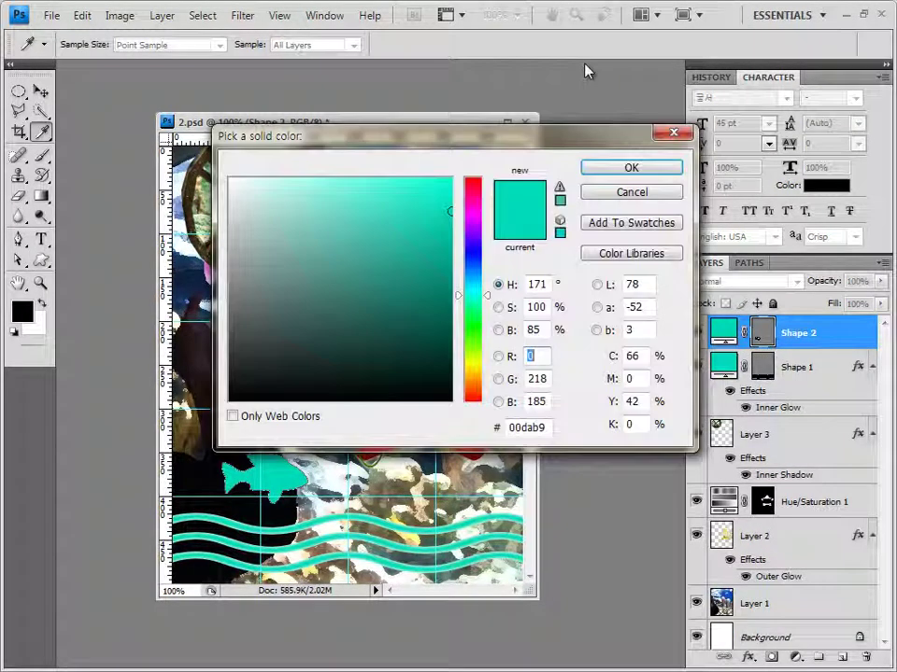
double_click(533, 427)
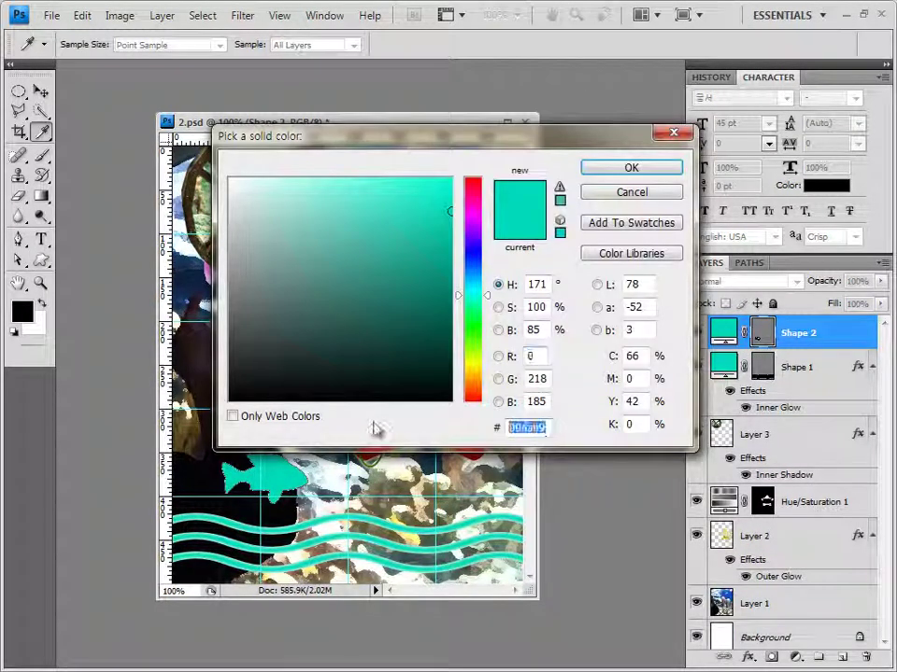
type("ffff00")
left_click(632, 167)
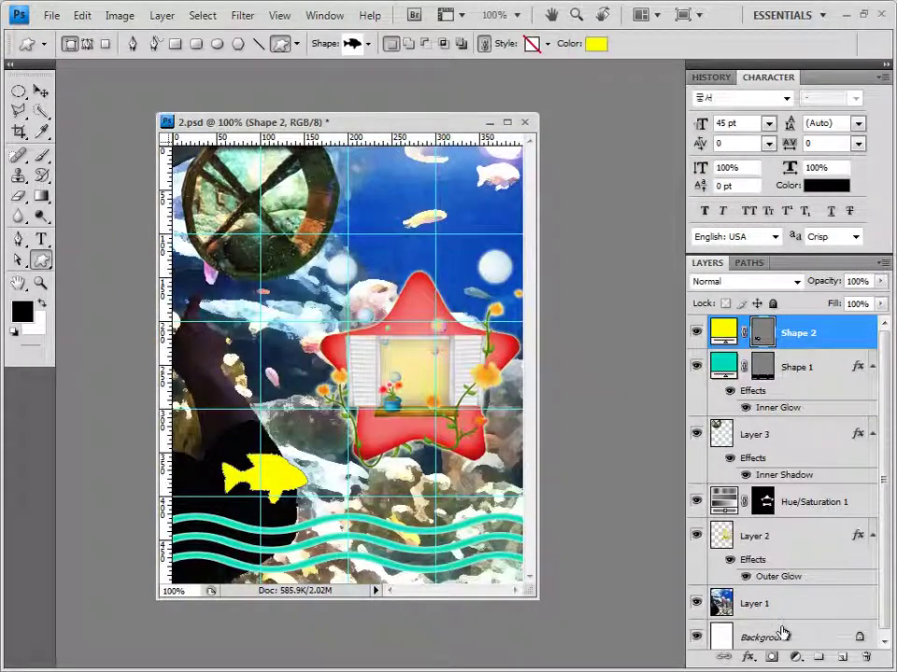
- Add a 1 px outside Stroke in white (ffffff) to the yellow fish shape layer
left_click(746, 656)
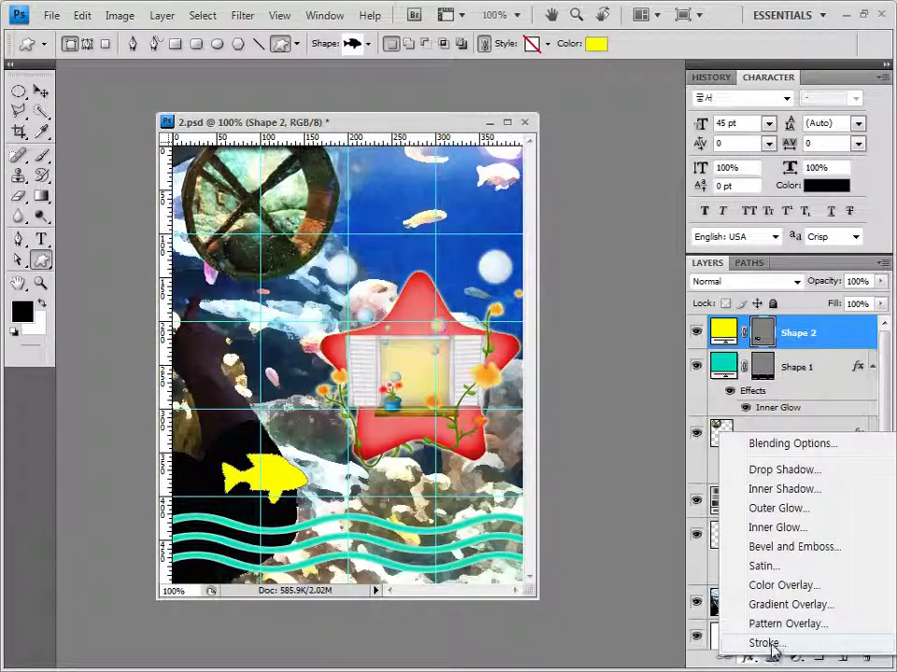
left_click(766, 644)
type("1")
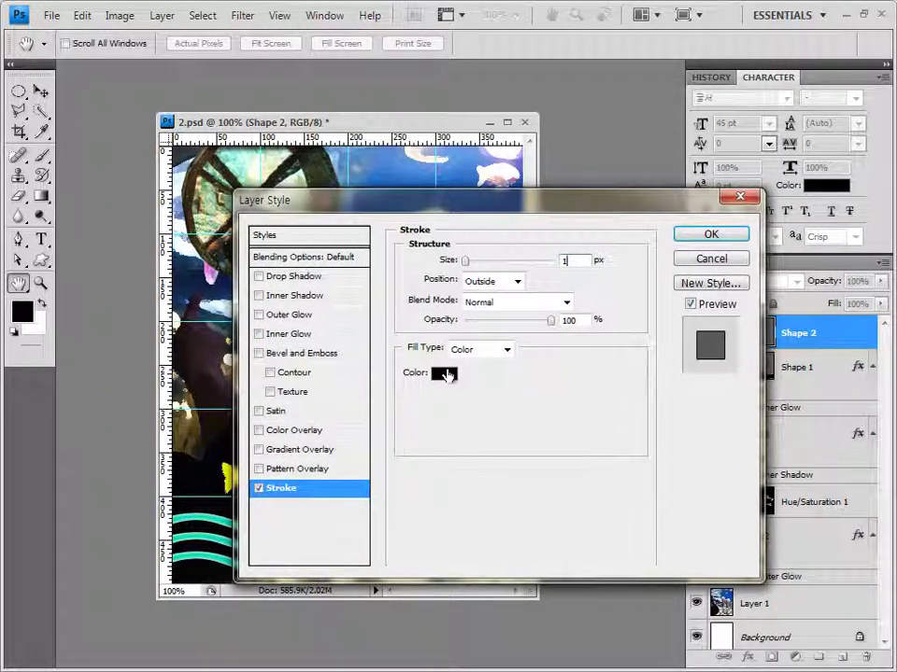
left_click(442, 373)
left_click_drag(302, 244, 230, 179)
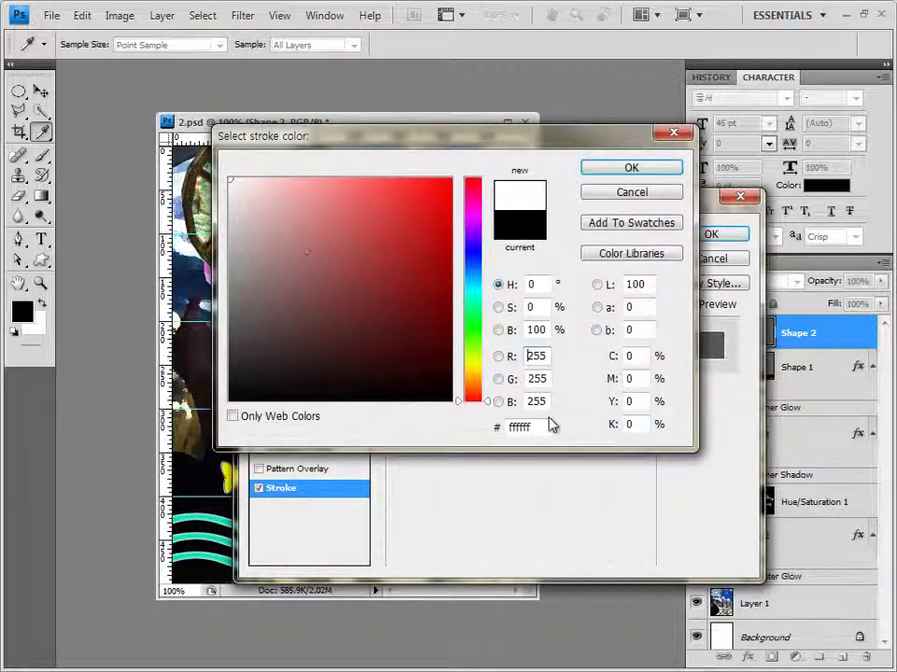
left_click(659, 177)
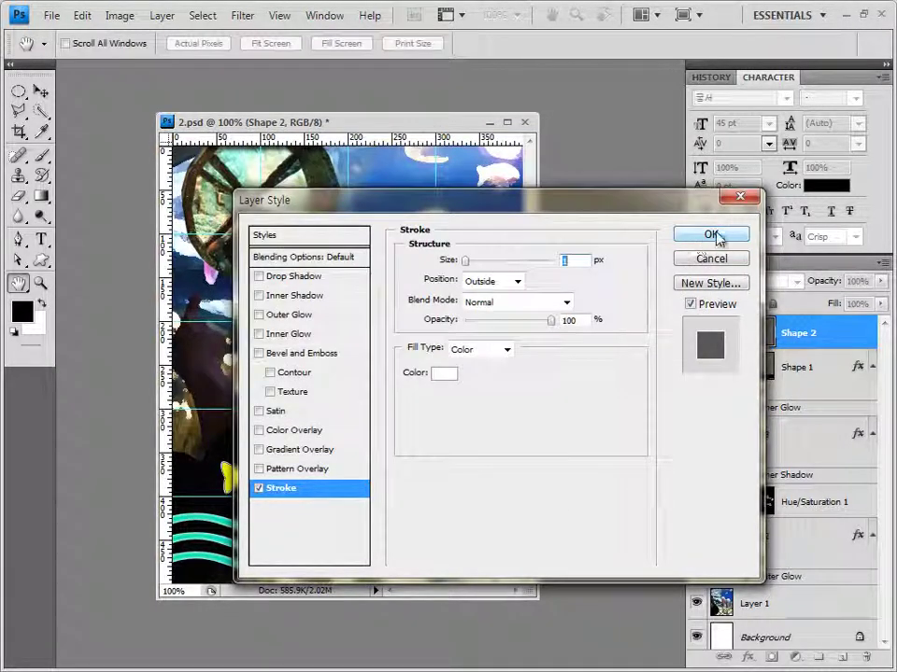
left_click(712, 235)
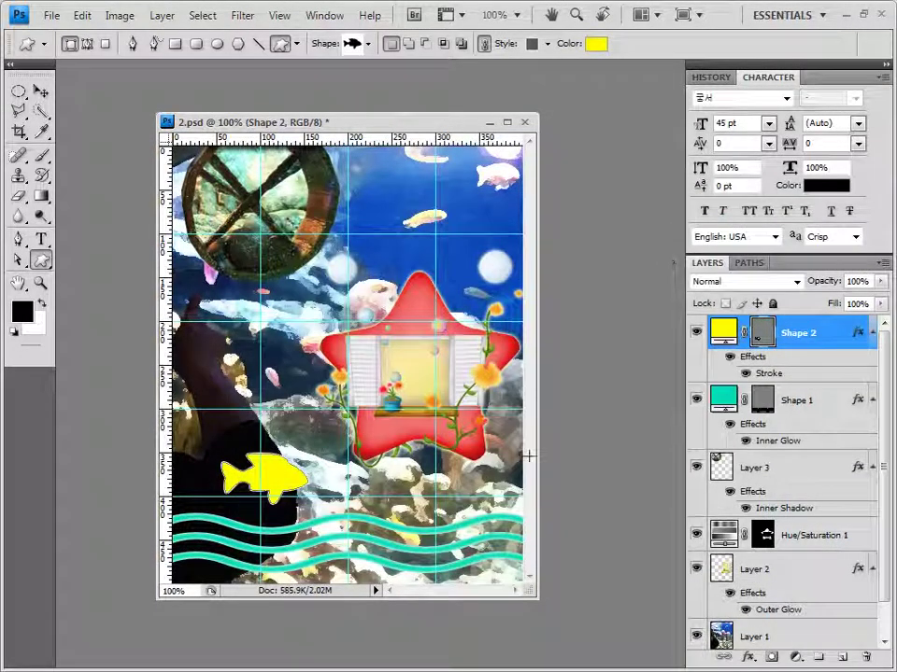
- Rotate the fish by about -25° and move it down so it overlaps the upper wave, applying the transformation
key("ctrl+t")
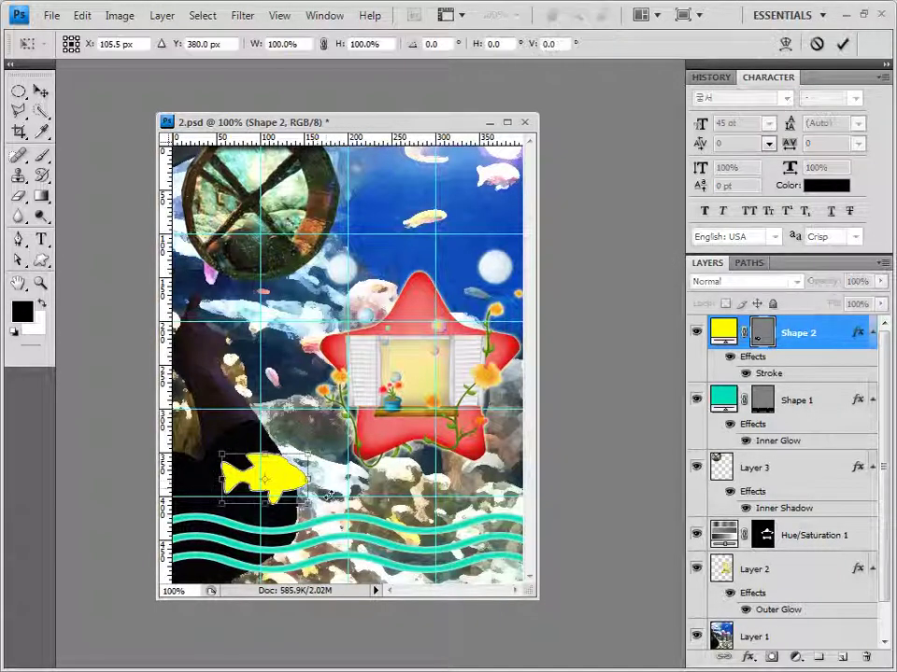
left_click_drag(325, 481, 319, 454)
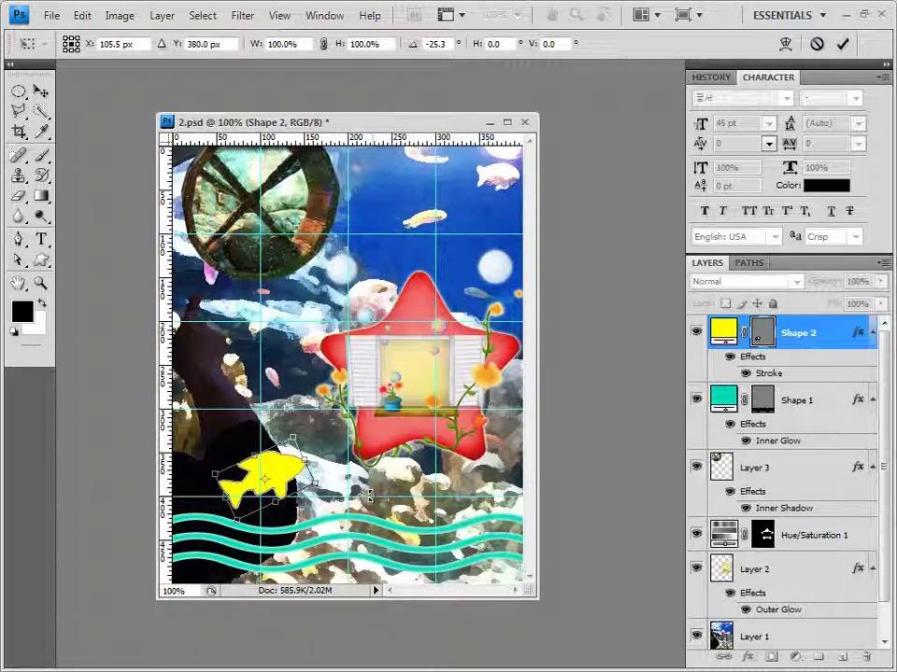
key("ctrl+z")
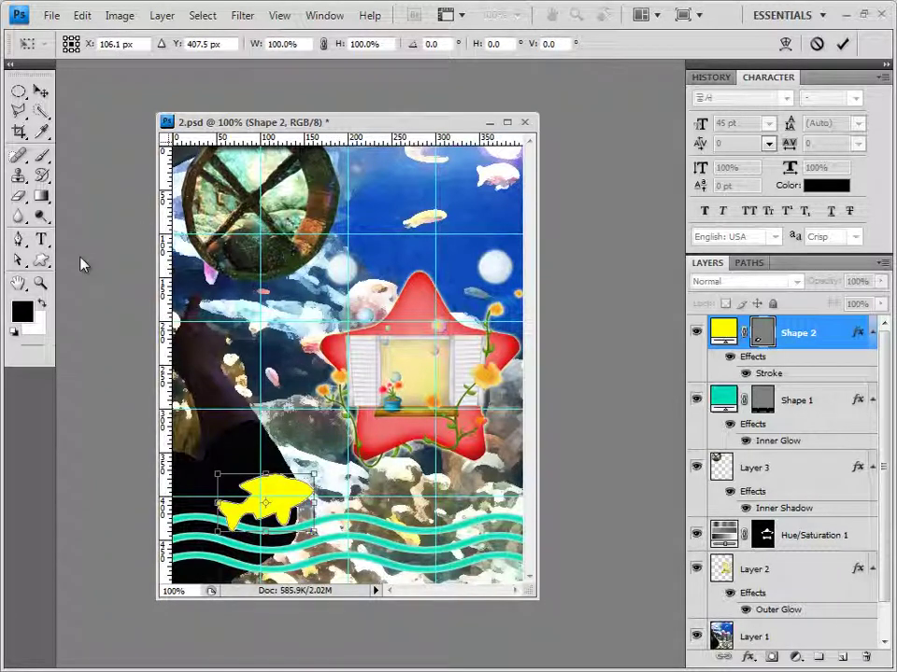
left_click(41, 240)
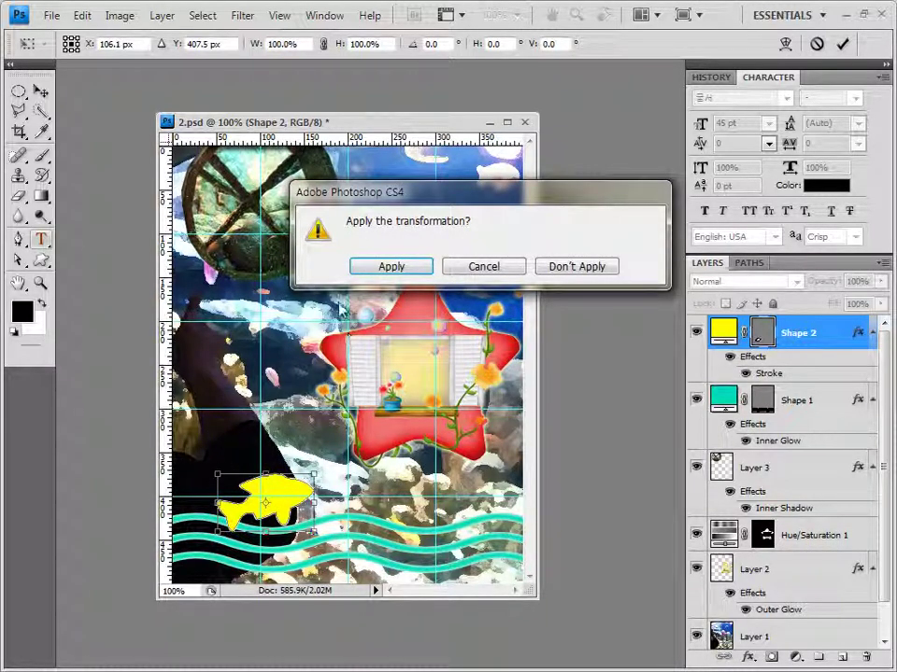
left_click(392, 267)
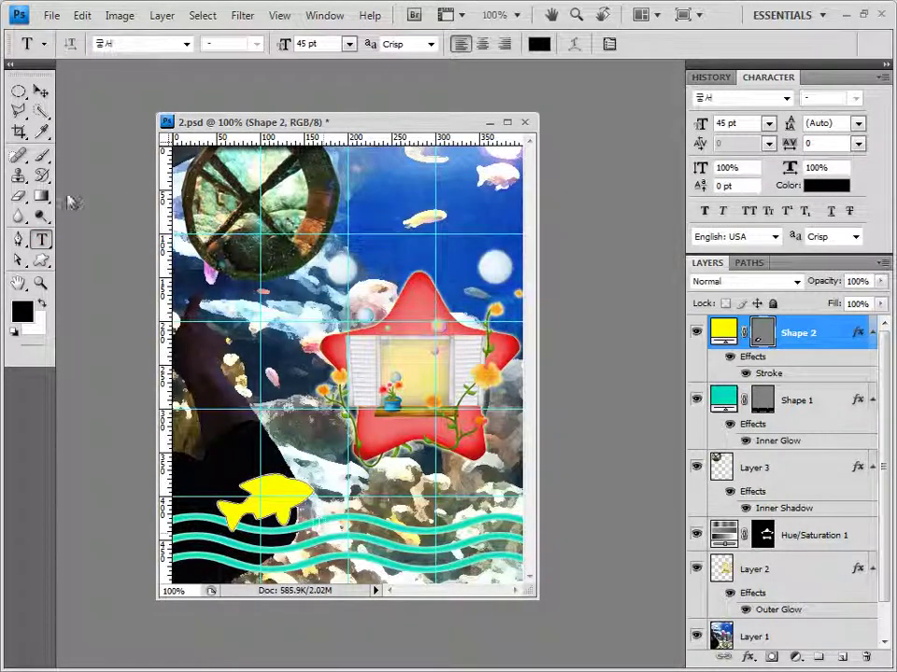
- Add the text "바닷속 친구들" in white (ffffff) 궁서 at 45 pt across the wheel's lower part and above the star
left_click_drag(269, 122, 269, 106)
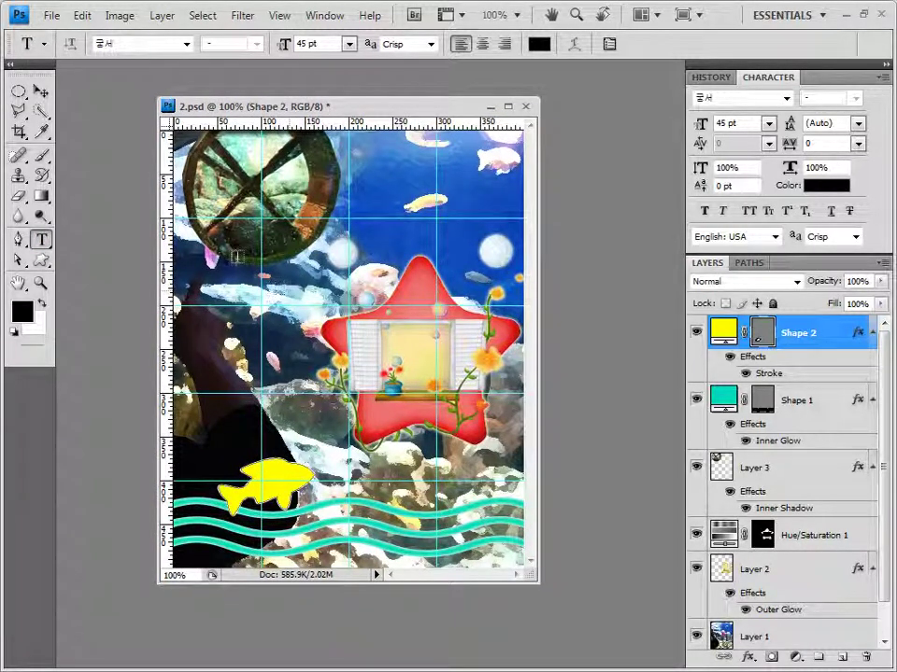
left_click(178, 193)
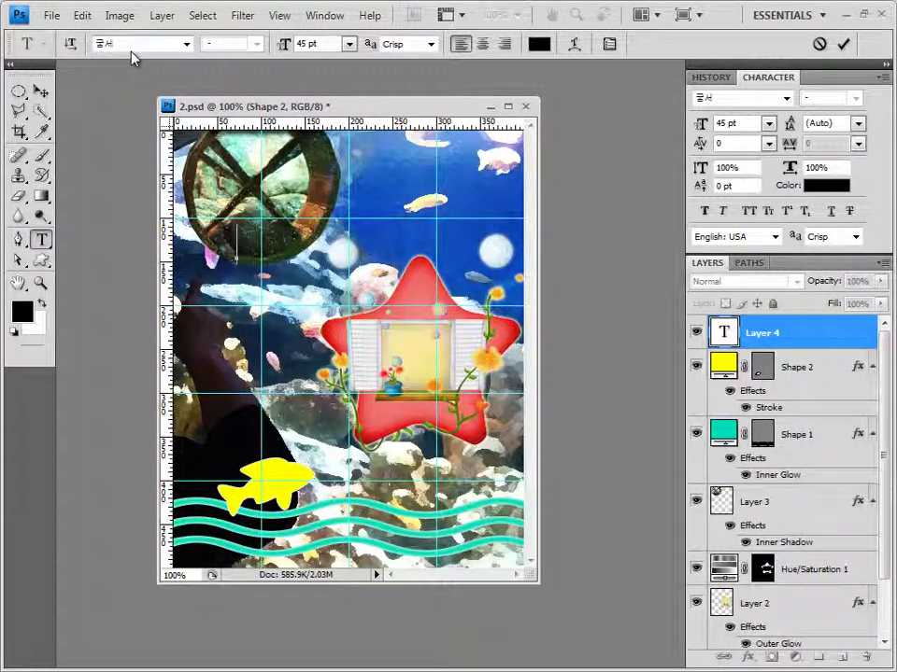
left_click(308, 44)
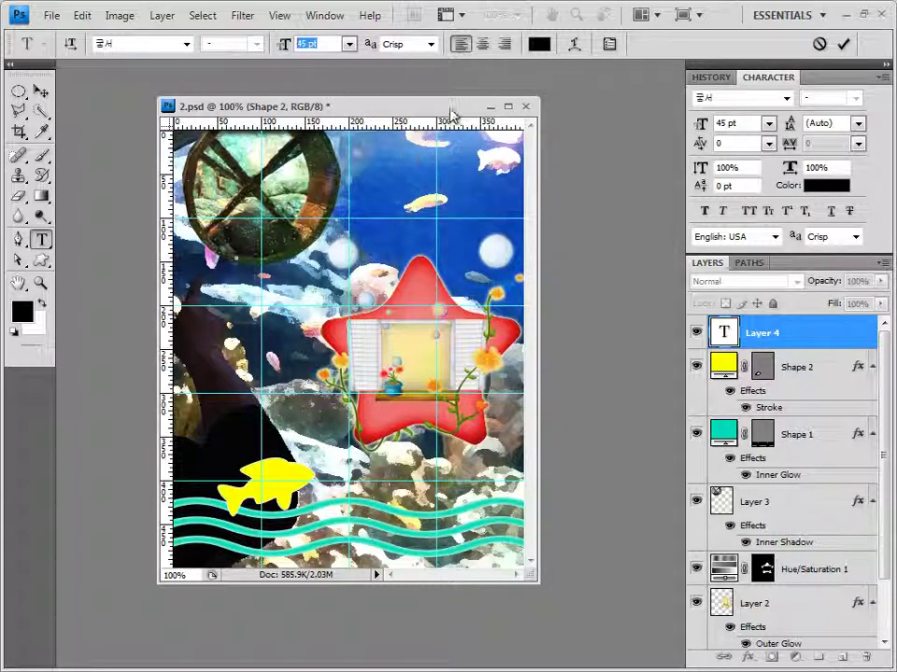
left_click(539, 44)
left_click_drag(286, 229, 87, 97)
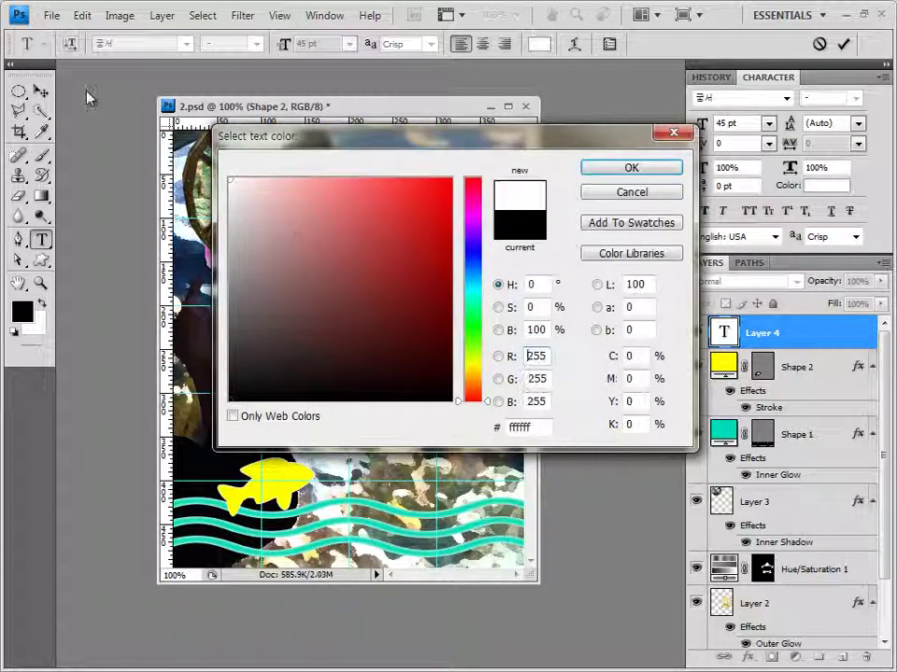
left_click(540, 427)
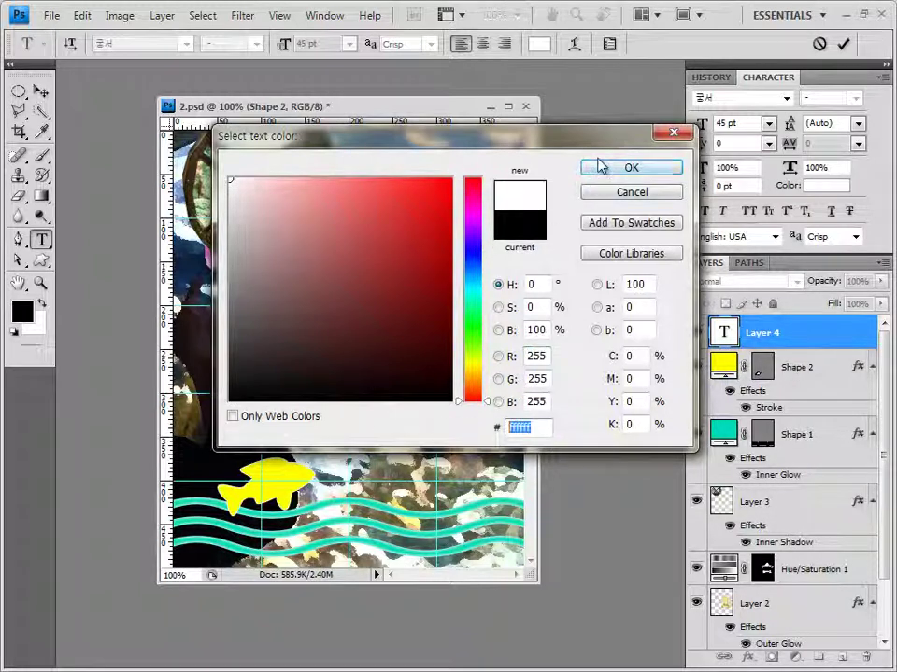
left_click(602, 167)
left_click(238, 250)
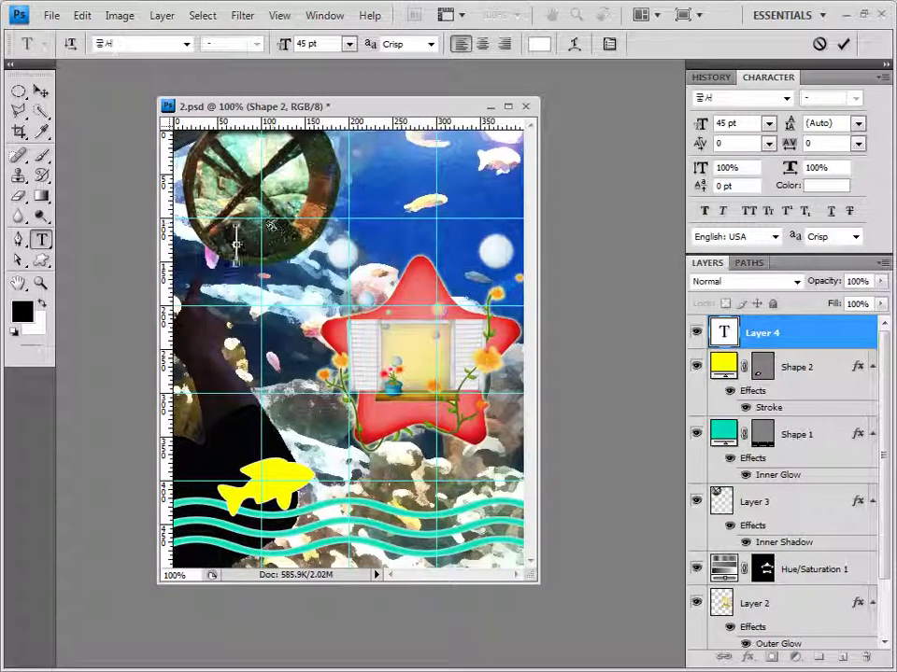
type("바다속 친구들")
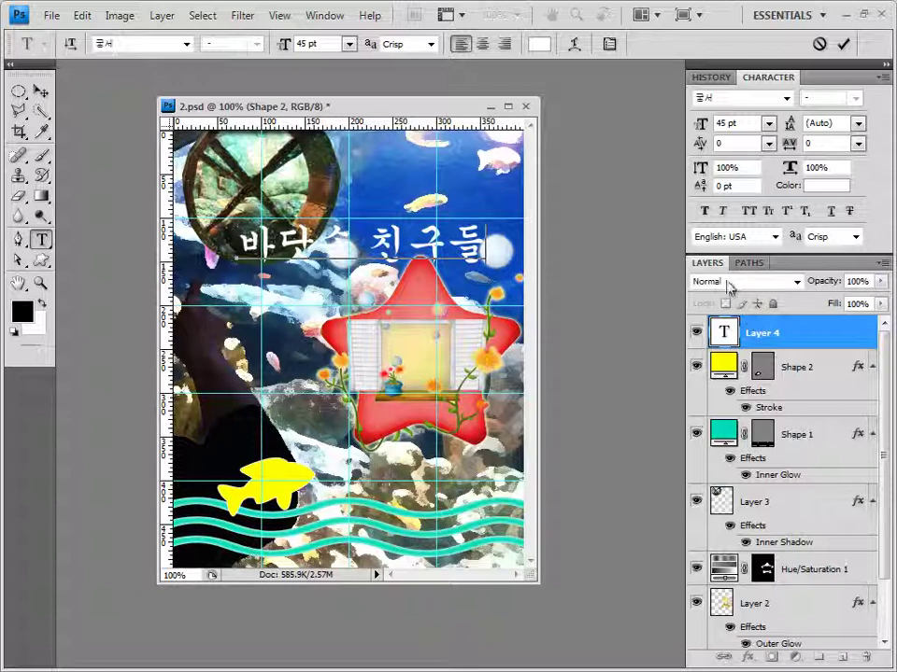
left_click(786, 342)
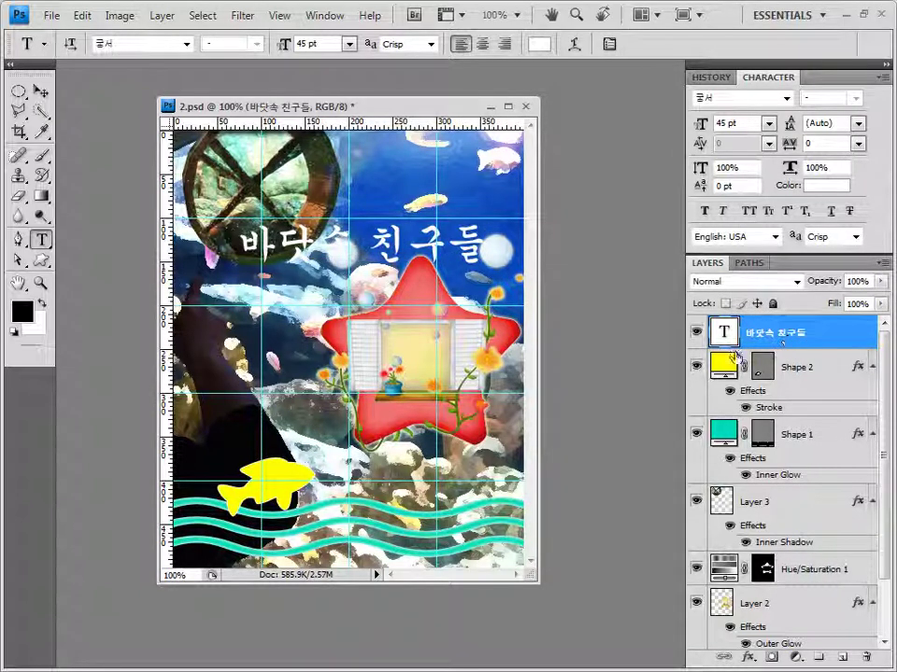
- Add a 2 px outside Stroke in colour 663399 to the "바닷속 친구들" text layer
left_click(750, 658)
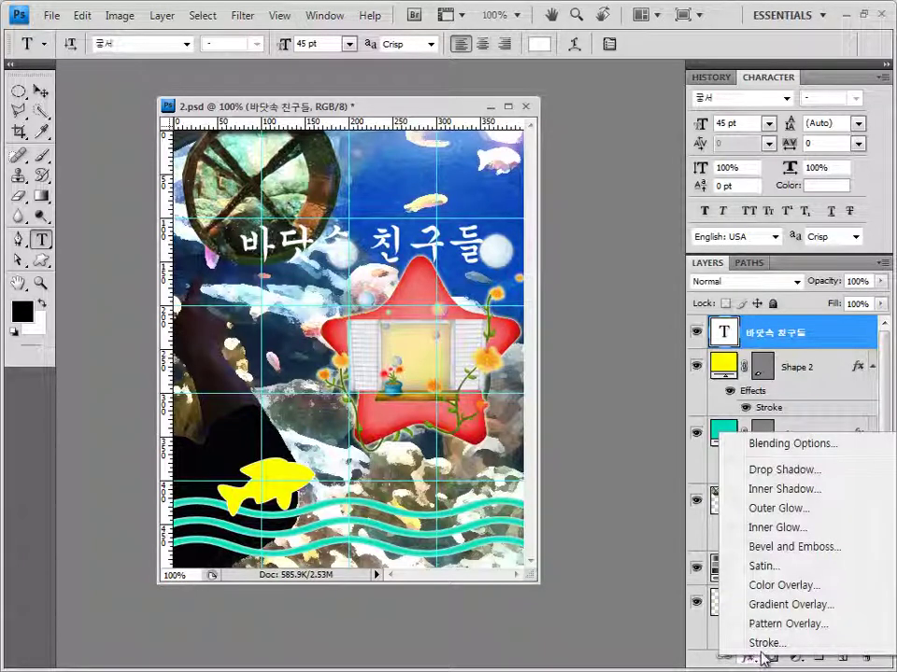
left_click(769, 643)
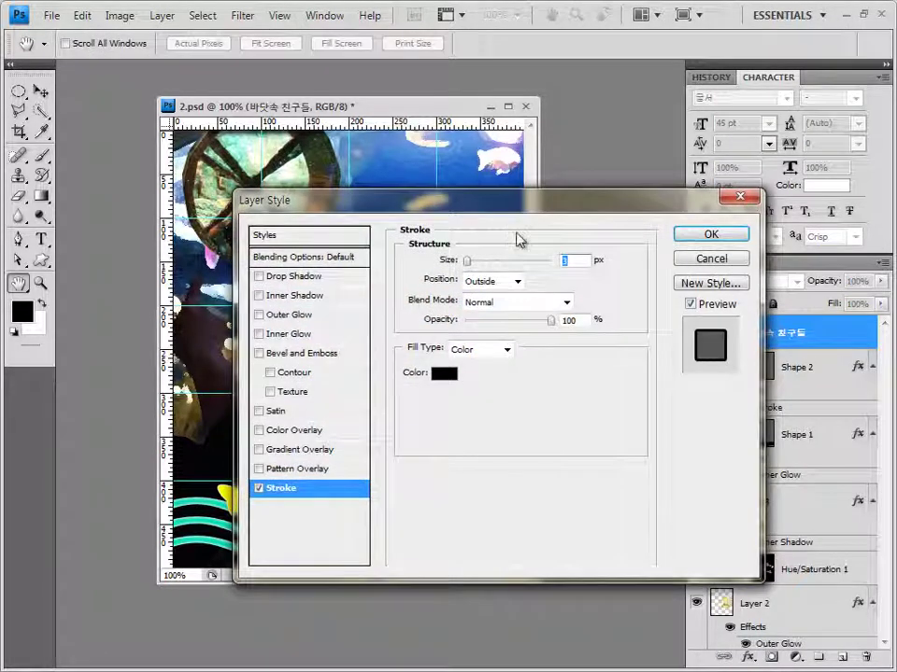
type("2")
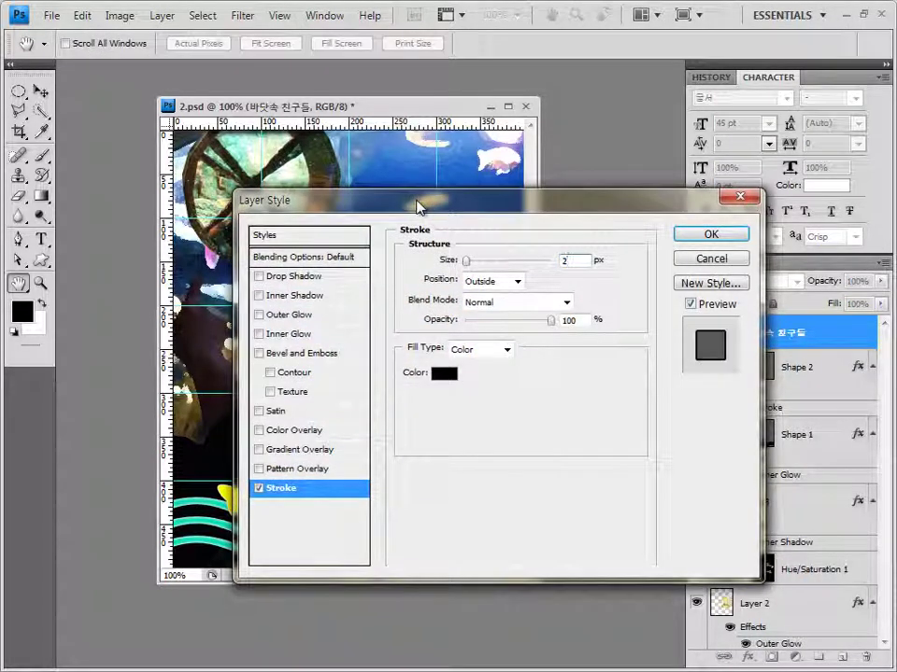
left_click(445, 375)
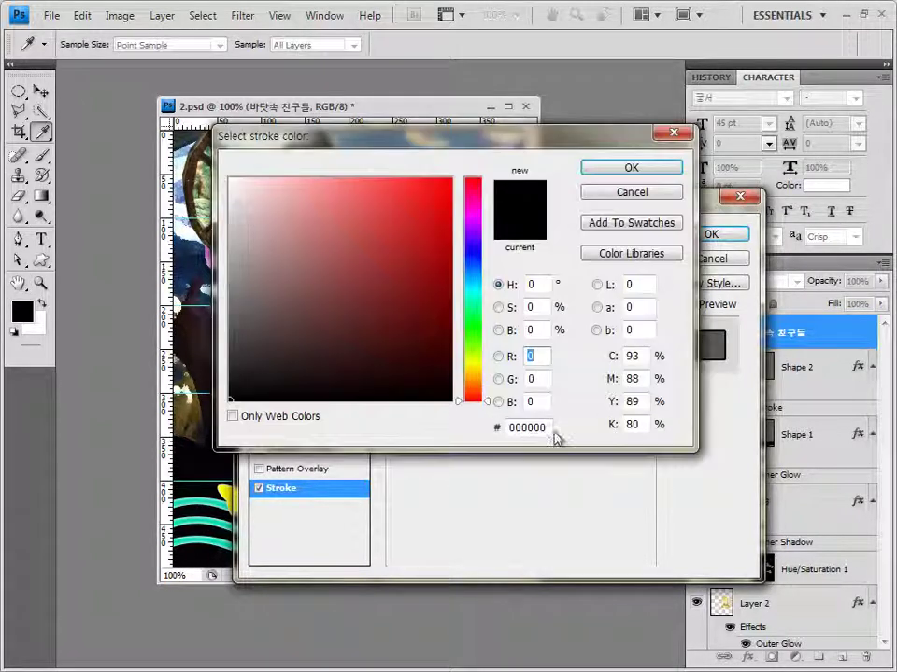
type("663399")
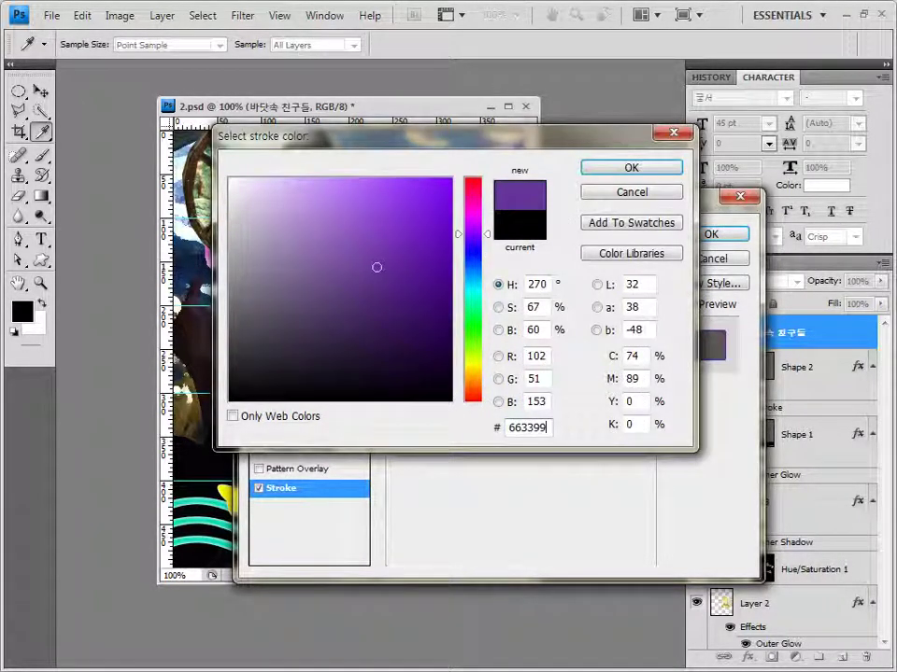
key("Return")
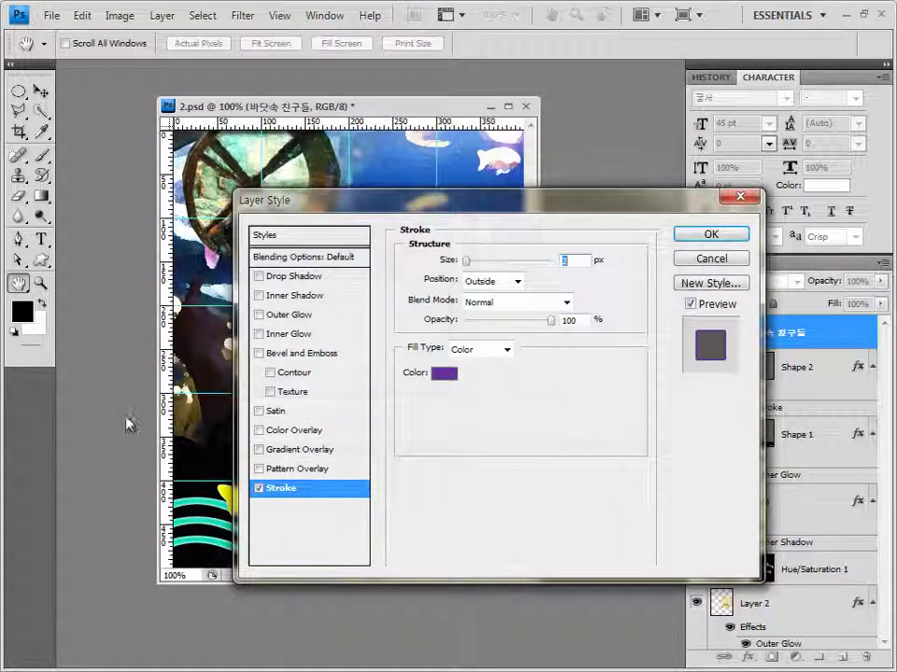
left_click(695, 243)
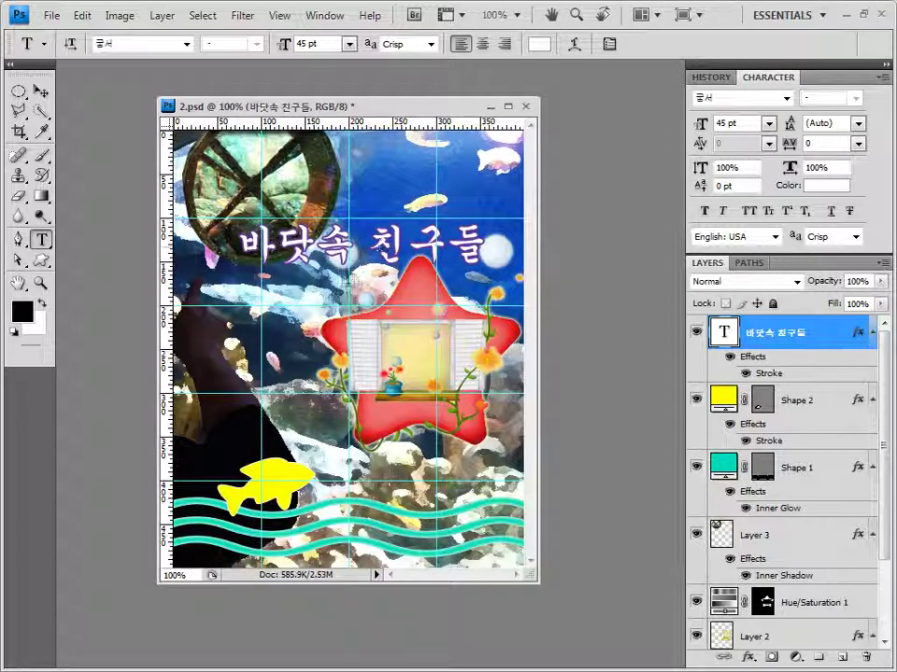
- Shift the title text slightly up and to the left, and warp it with the horizontal Flag style at +50% bend
left_click(40, 91)
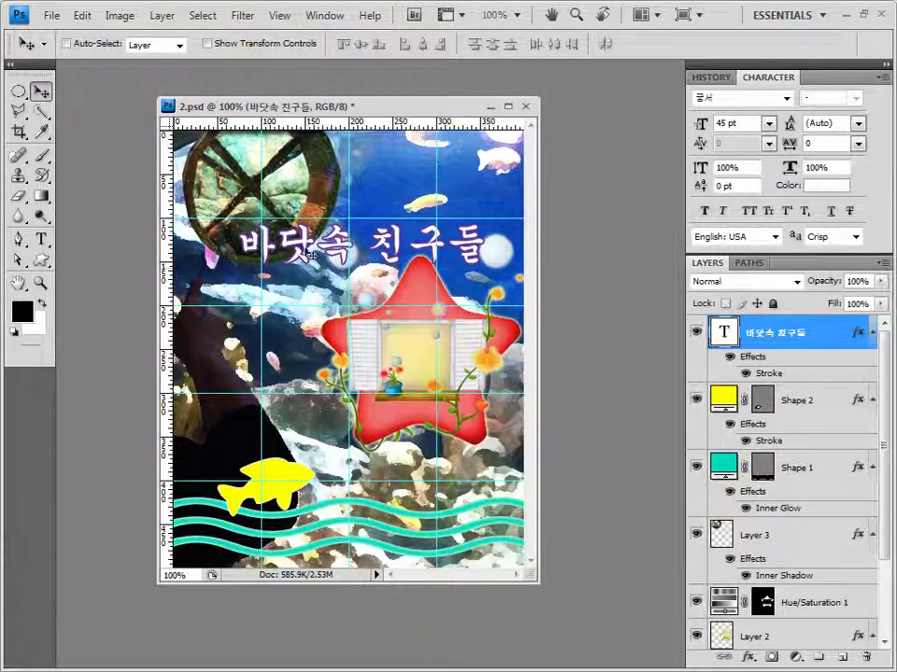
mouse_move(311, 250)
left_mouse_down()
mouse_move(250, 200)
mouse_move(294, 241)
left_mouse_up()
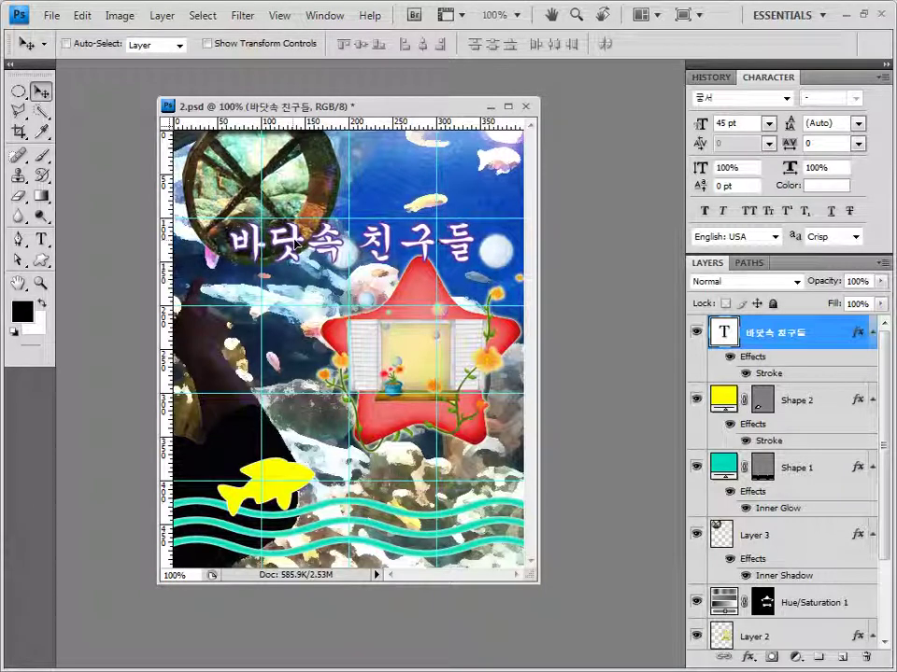
left_click(42, 240)
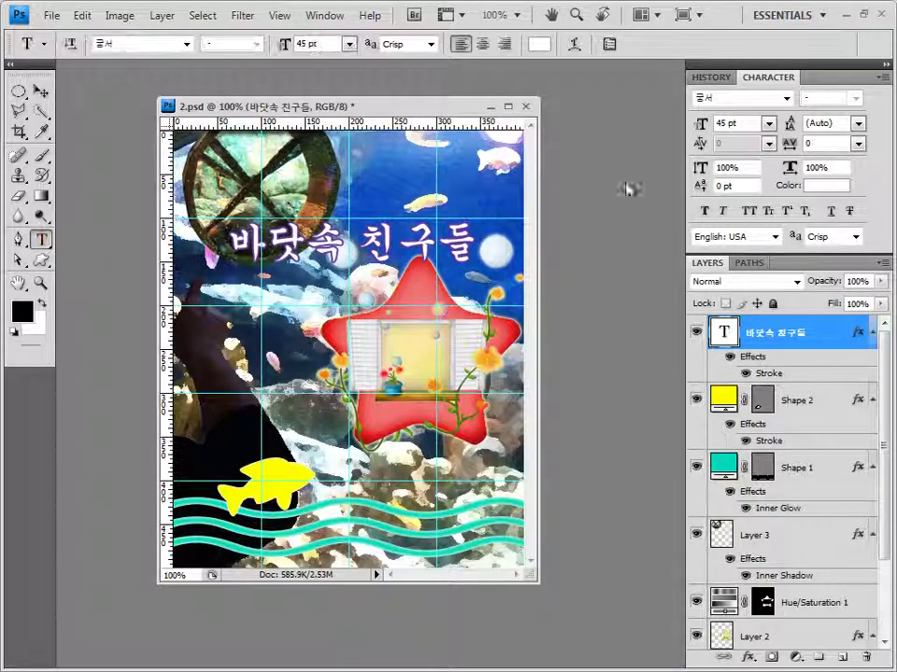
left_click(575, 46)
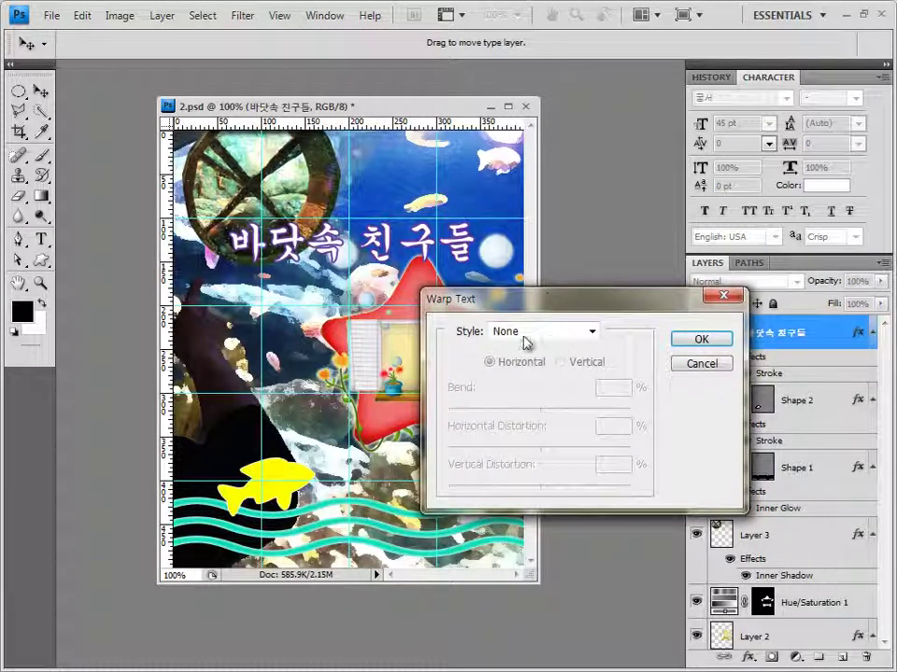
left_click(573, 335)
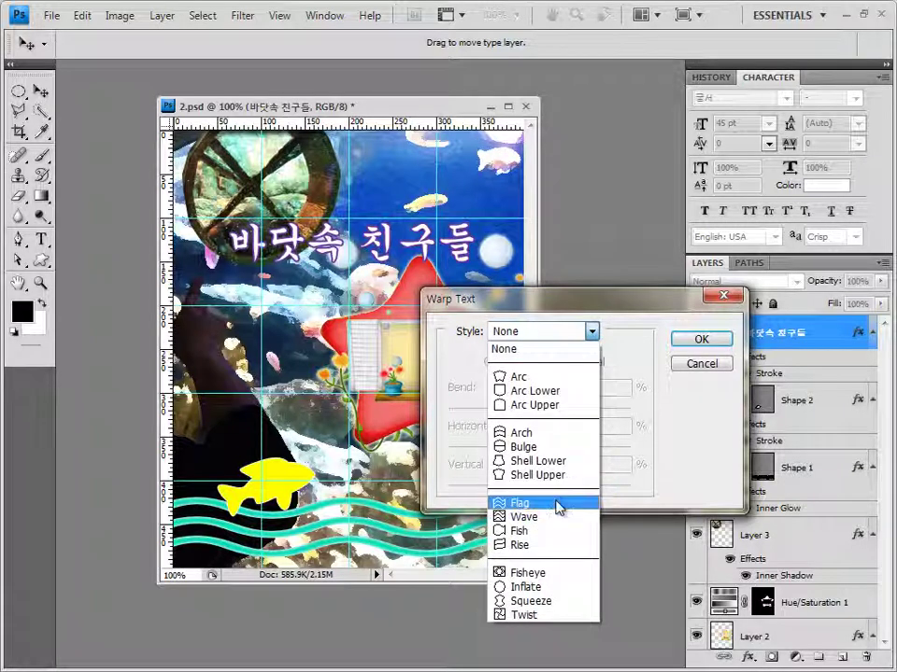
left_click(560, 505)
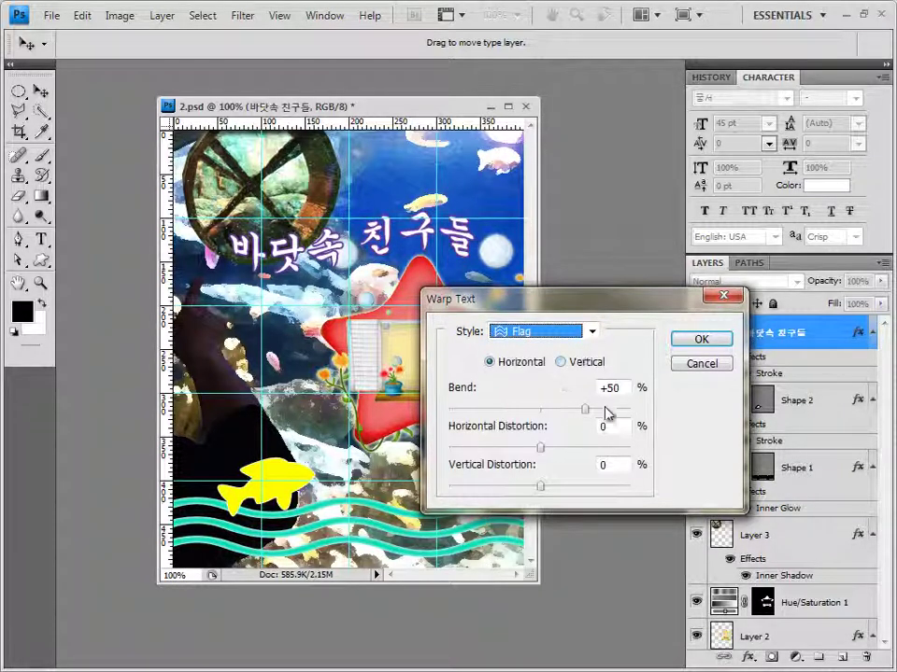
left_click(702, 340)
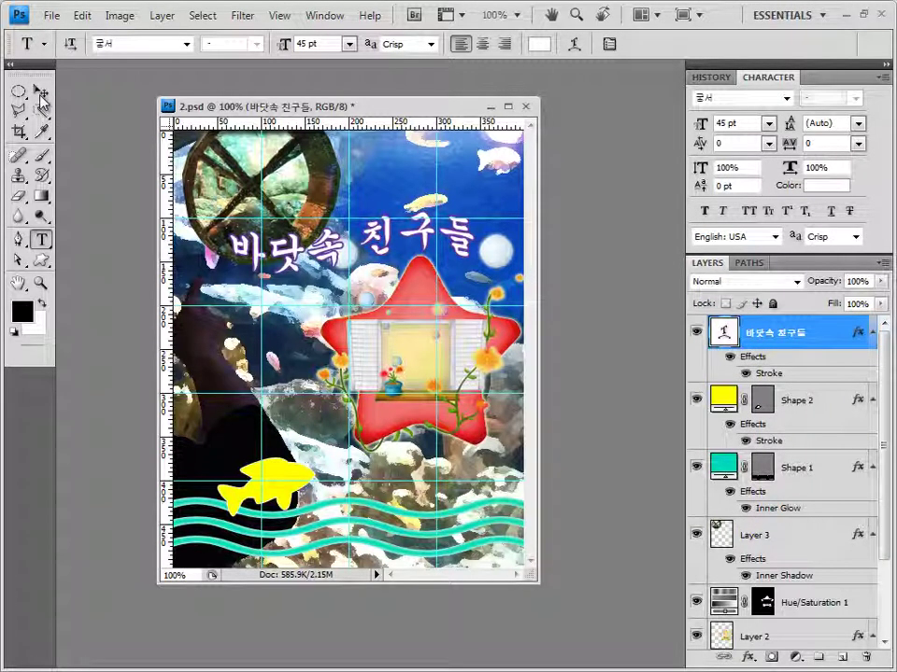
- Nudge the warped title text slightly to the left and save 2.psd
left_click(40, 91)
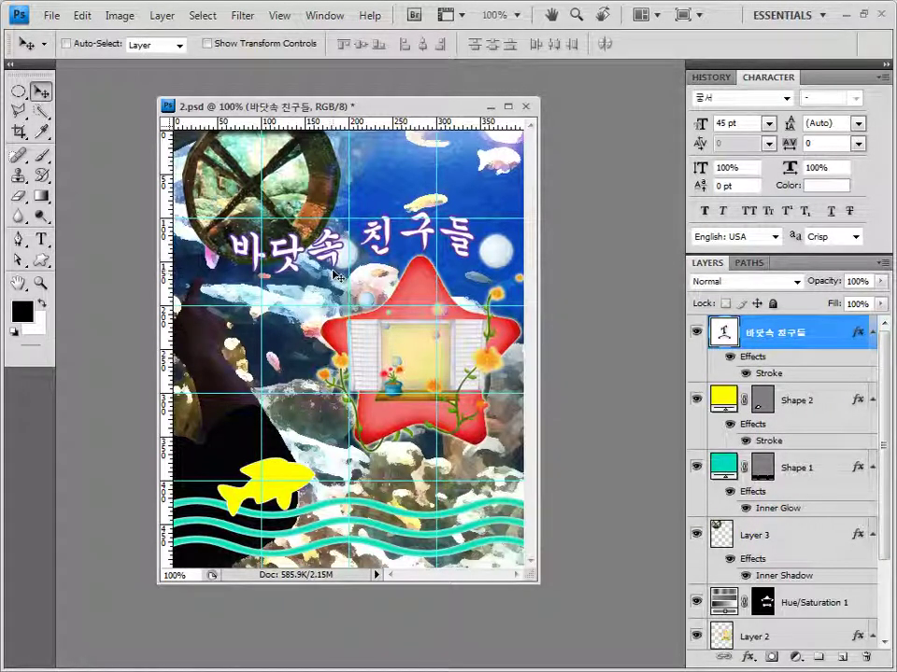
mouse_move(338, 277)
left_mouse_down()
mouse_move(337, 226)
mouse_move(332, 289)
left_mouse_up()
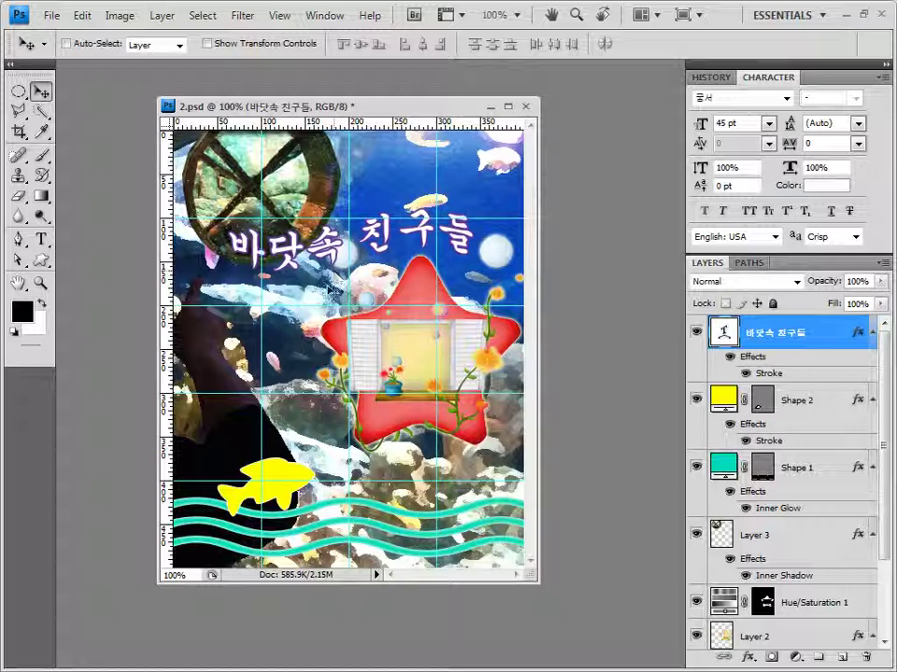
left_click(50, 15)
left_click(97, 234)
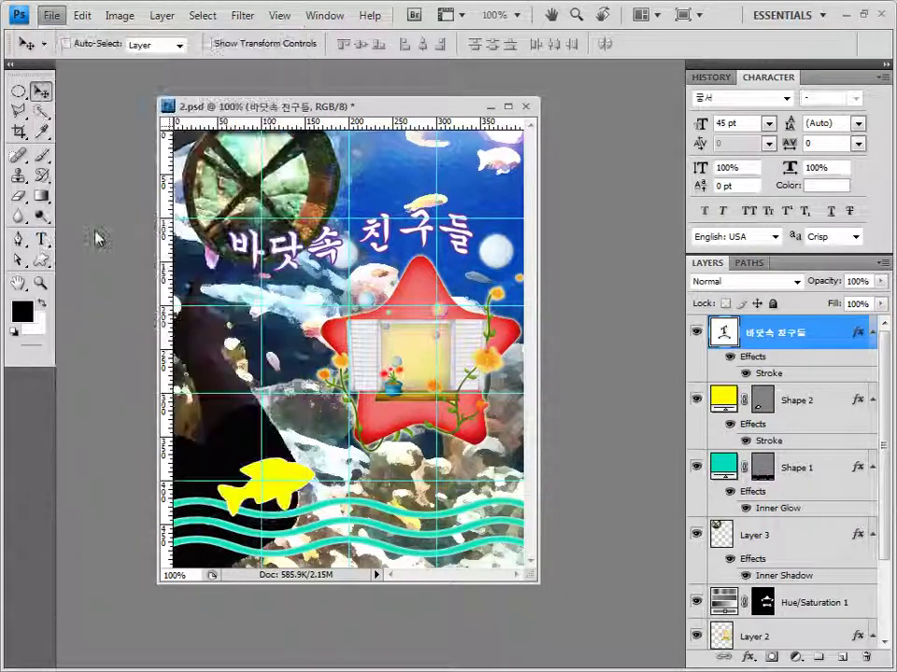
- Finish saving 2.psd and clear all guides from the image
left_click(643, 211)
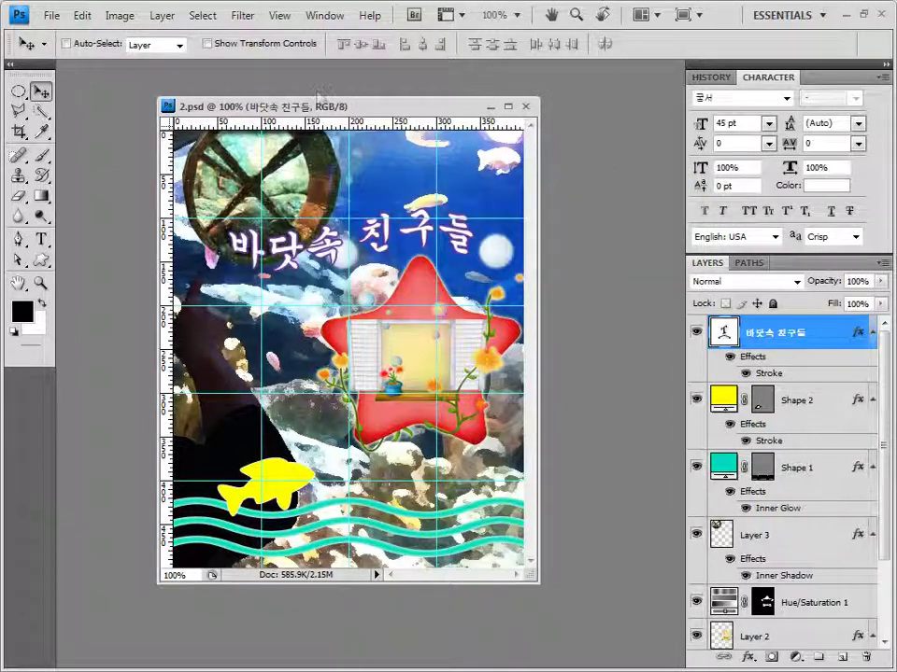
left_click(281, 16)
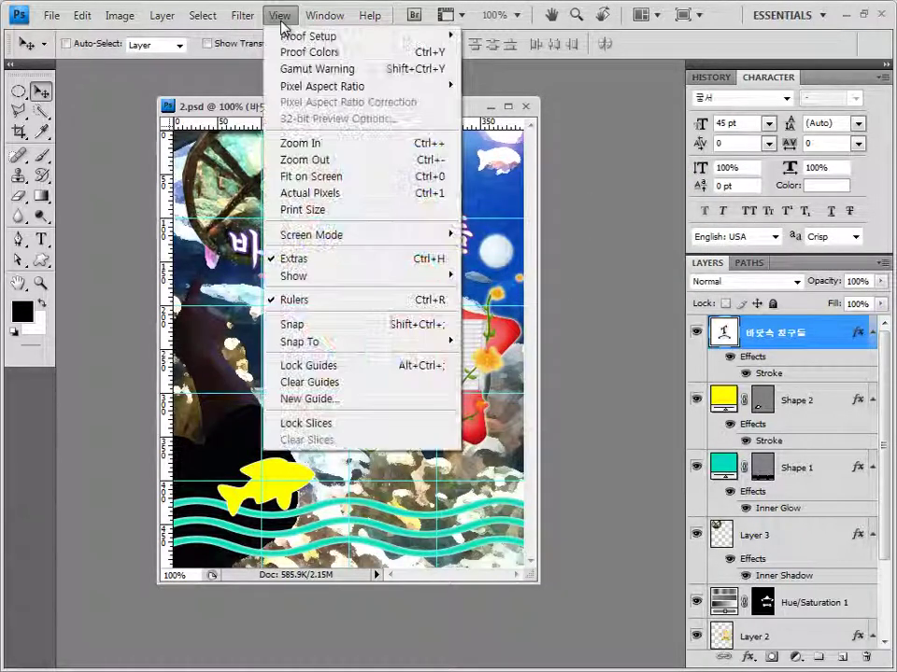
left_click(335, 385)
- Save a JPEG copy at quality 8 in the GTQ folder, named with the examinee's number and name followed by -2
left_click(52, 16)
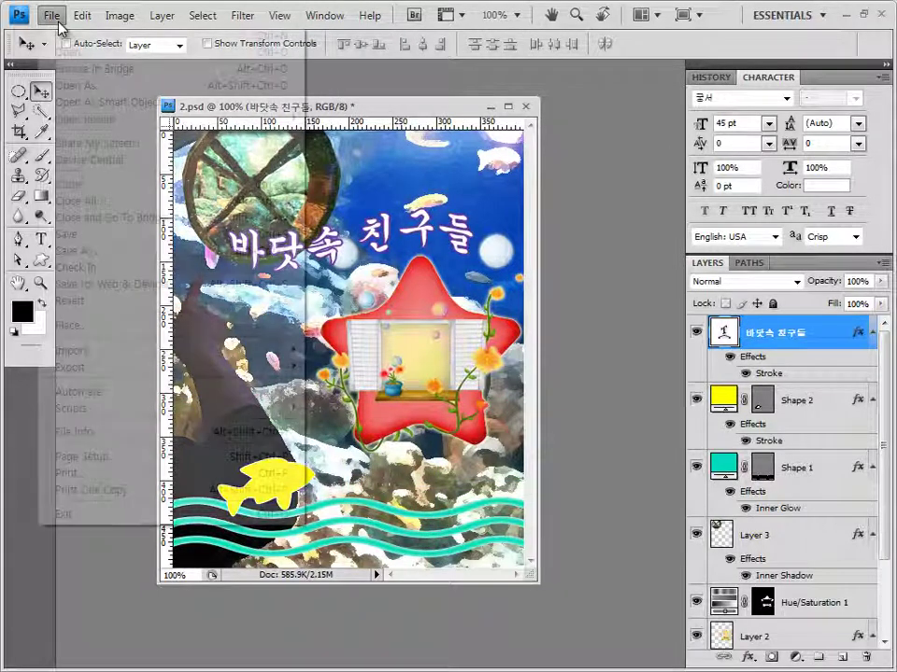
left_click(99, 253)
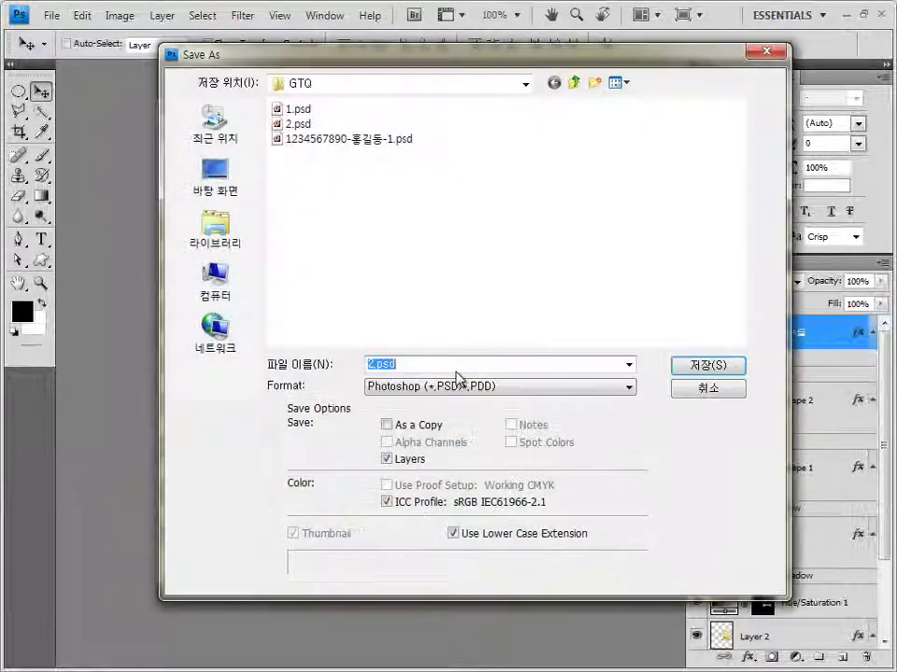
left_click(419, 391)
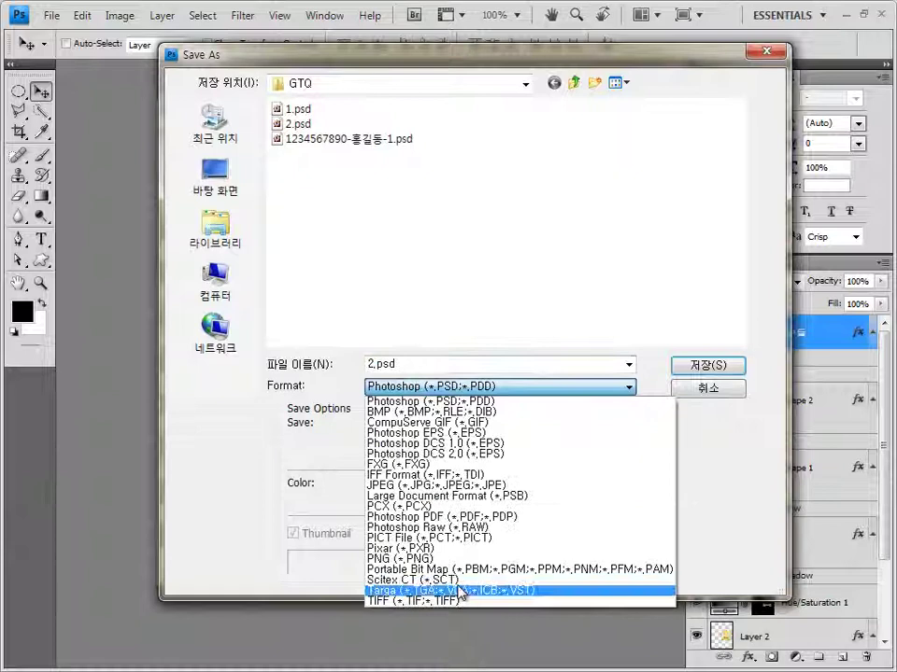
left_click(430, 485)
double_click(378, 365)
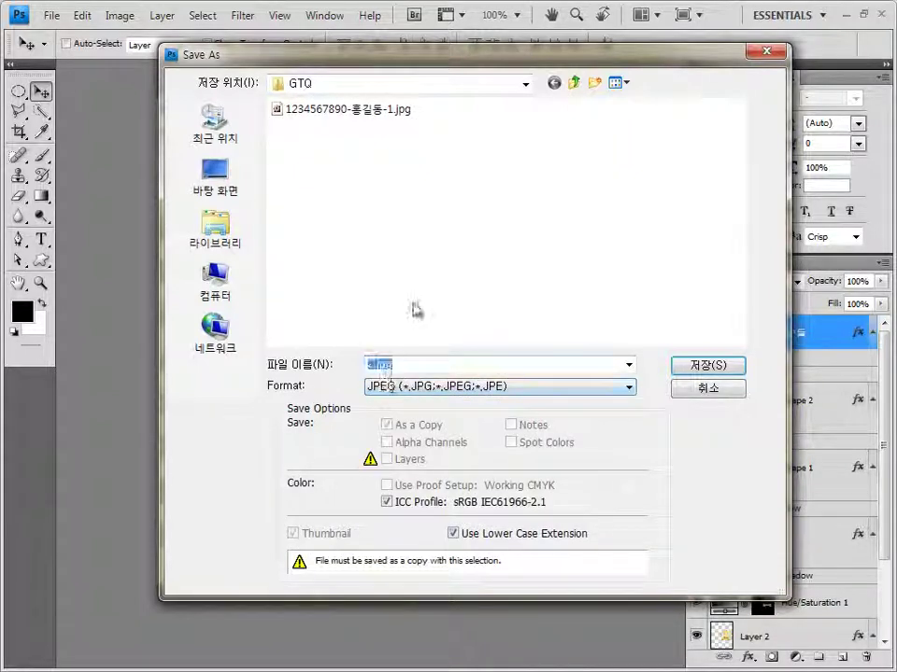
left_click(378, 109)
double_click(464, 365)
double_click(466, 364)
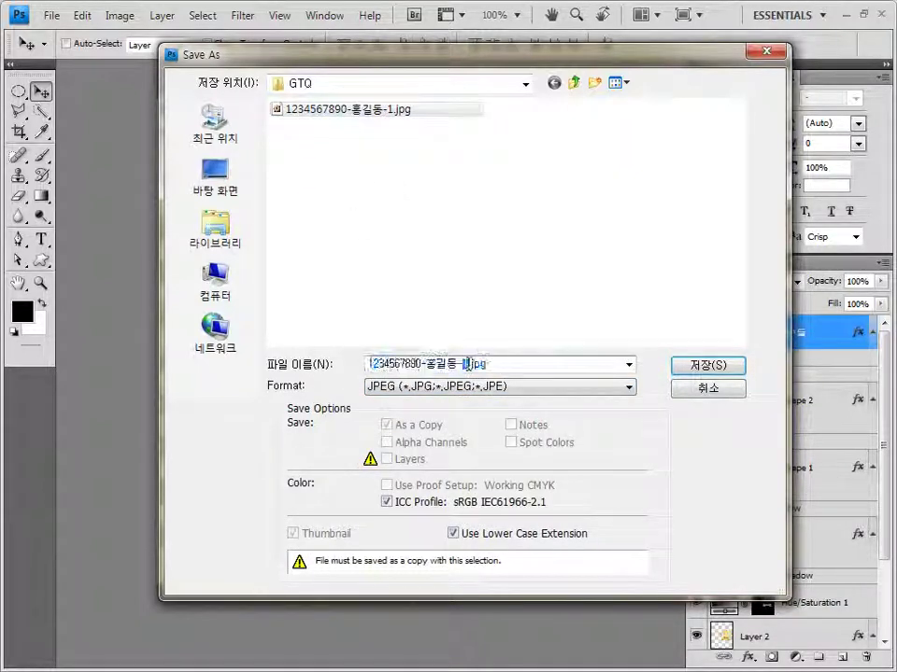
type("2")
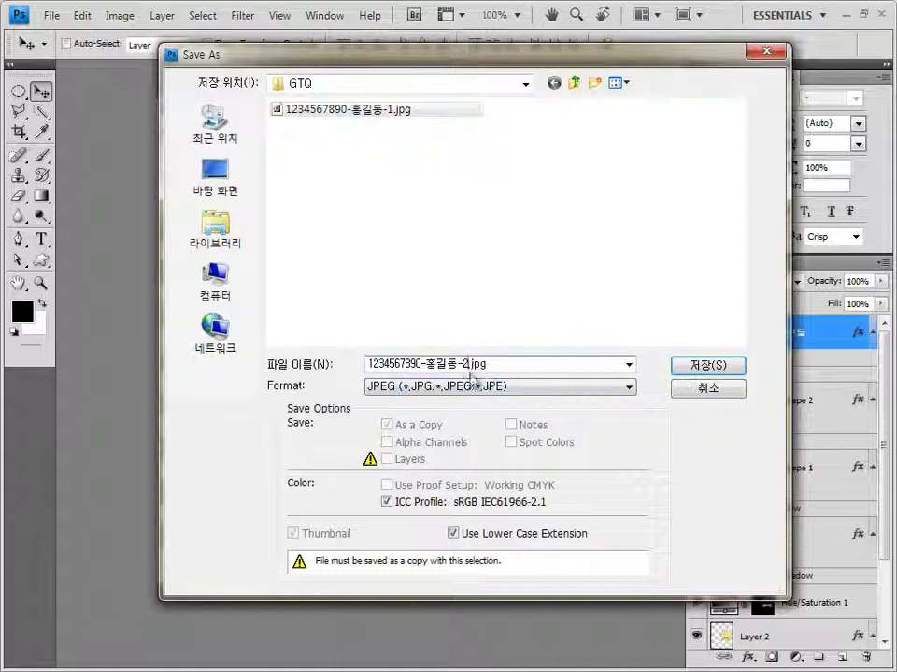
left_click(707, 366)
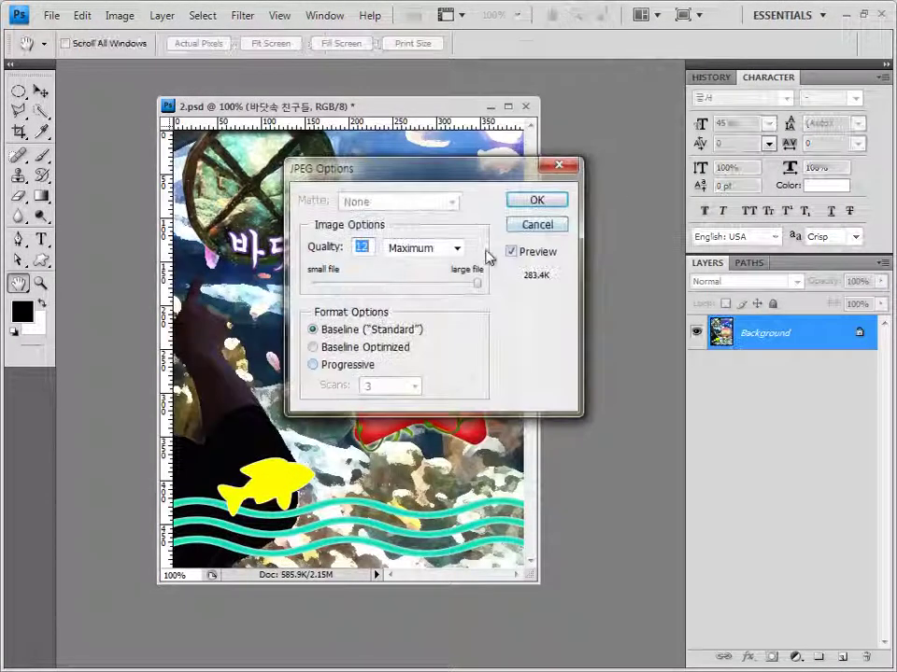
type("8")
key("Return")
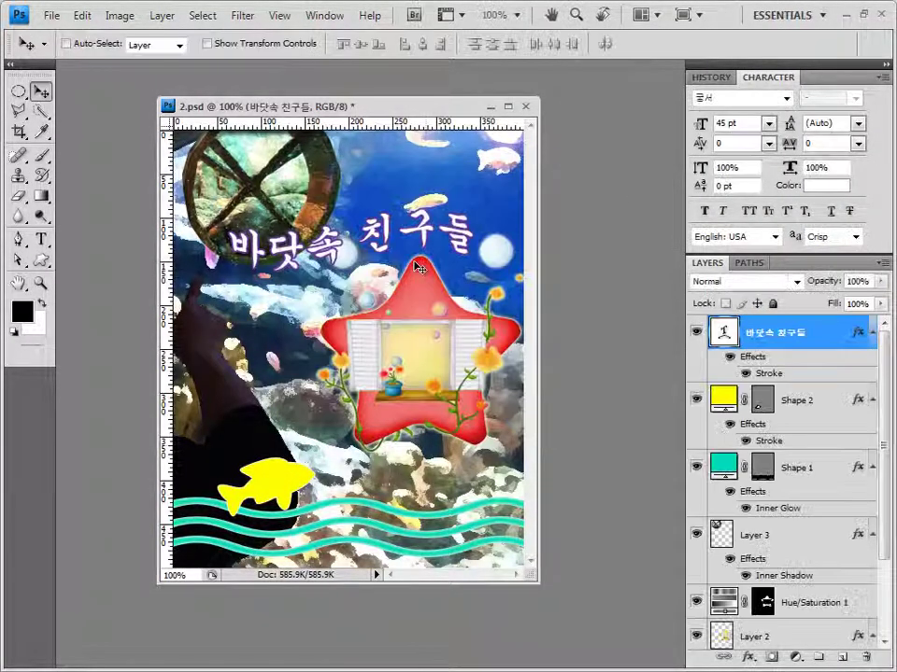
- Resize the image proportionally to 40 × 50 pixels
left_click(135, 23)
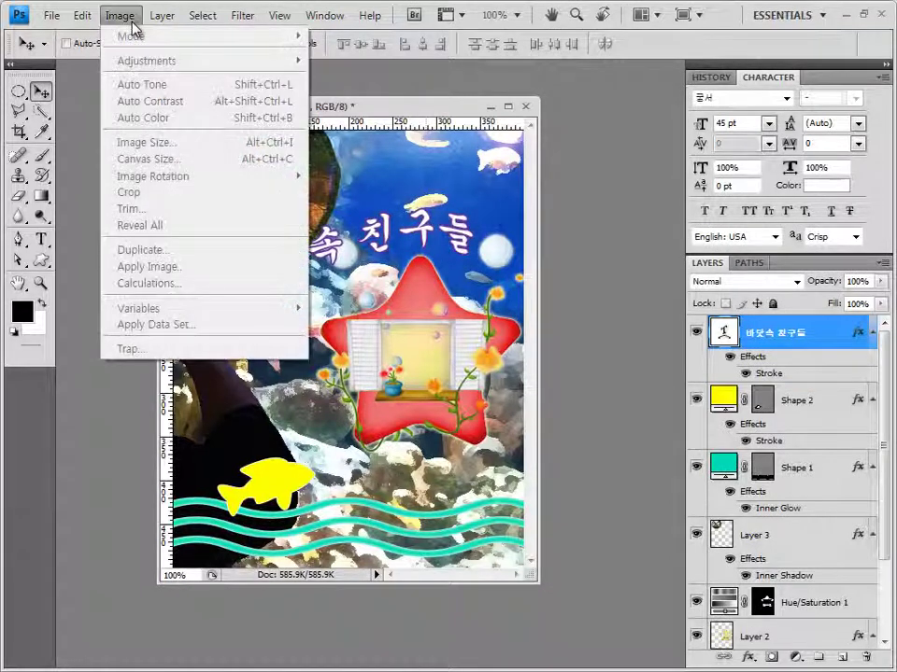
left_click(135, 24)
left_click(135, 23)
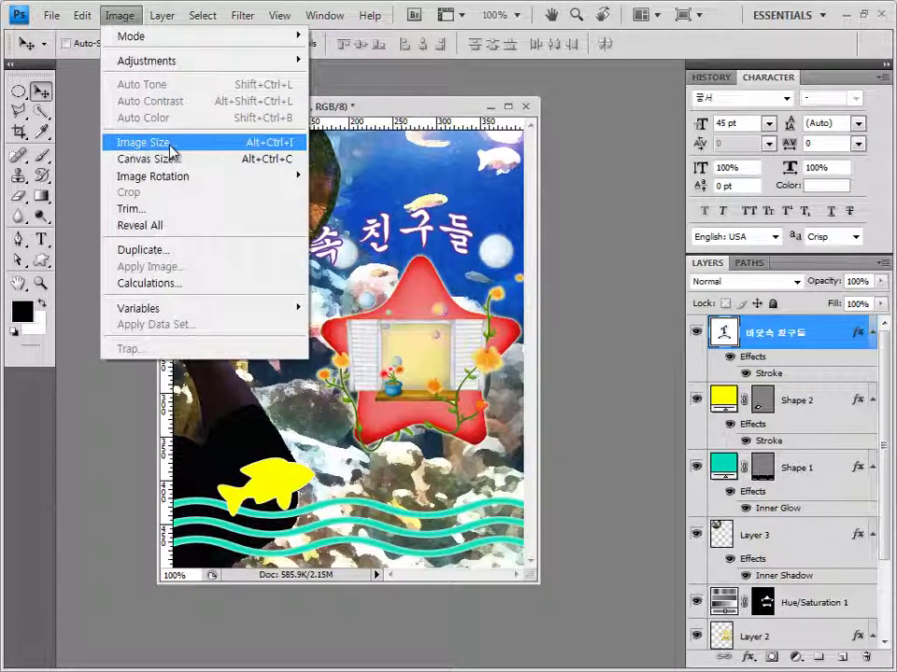
left_click(171, 144)
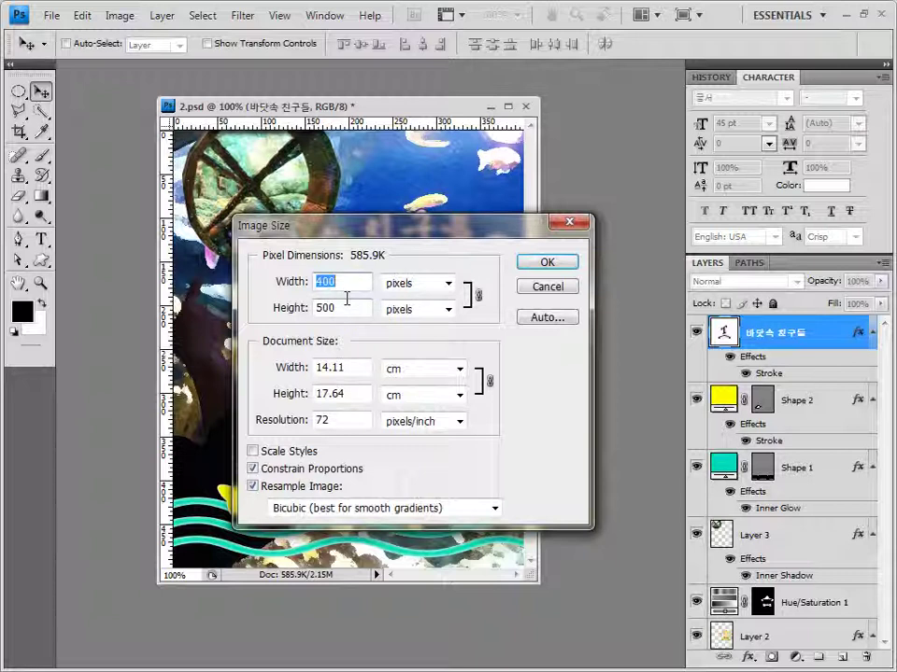
type("40")
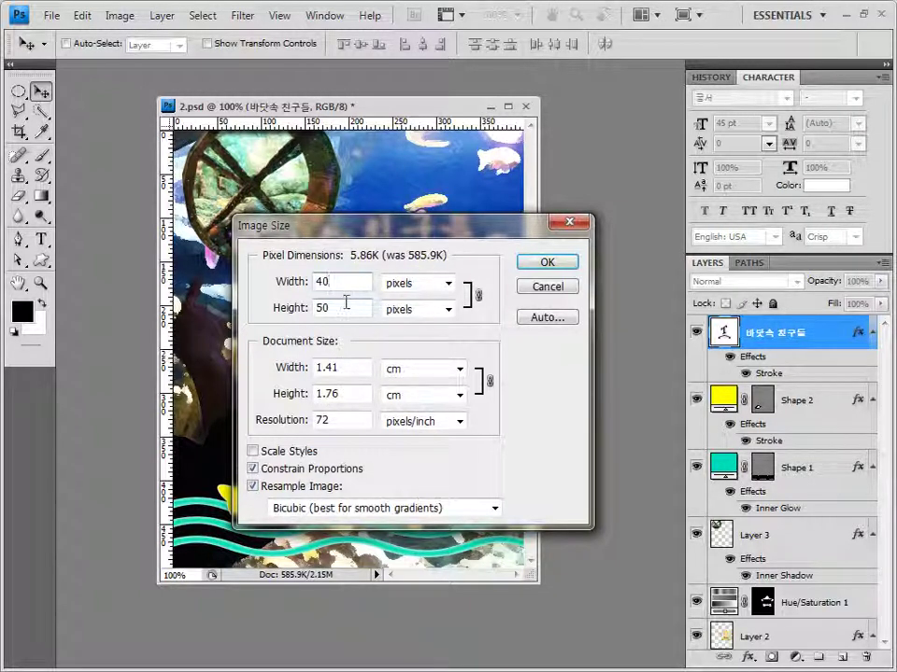
left_click(565, 262)
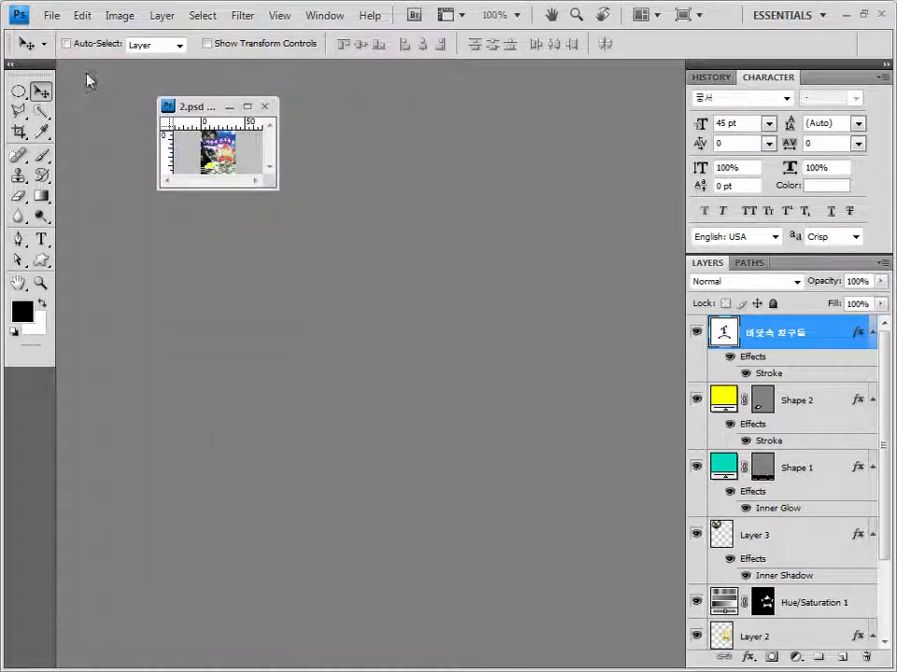
- Save the reduced image as a layered PSD named with the examinee's number and name followed by -2, and close it
left_click(50, 16)
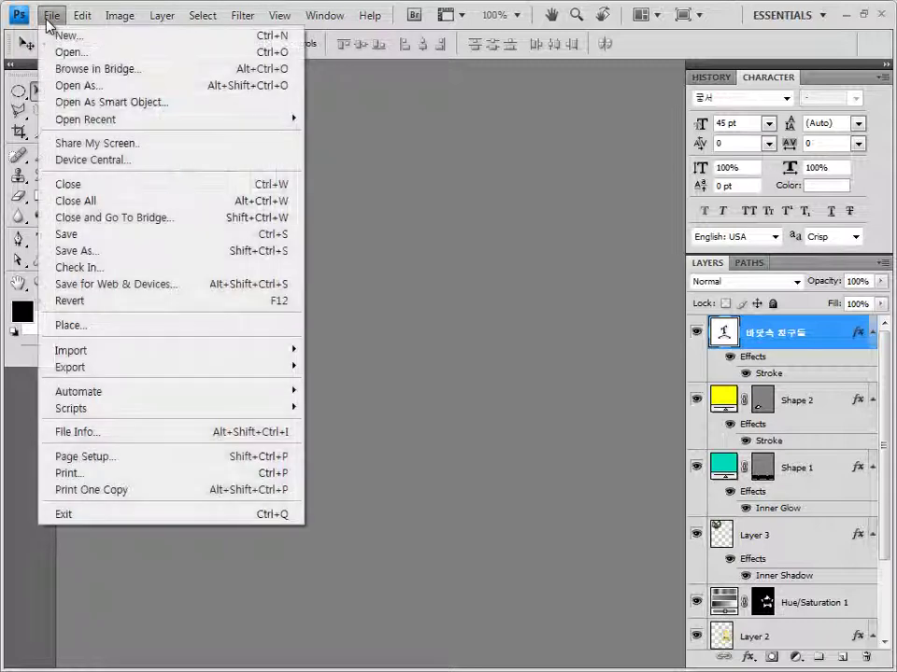
left_click(96, 252)
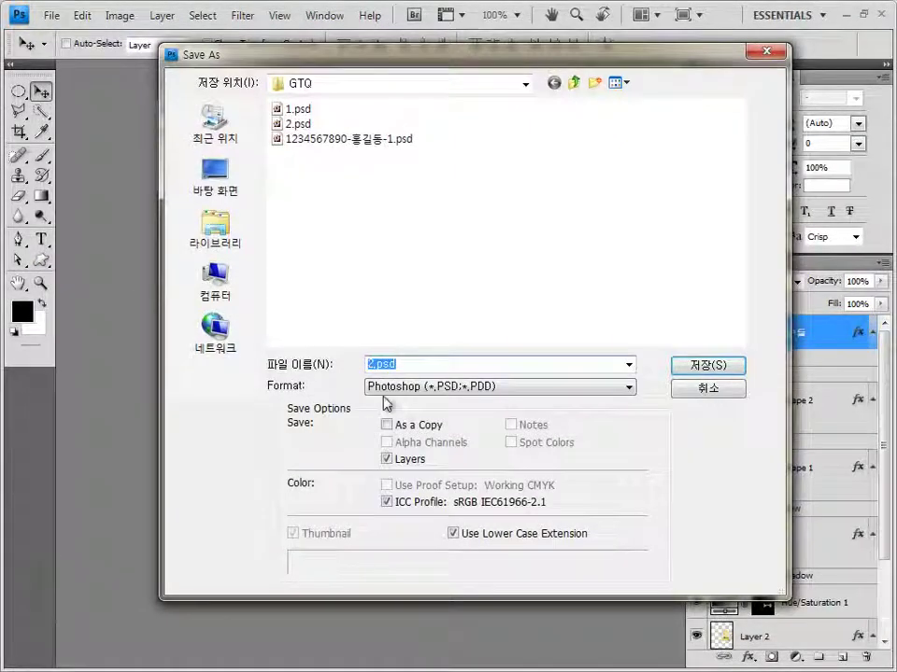
left_click(383, 139)
left_click(465, 364)
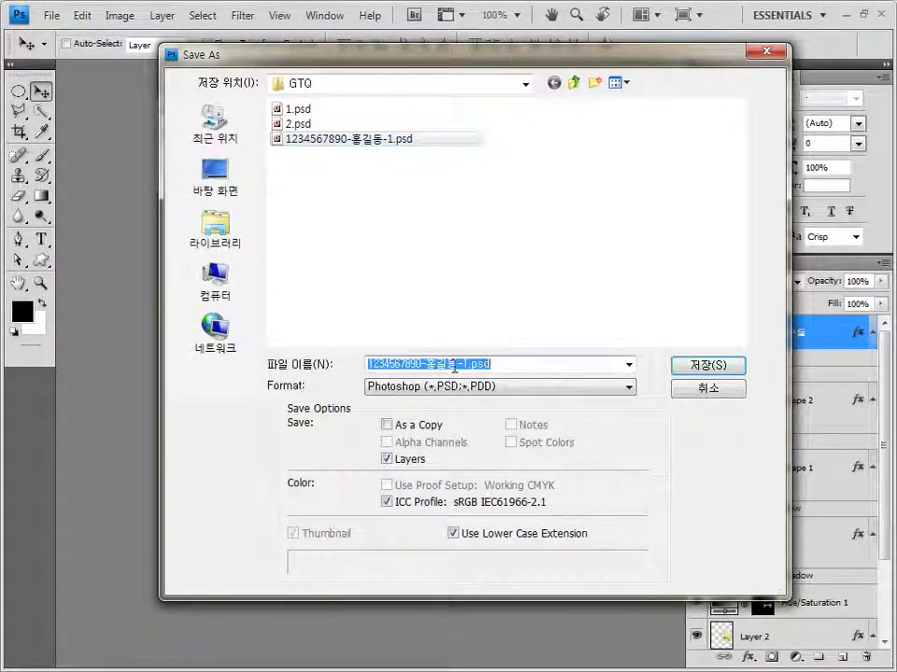
left_click(464, 364)
left_click_drag(464, 365, 470, 364)
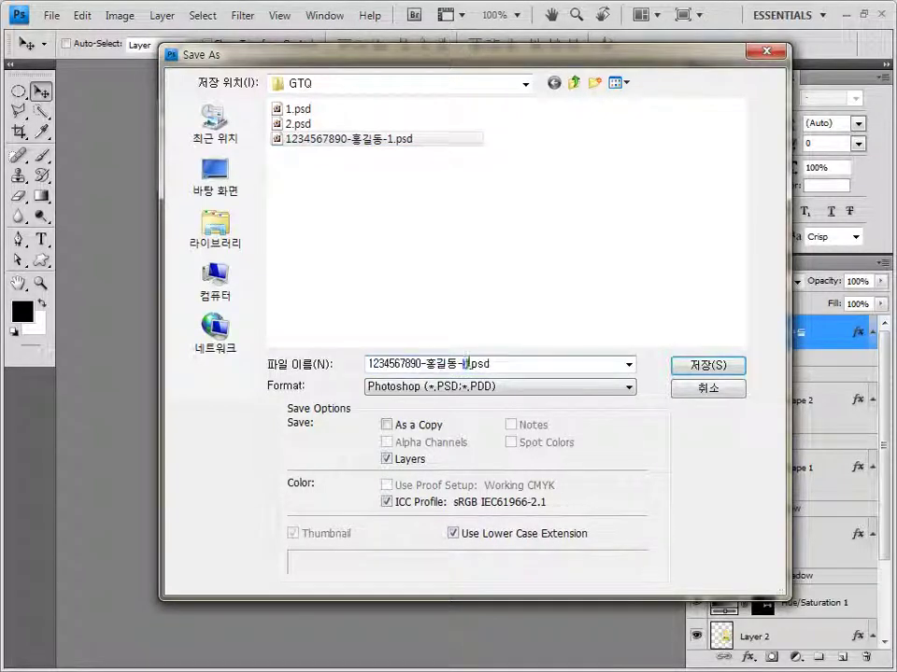
type("2")
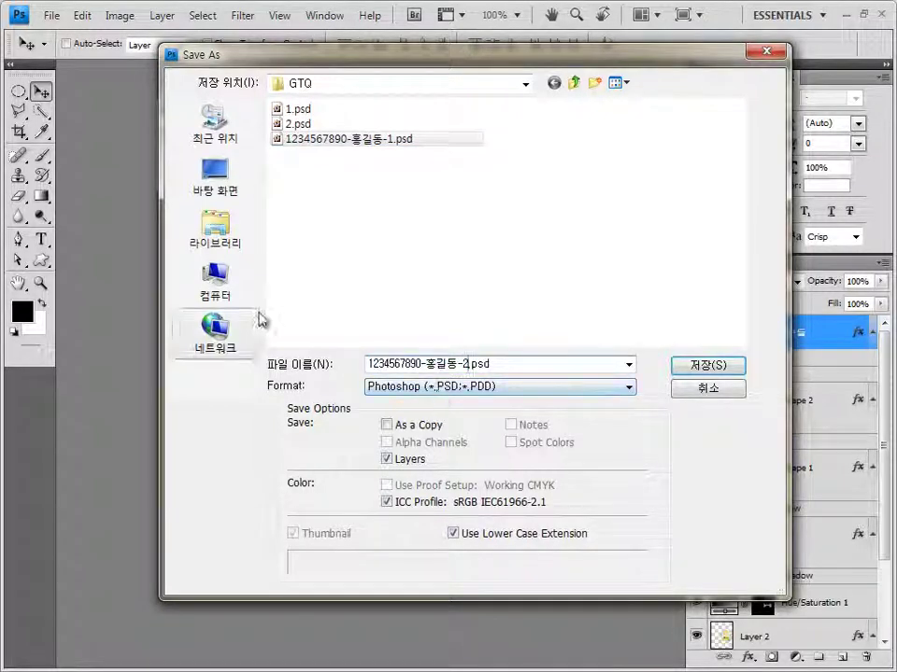
left_click(704, 366)
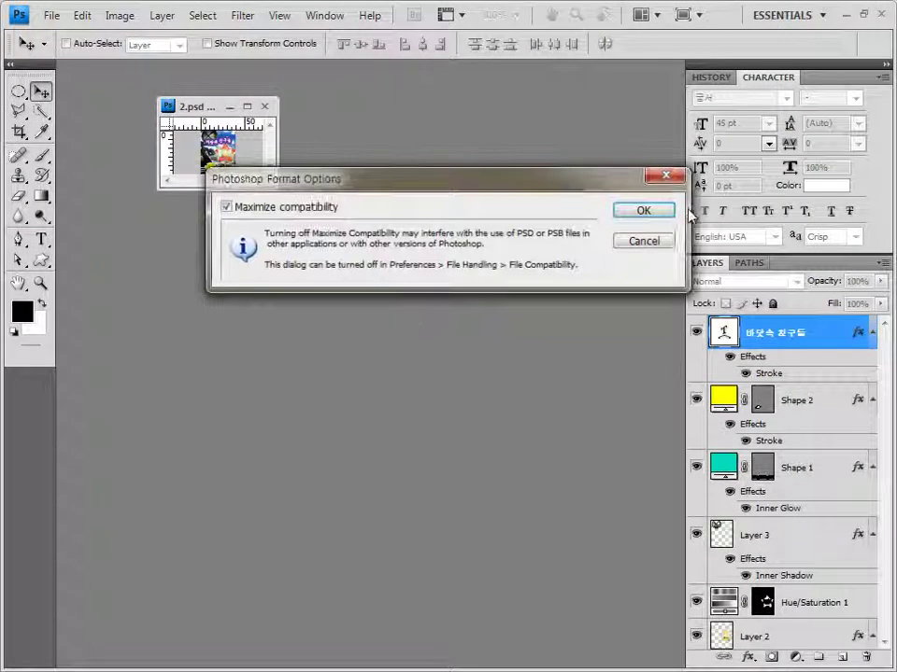
left_click(638, 210)
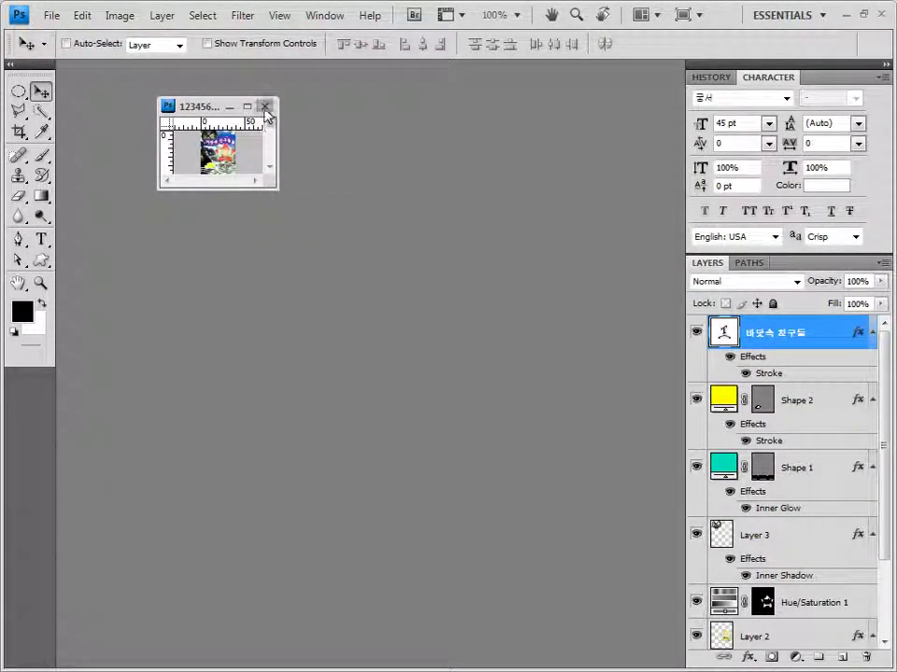
left_click(265, 106)
- Check the GTQ folder for the submission JPG and PSD files ending in -2, without opening them
key("ctrl+o")
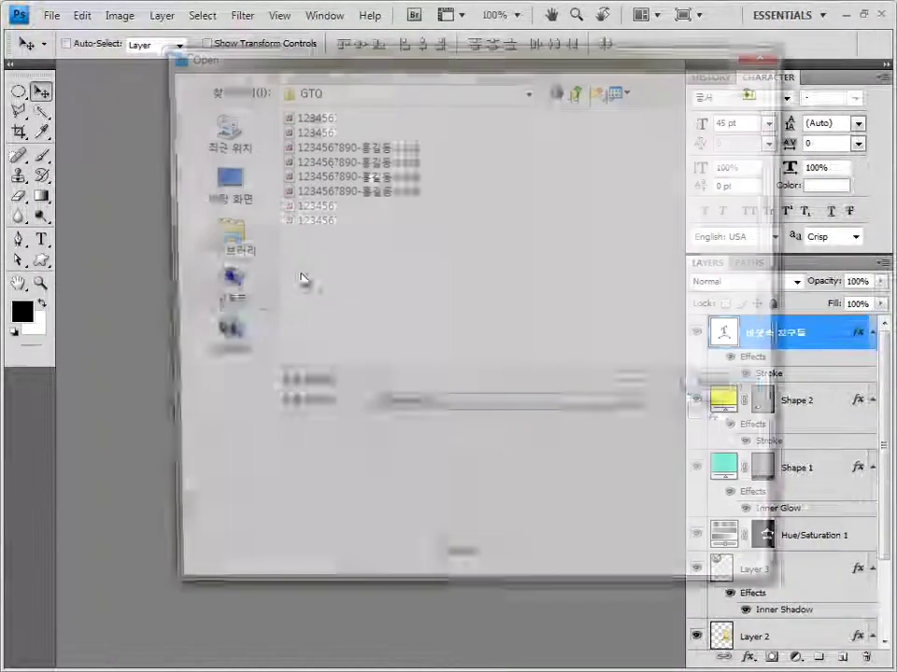
left_click_drag(422, 173, 374, 215)
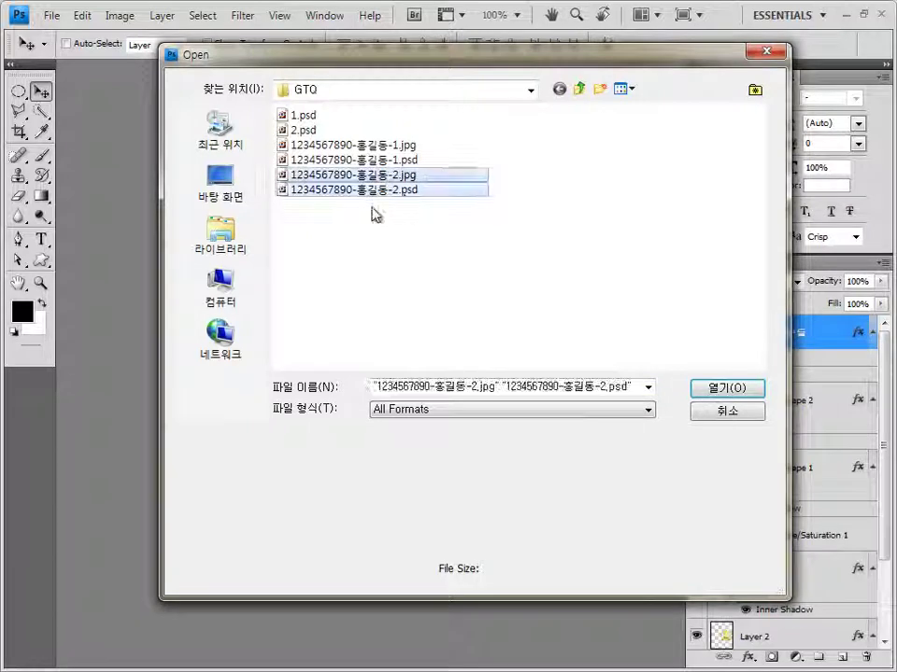
left_click(725, 413)
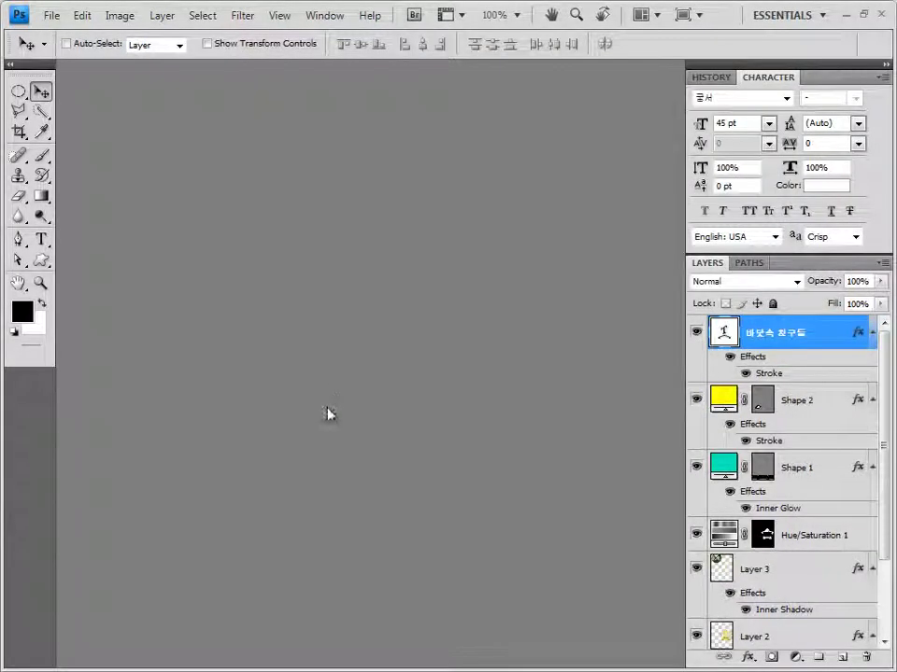